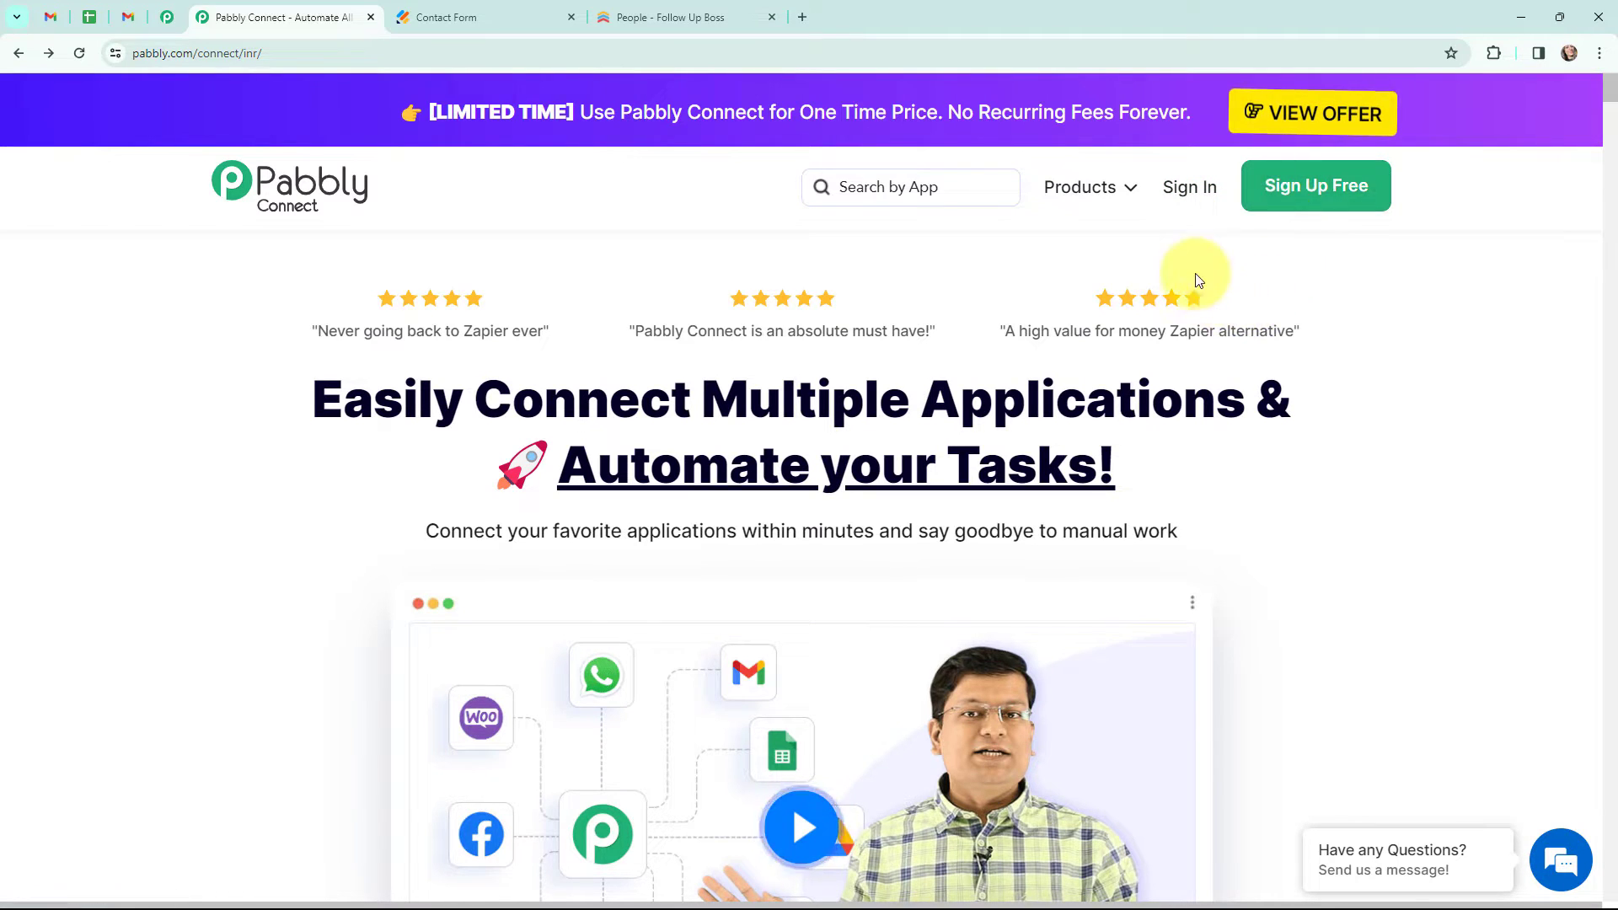
- Open Pabbly Connect and create a workflow named "Send Email for New Follow Up Boss Person" in the Follow Up Boss Automation folder
click(1190, 190)
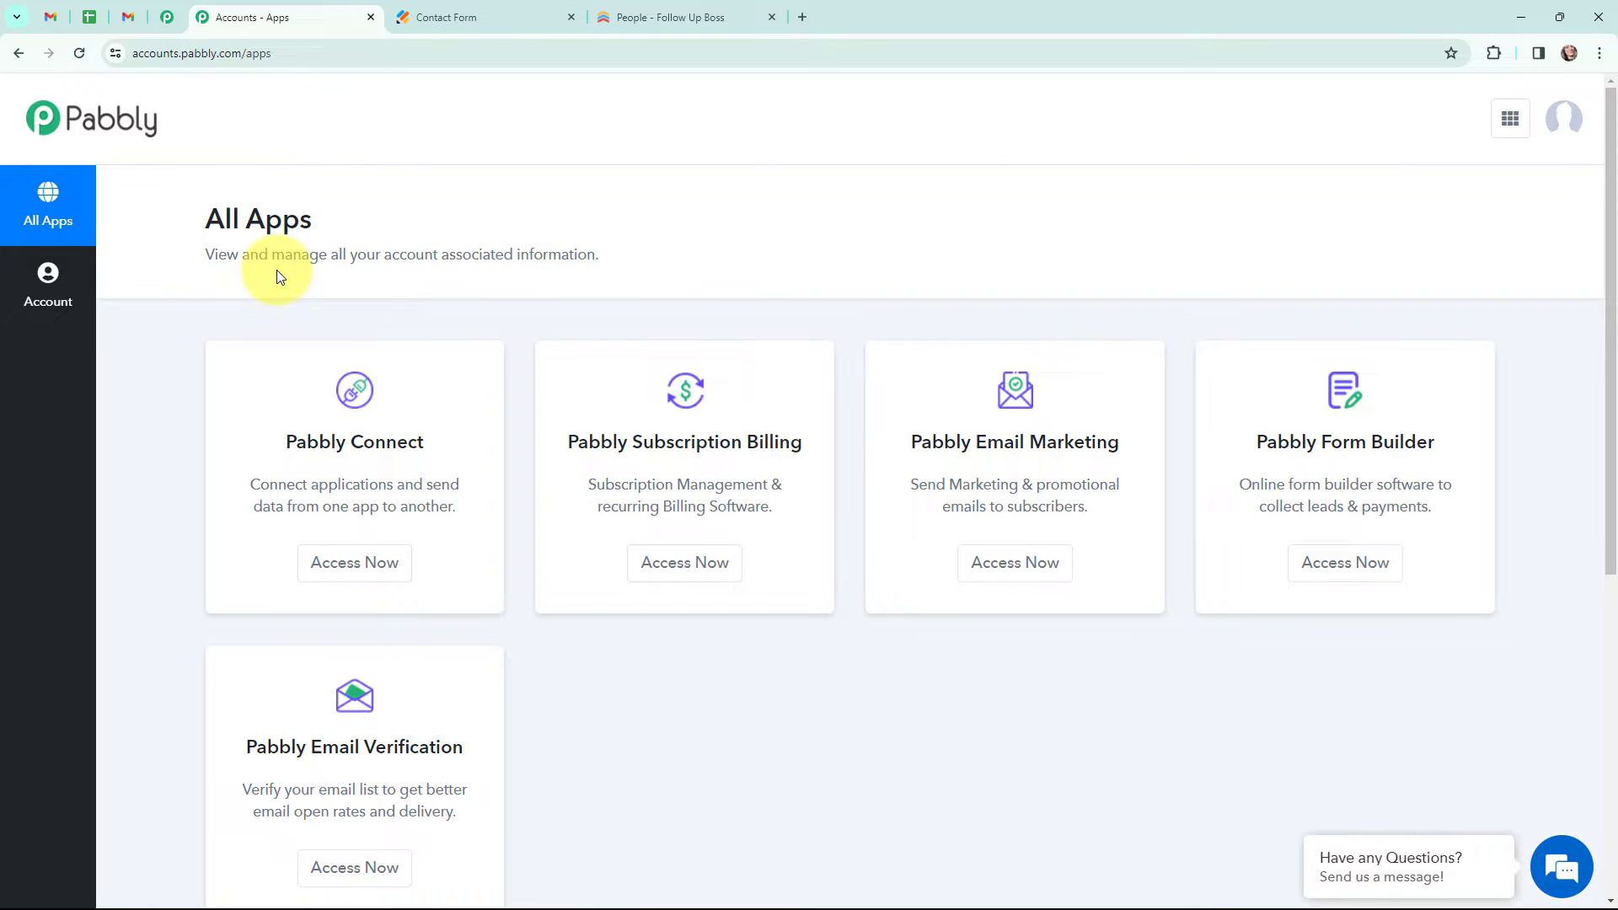
click(358, 564)
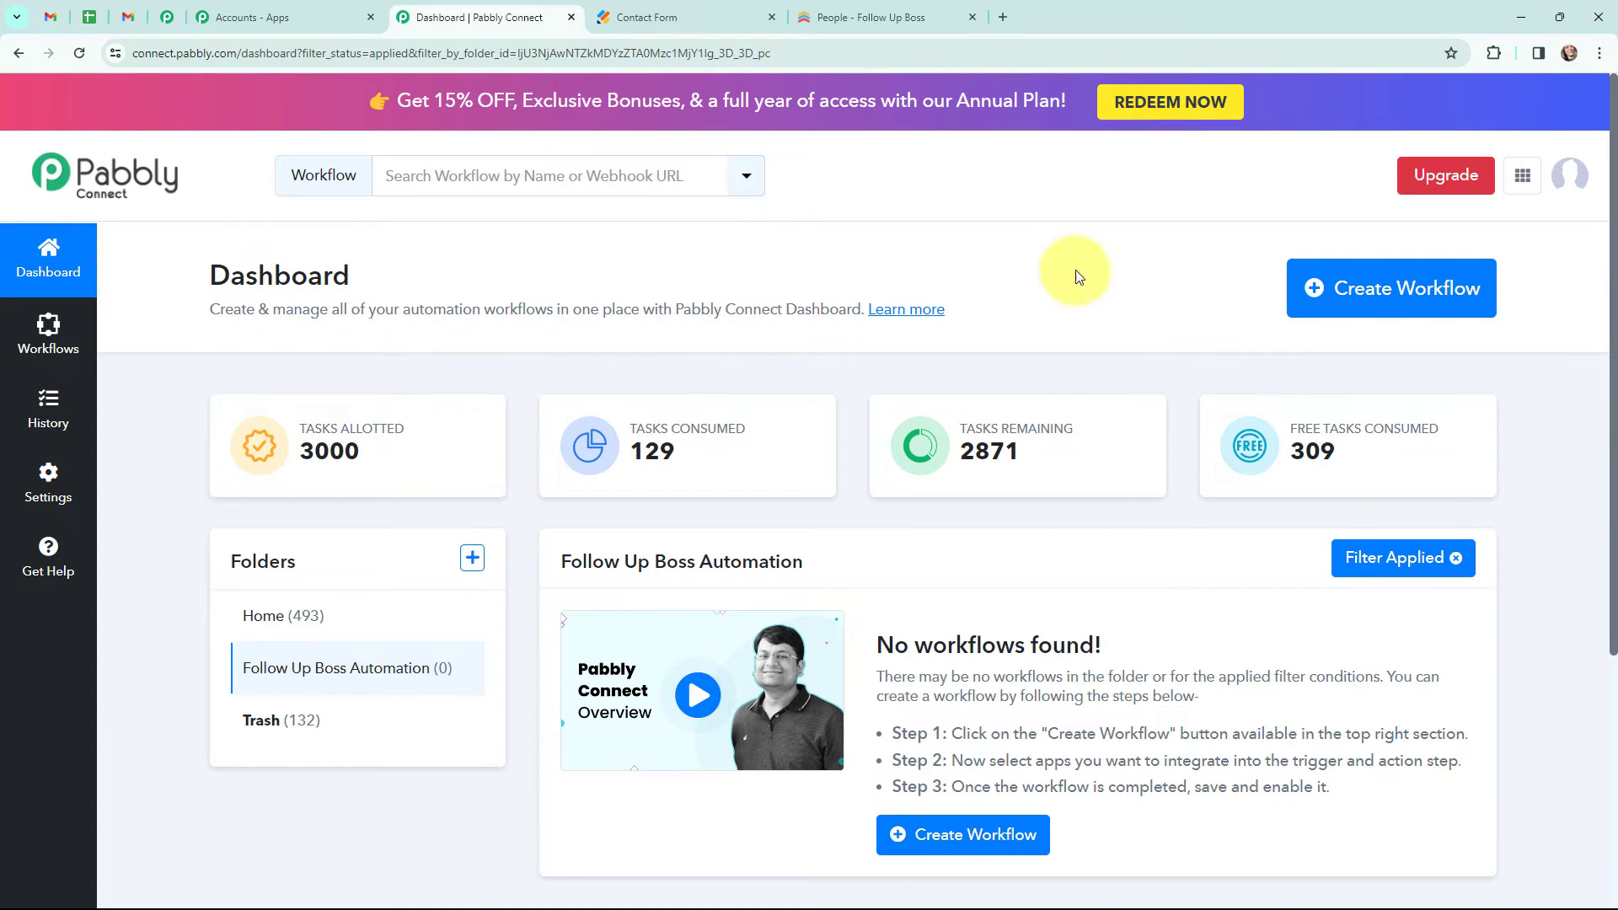
click(1376, 291)
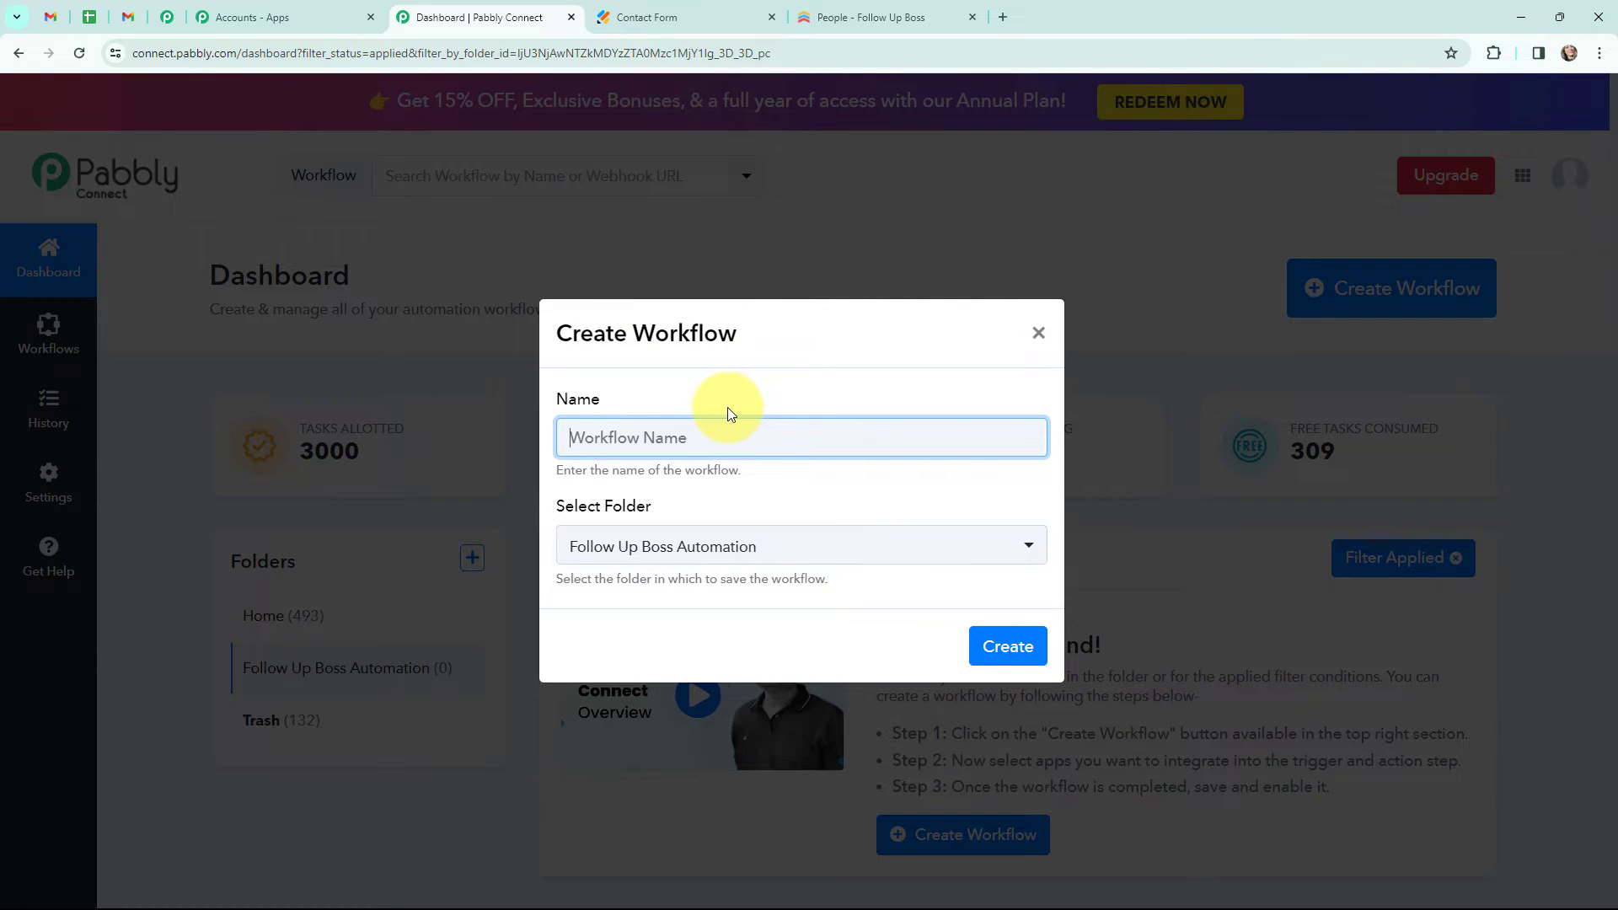
text(Send Email for New Follow Up Boss Person)
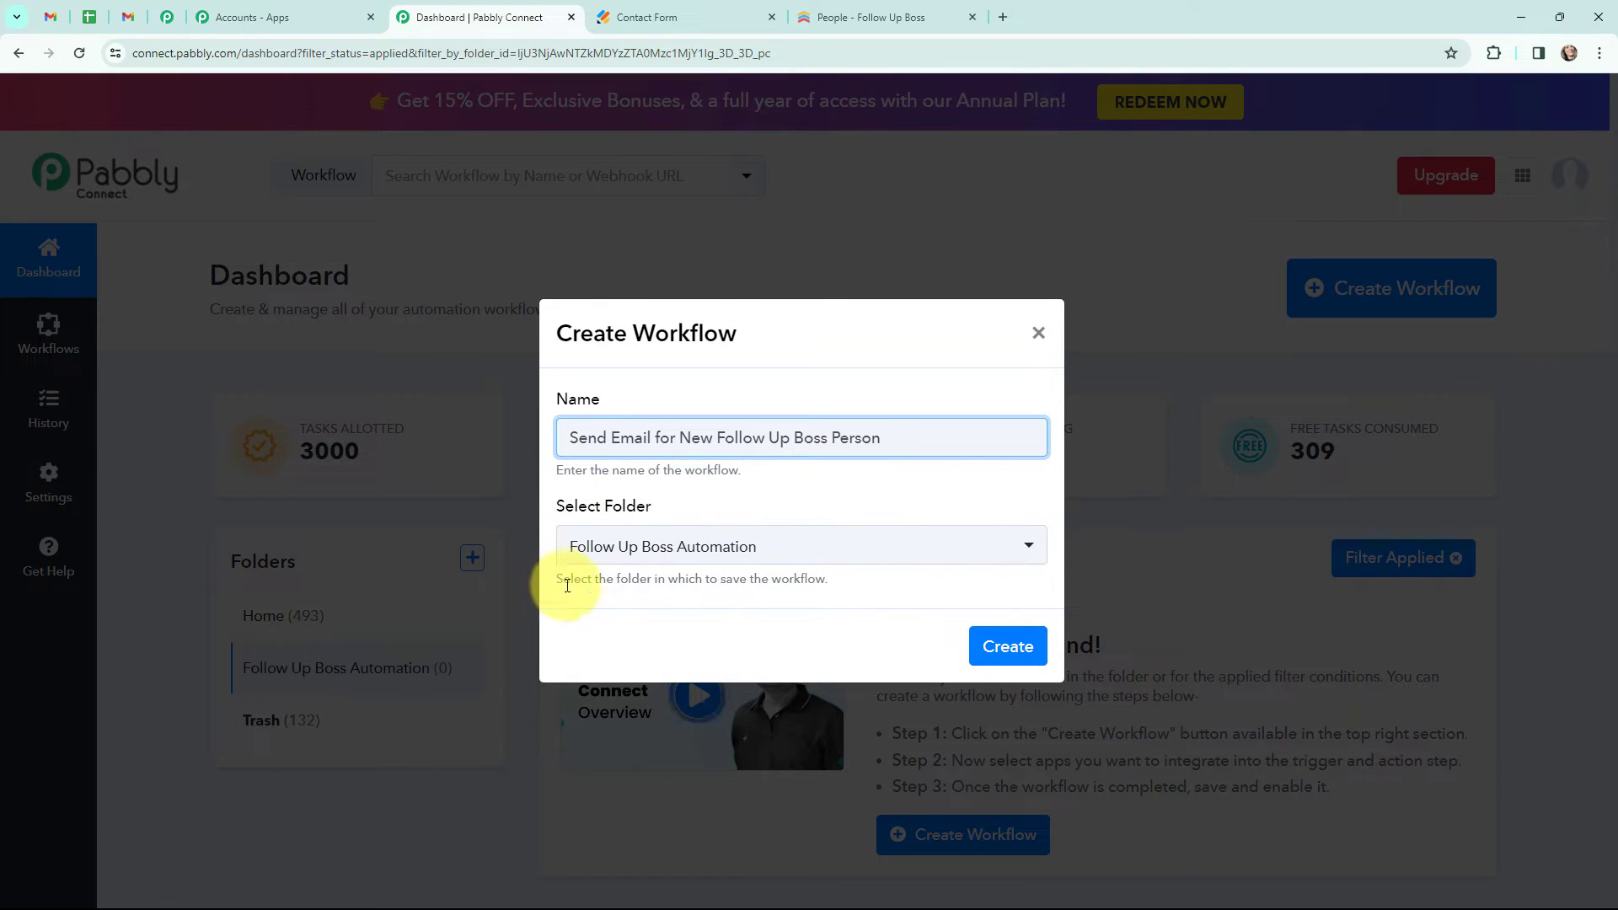
click(1005, 646)
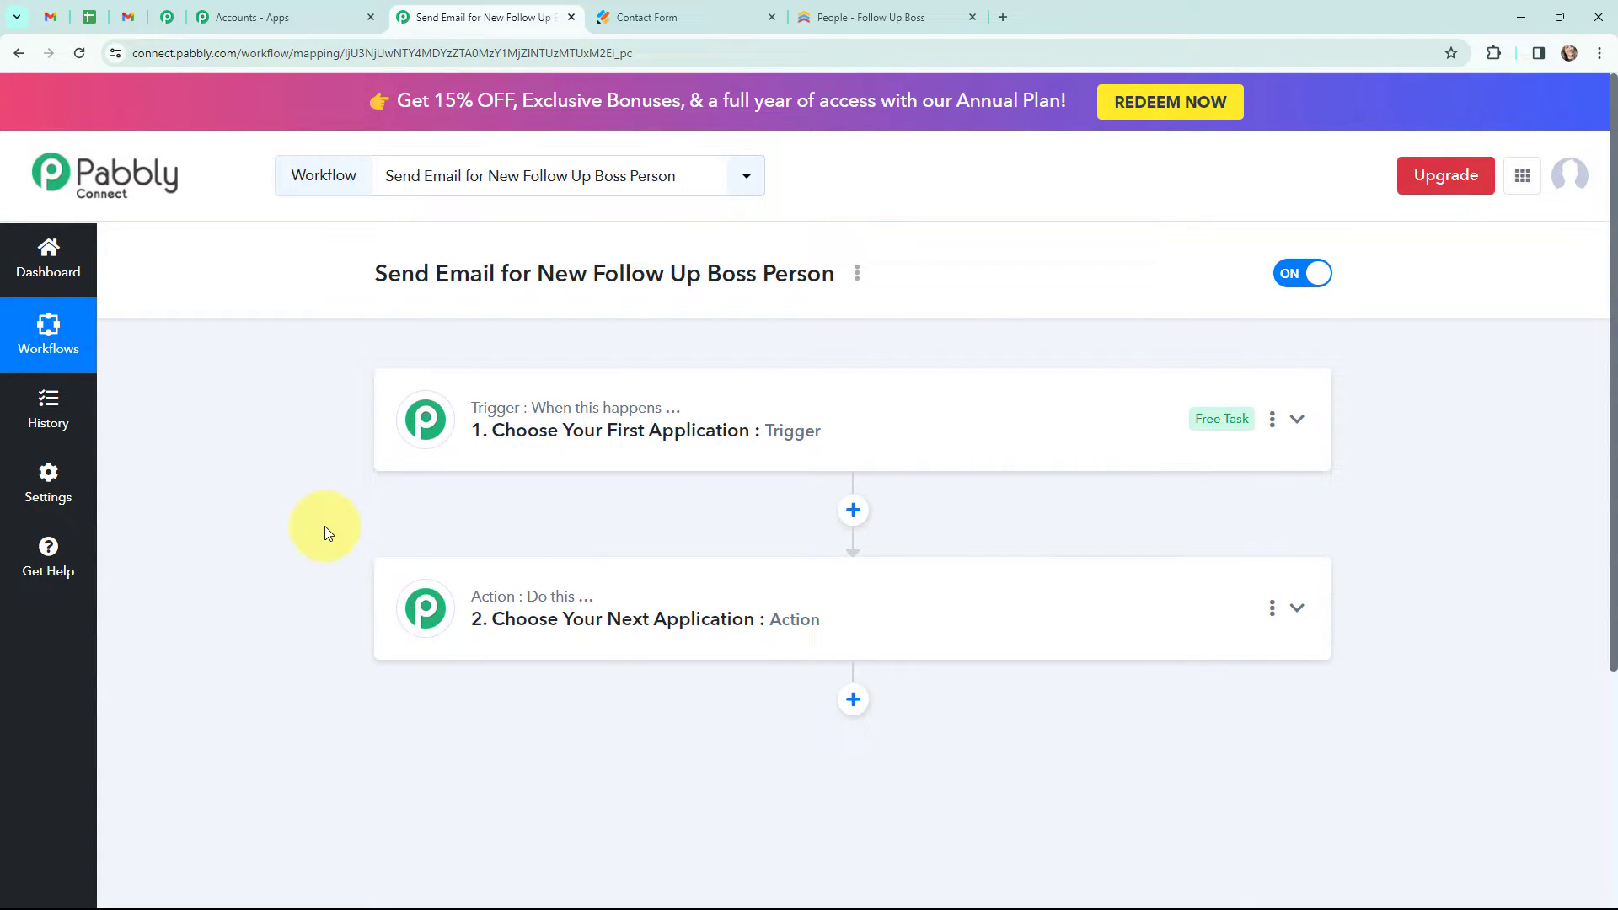
- Review the sample welcome email in Gmail and the people list in Follow Up Boss
click(128, 16)
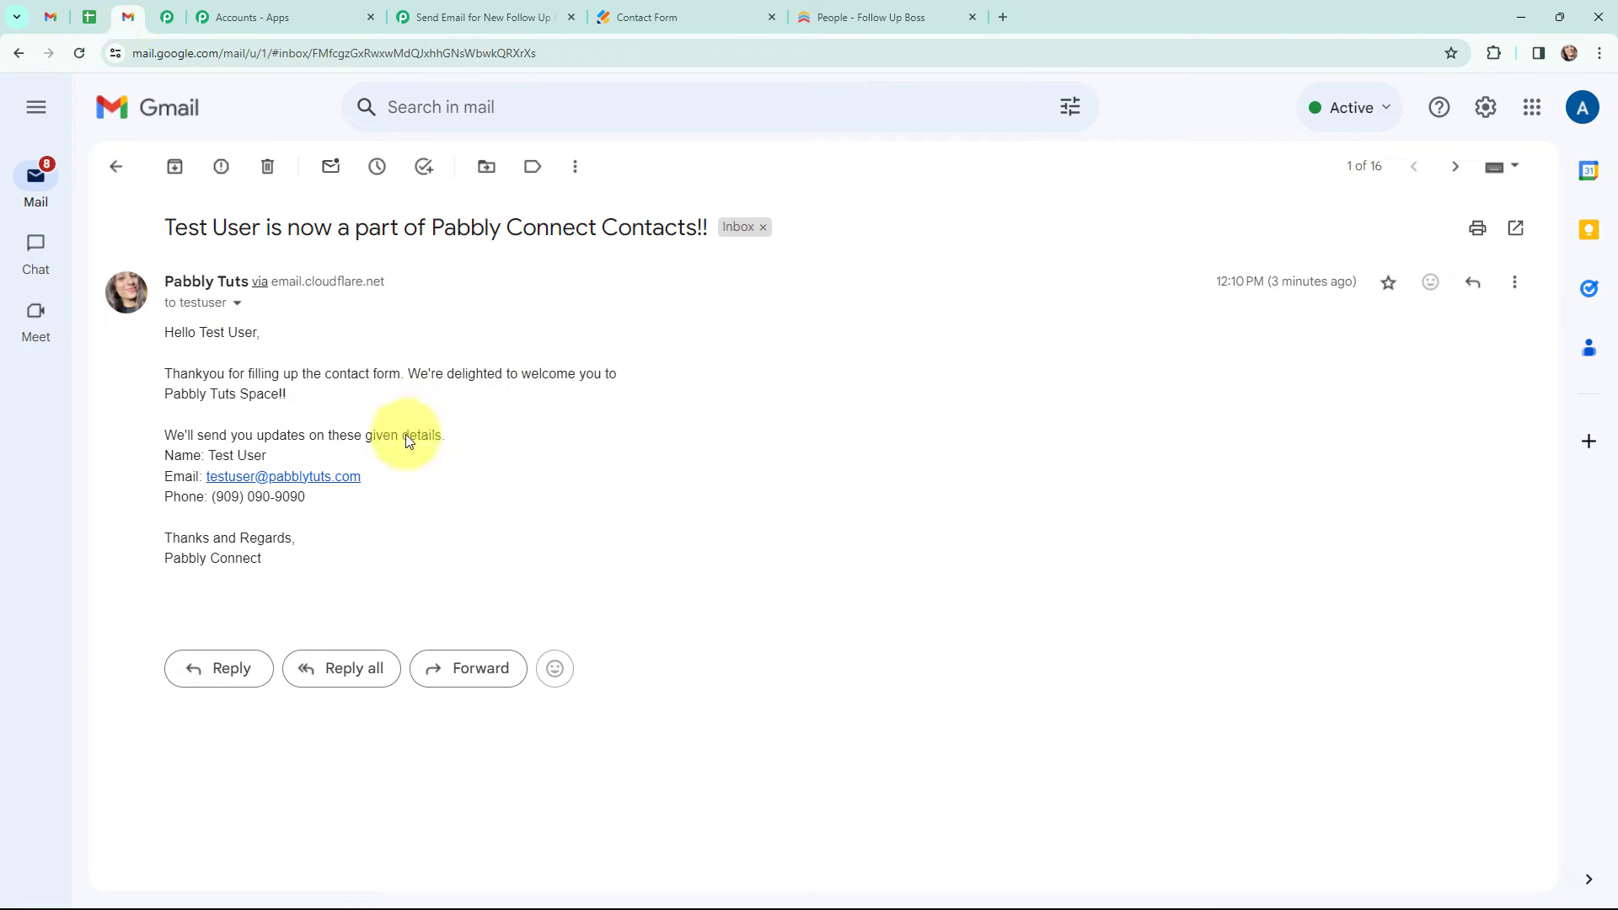
click(819, 15)
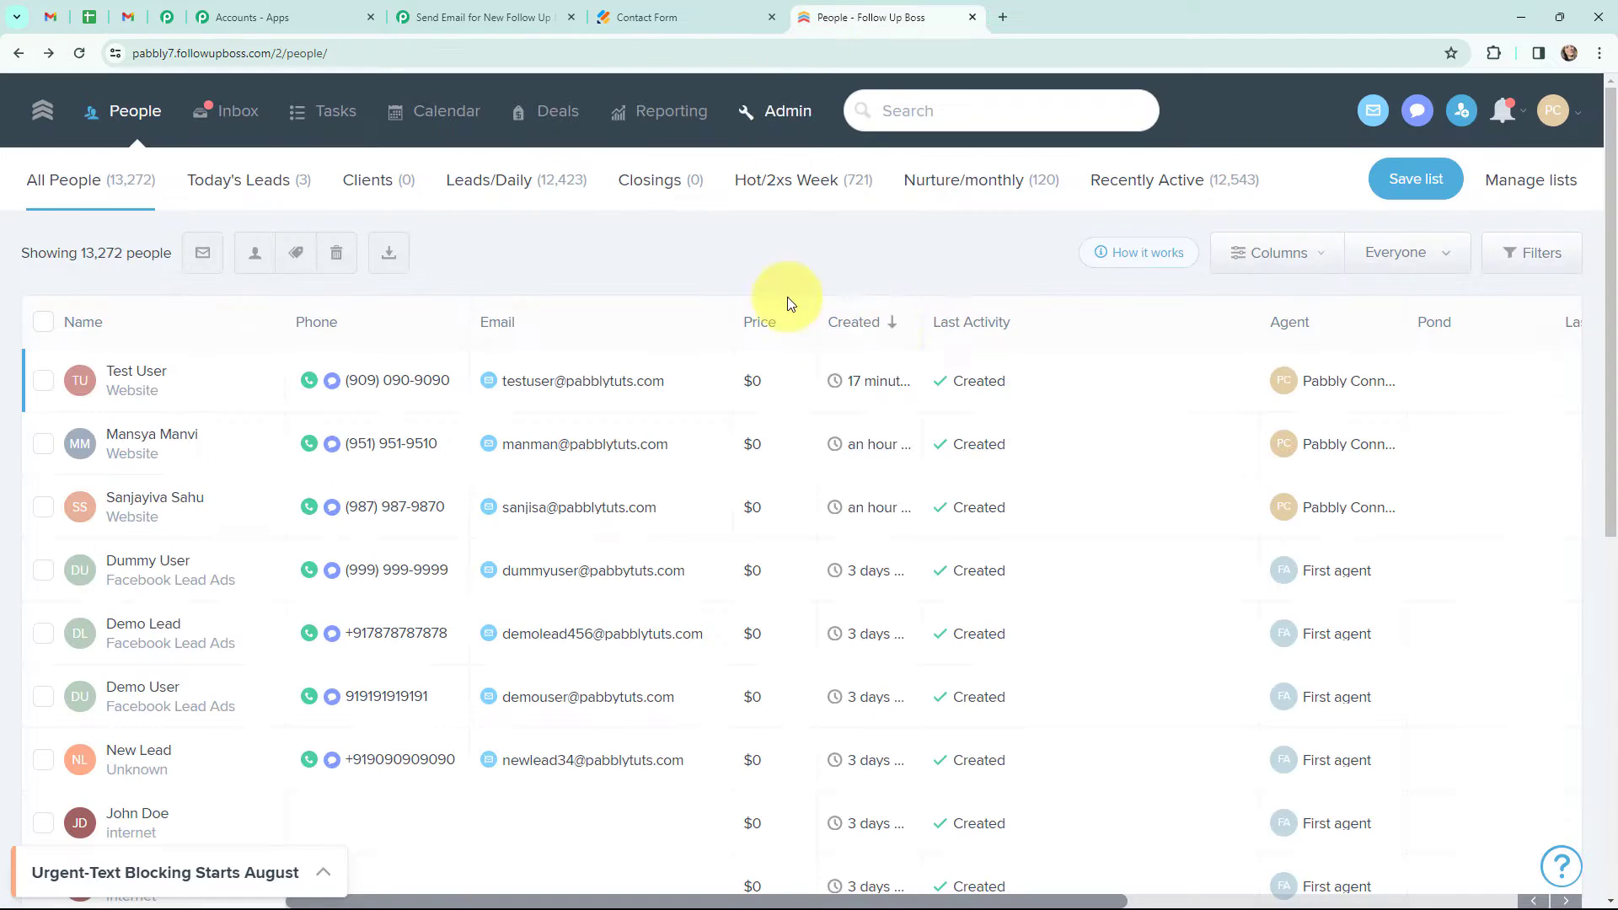
click(442, 25)
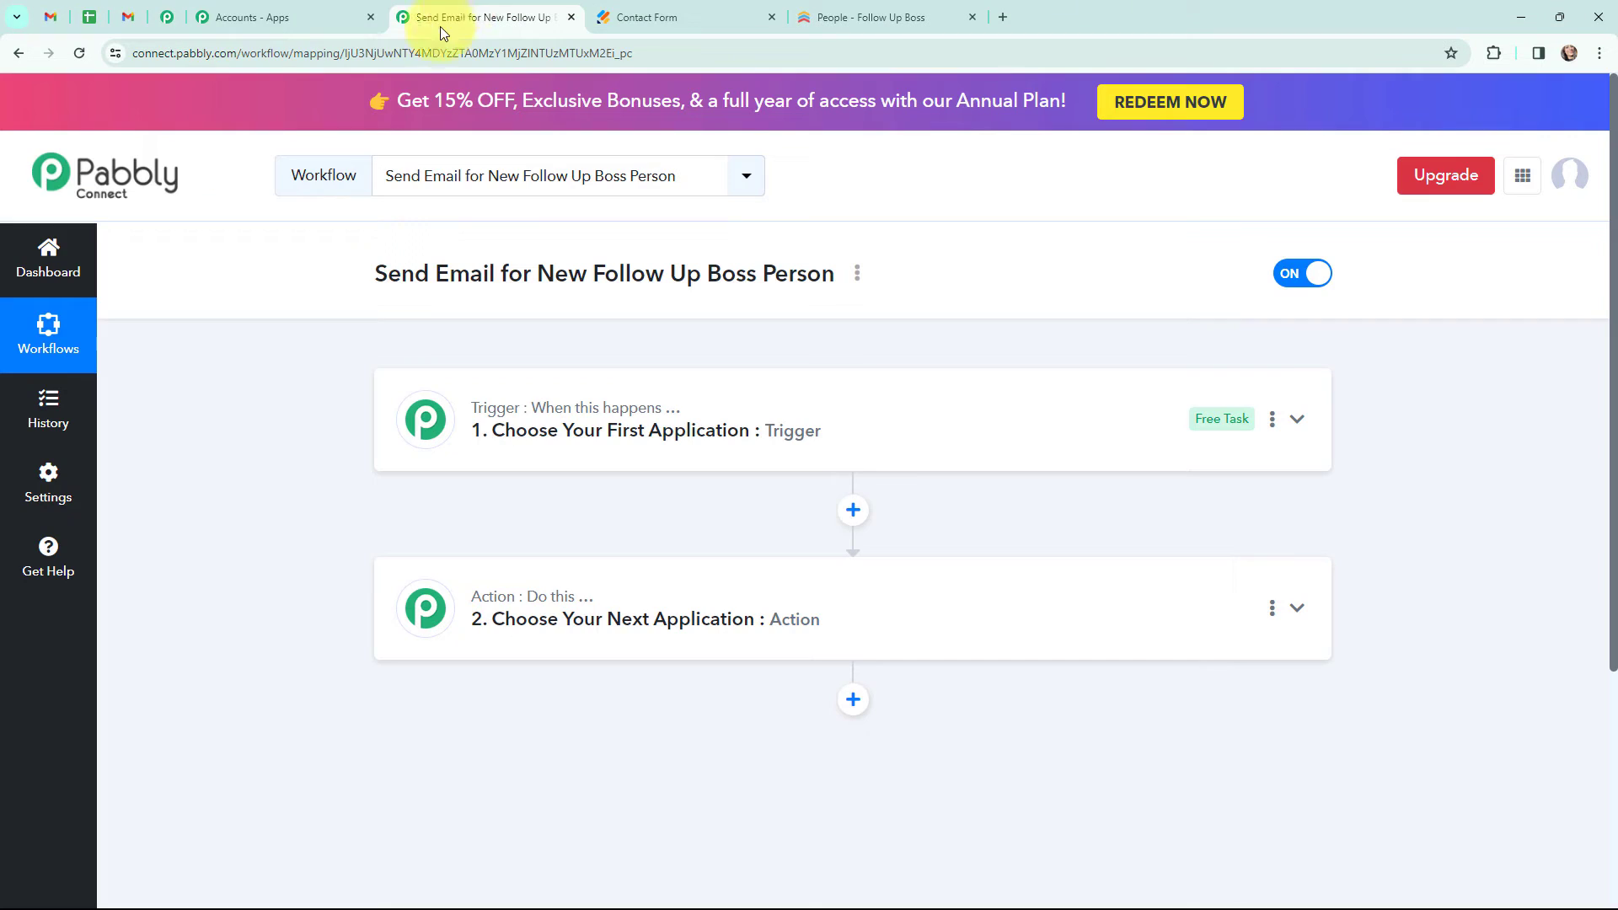
- Set the workflow trigger to the Follow Up Boss app with the New Person Added event
click(417, 421)
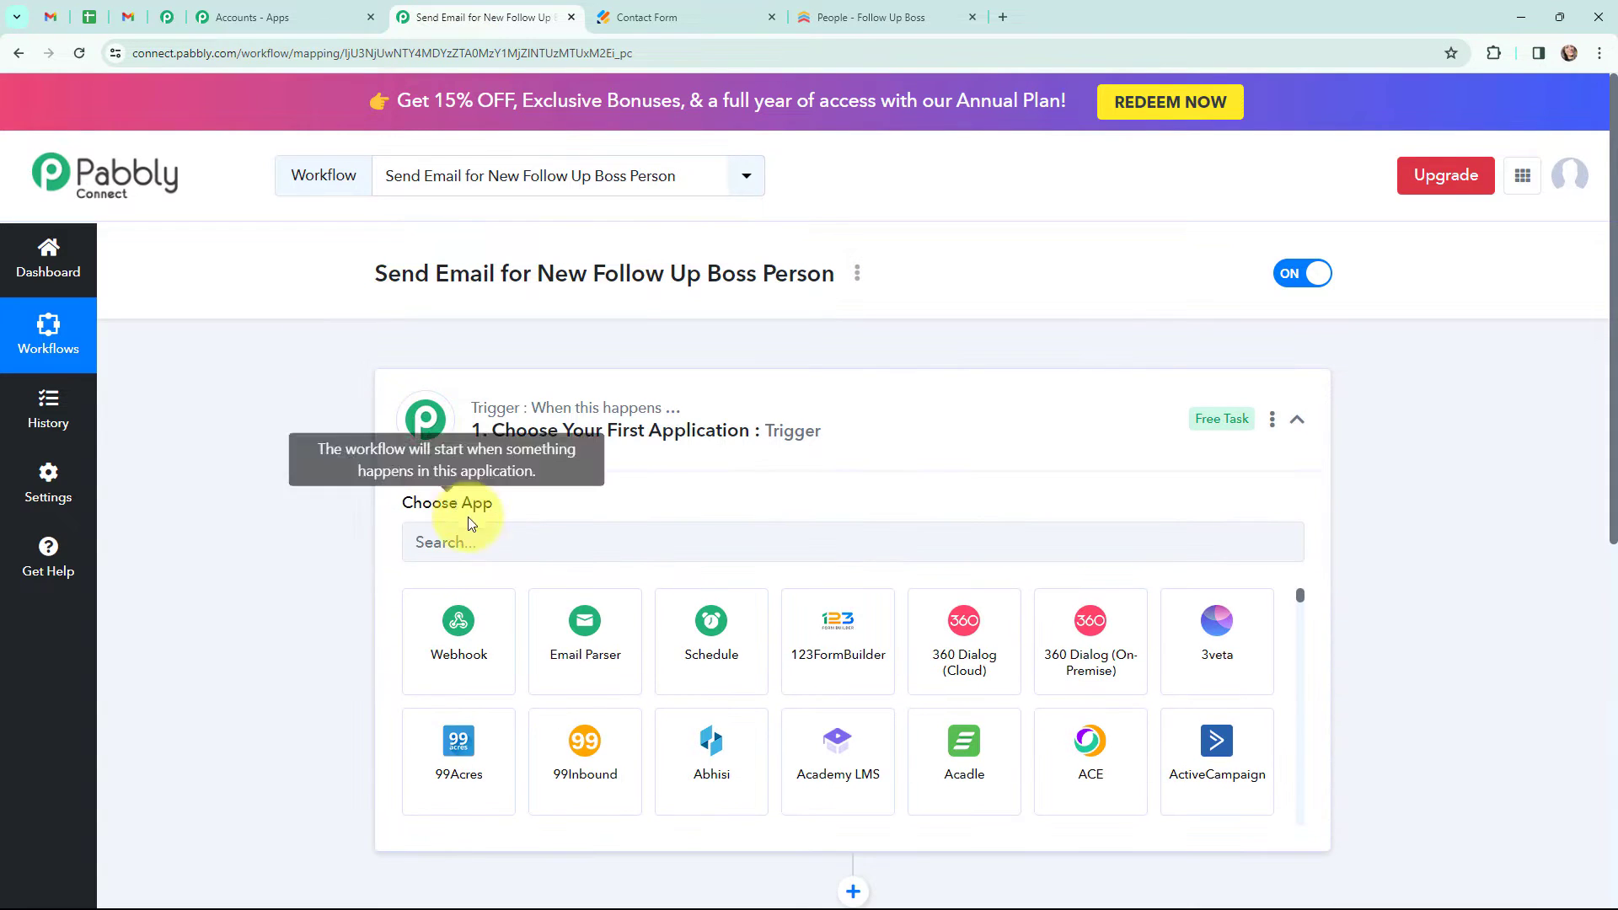
click(478, 541)
text(follow up b)
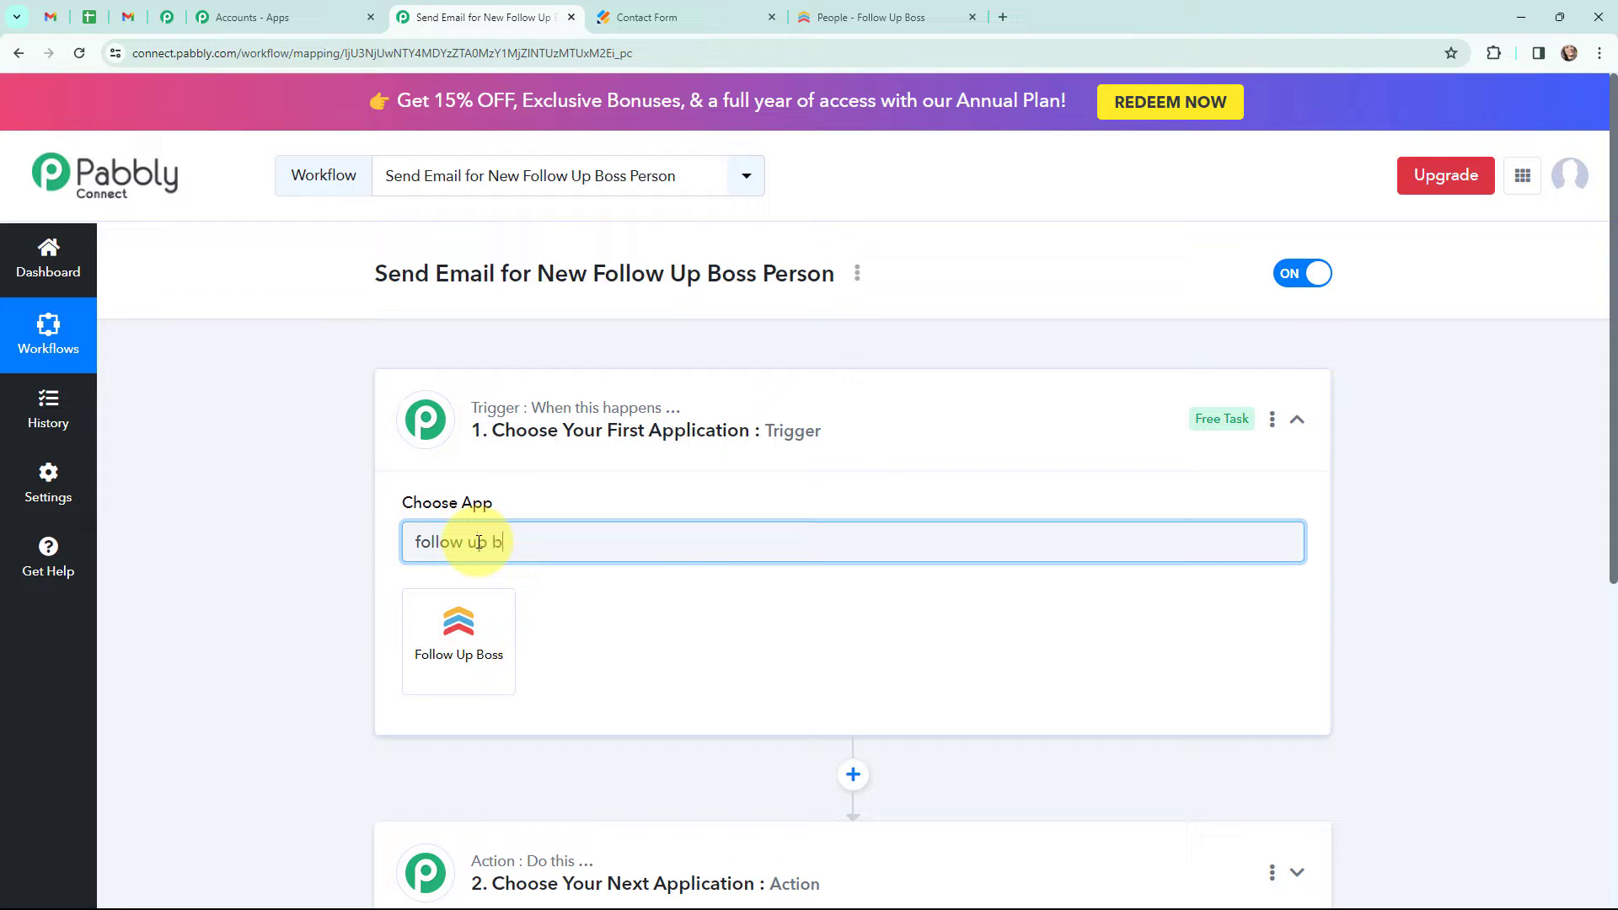
text(oss)
click(455, 645)
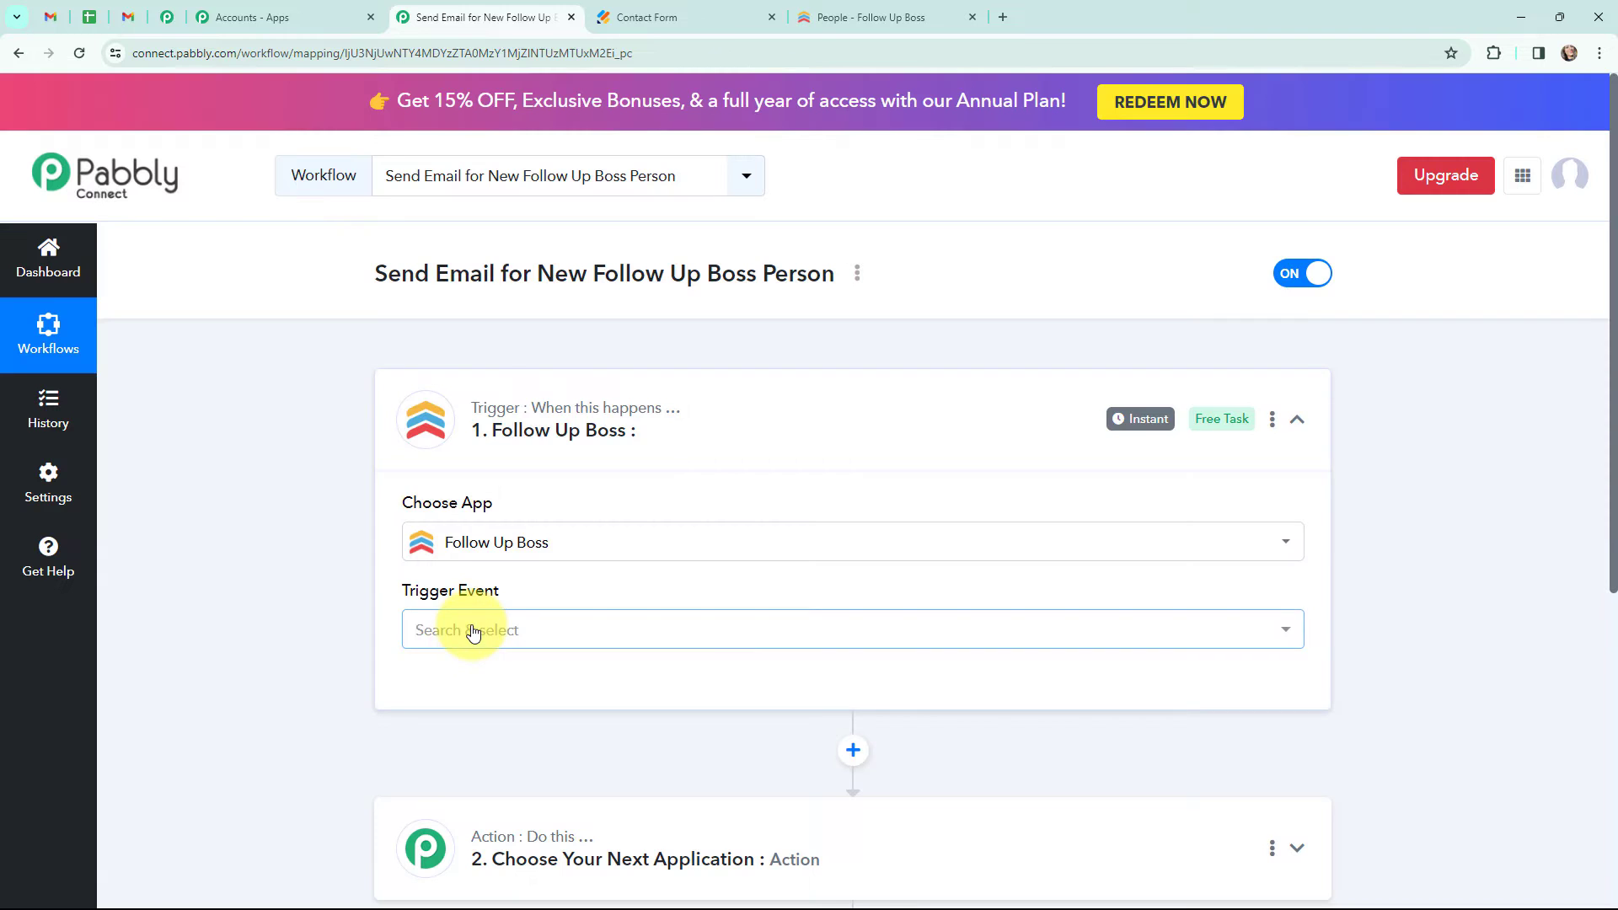
click(473, 632)
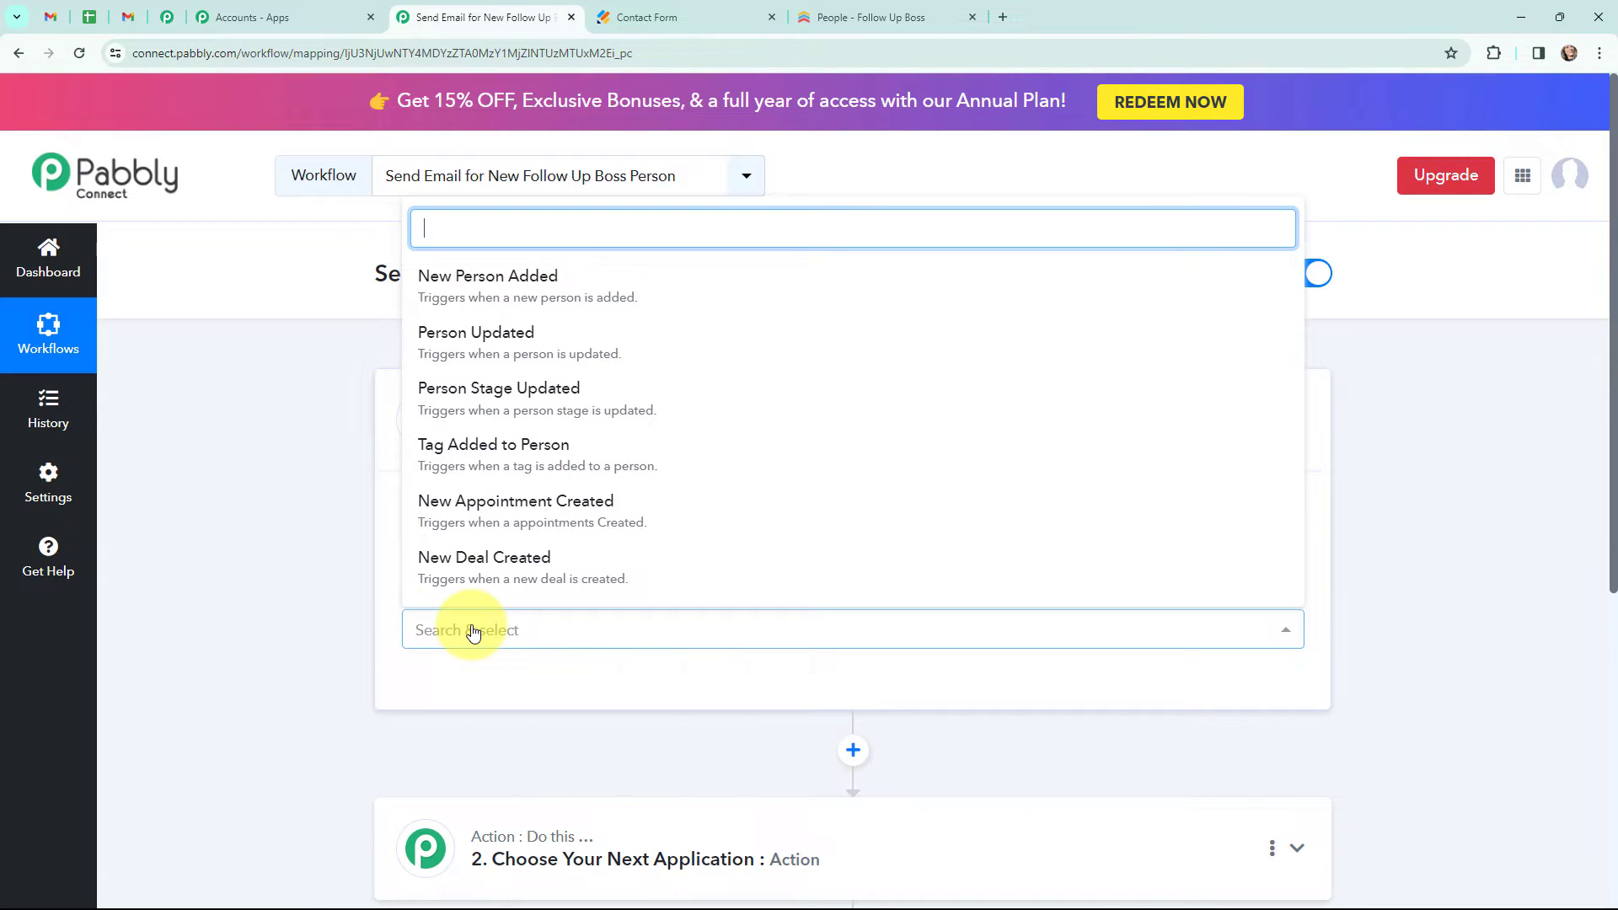
click(658, 292)
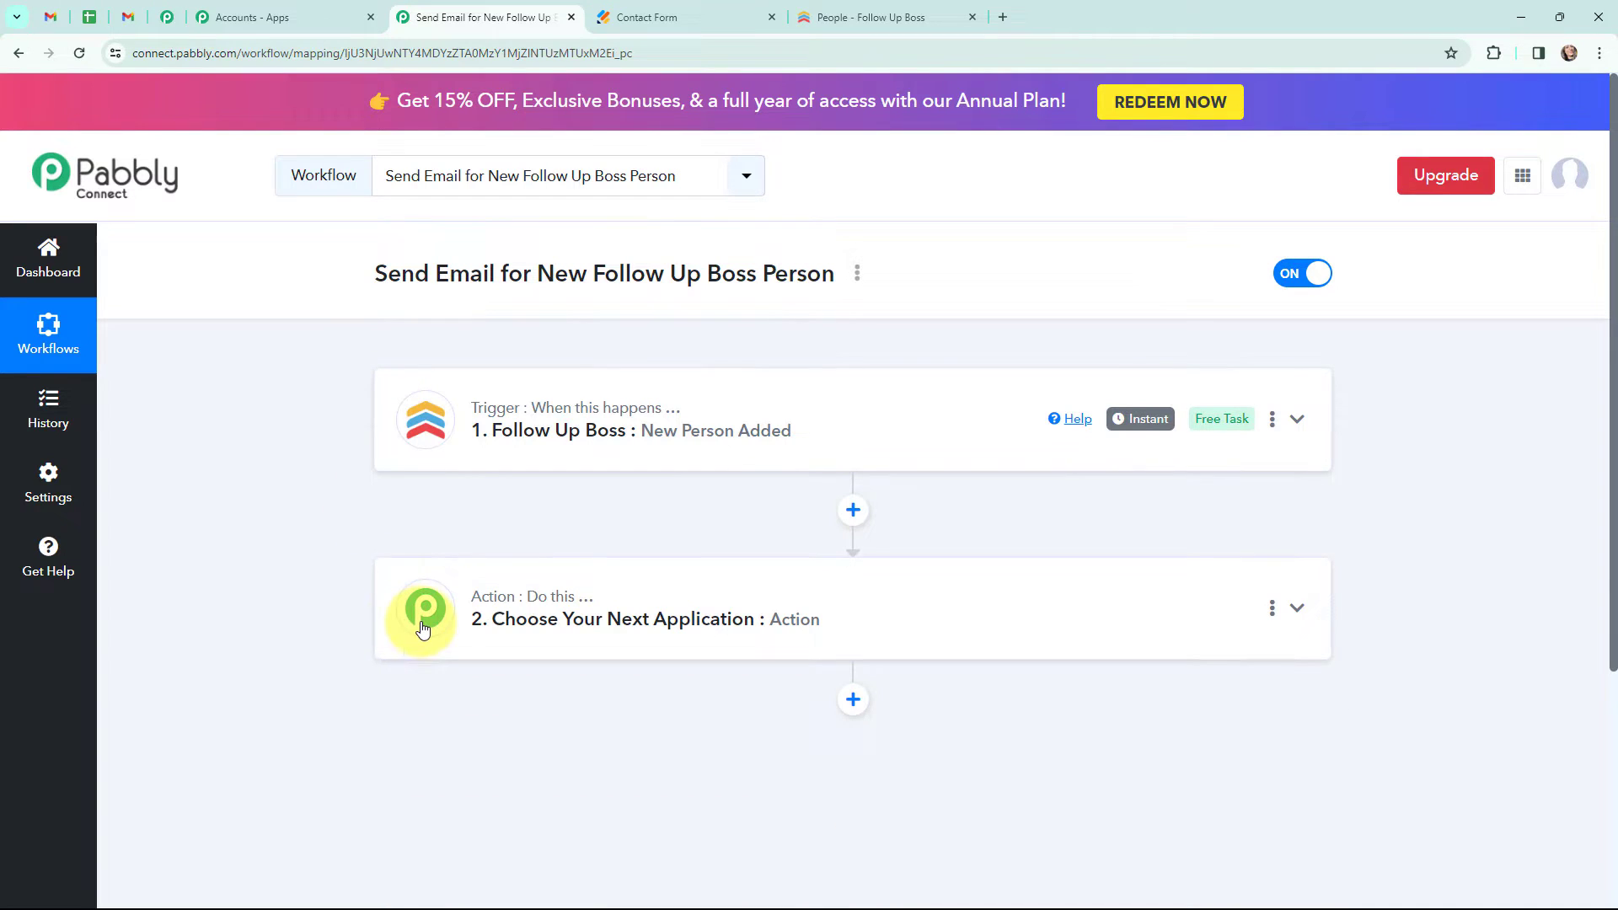
- Set the action step to the Gmail app with the Send Email event
click(423, 628)
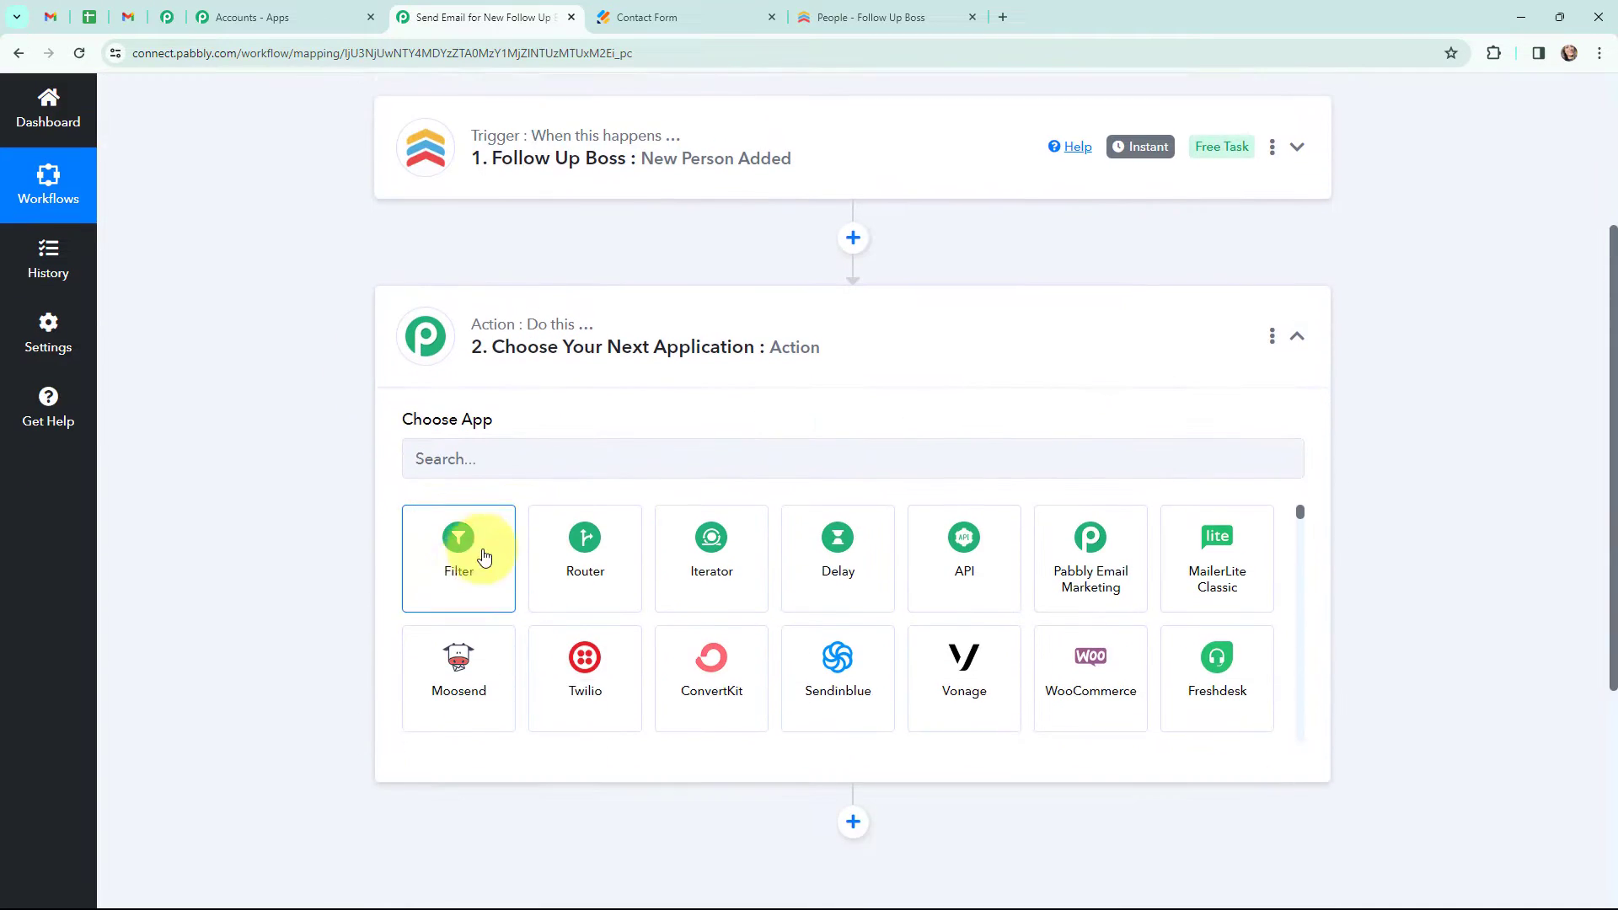
click(553, 434)
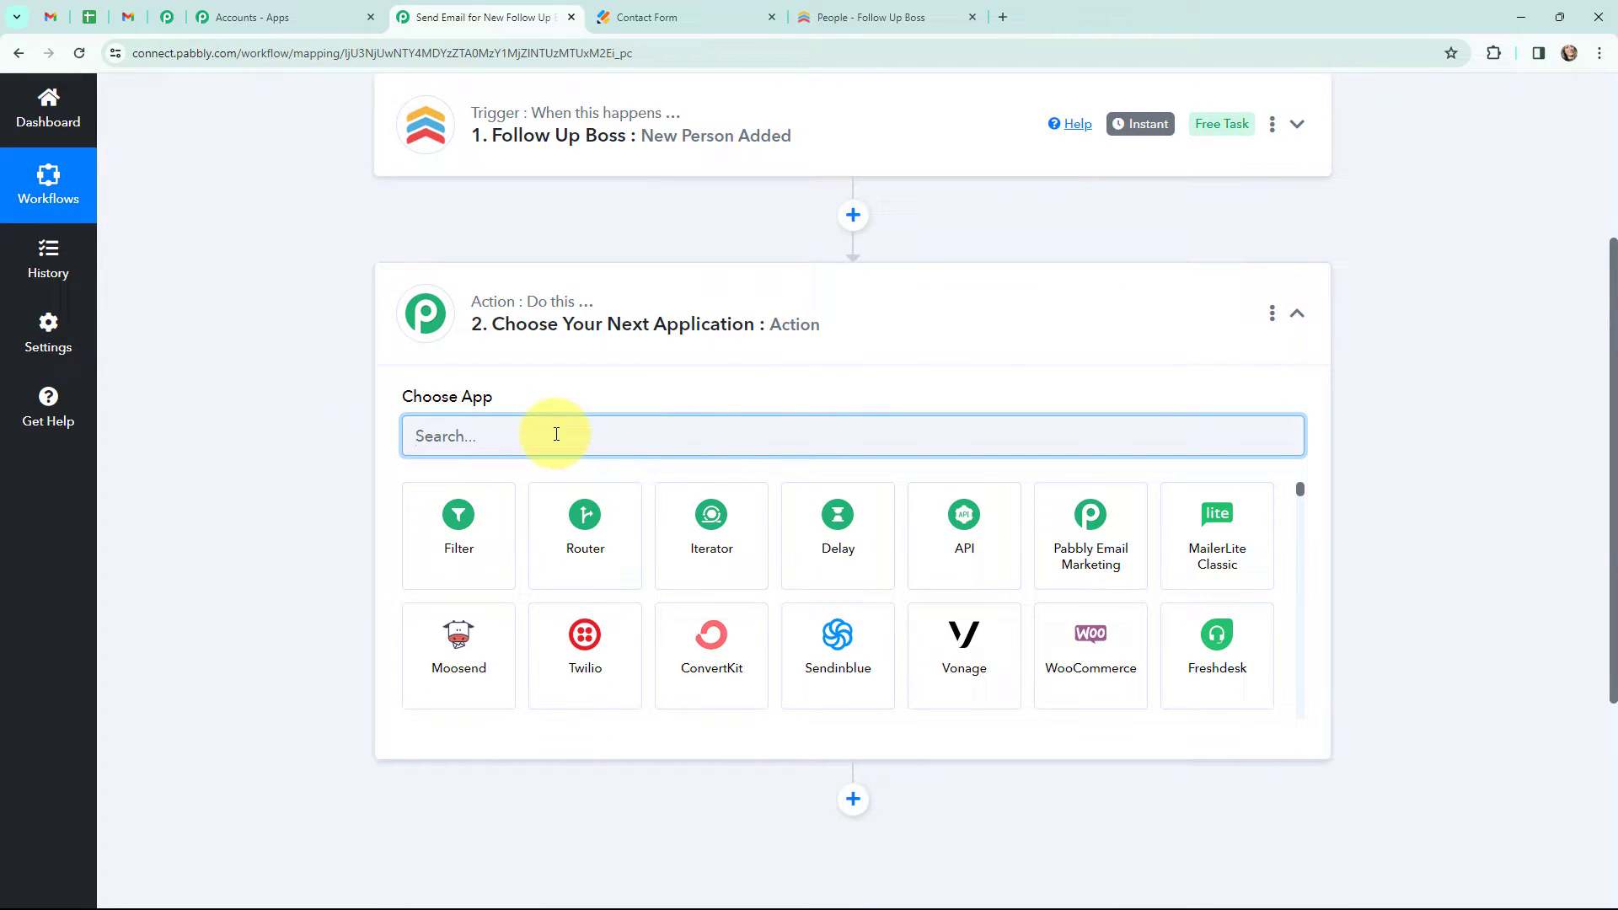
text(gmail)
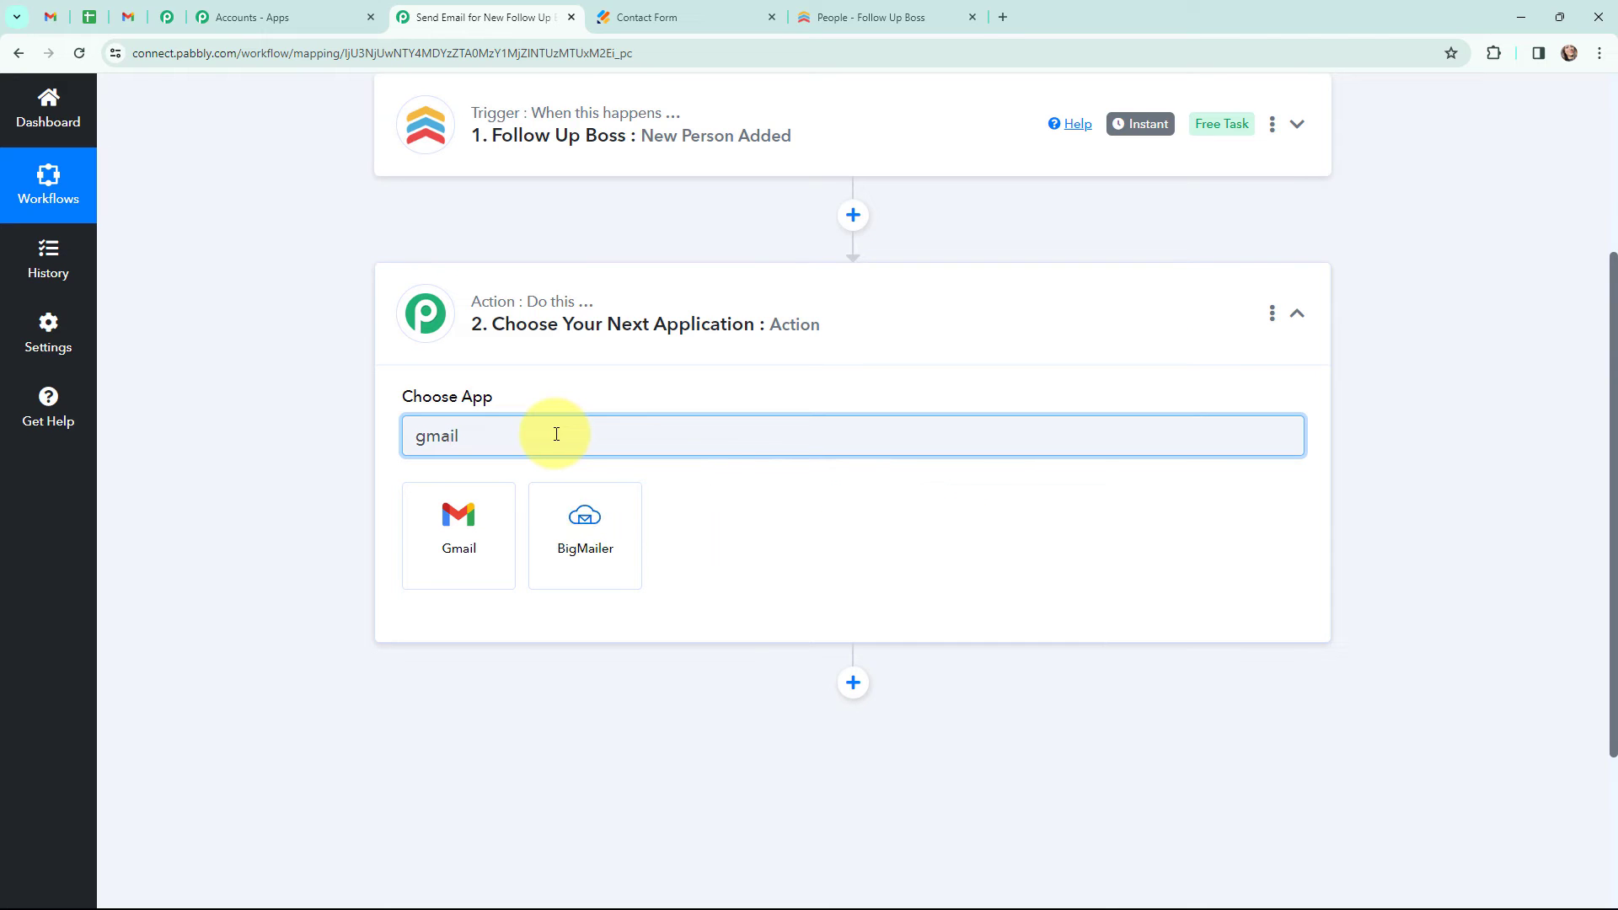
click(477, 517)
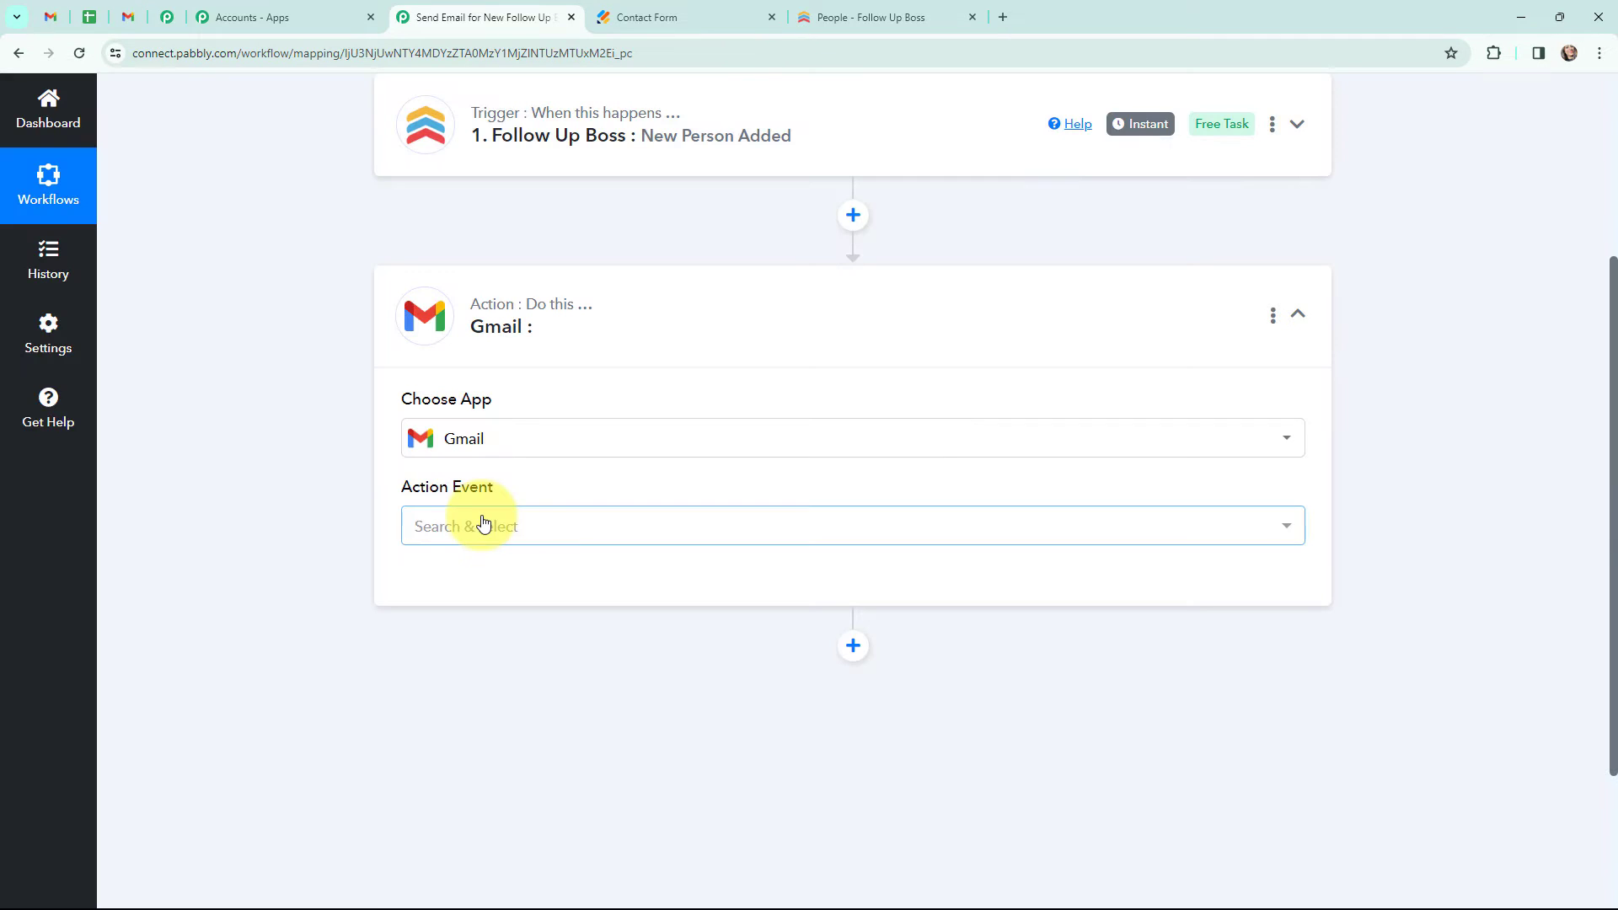
click(482, 523)
click(494, 644)
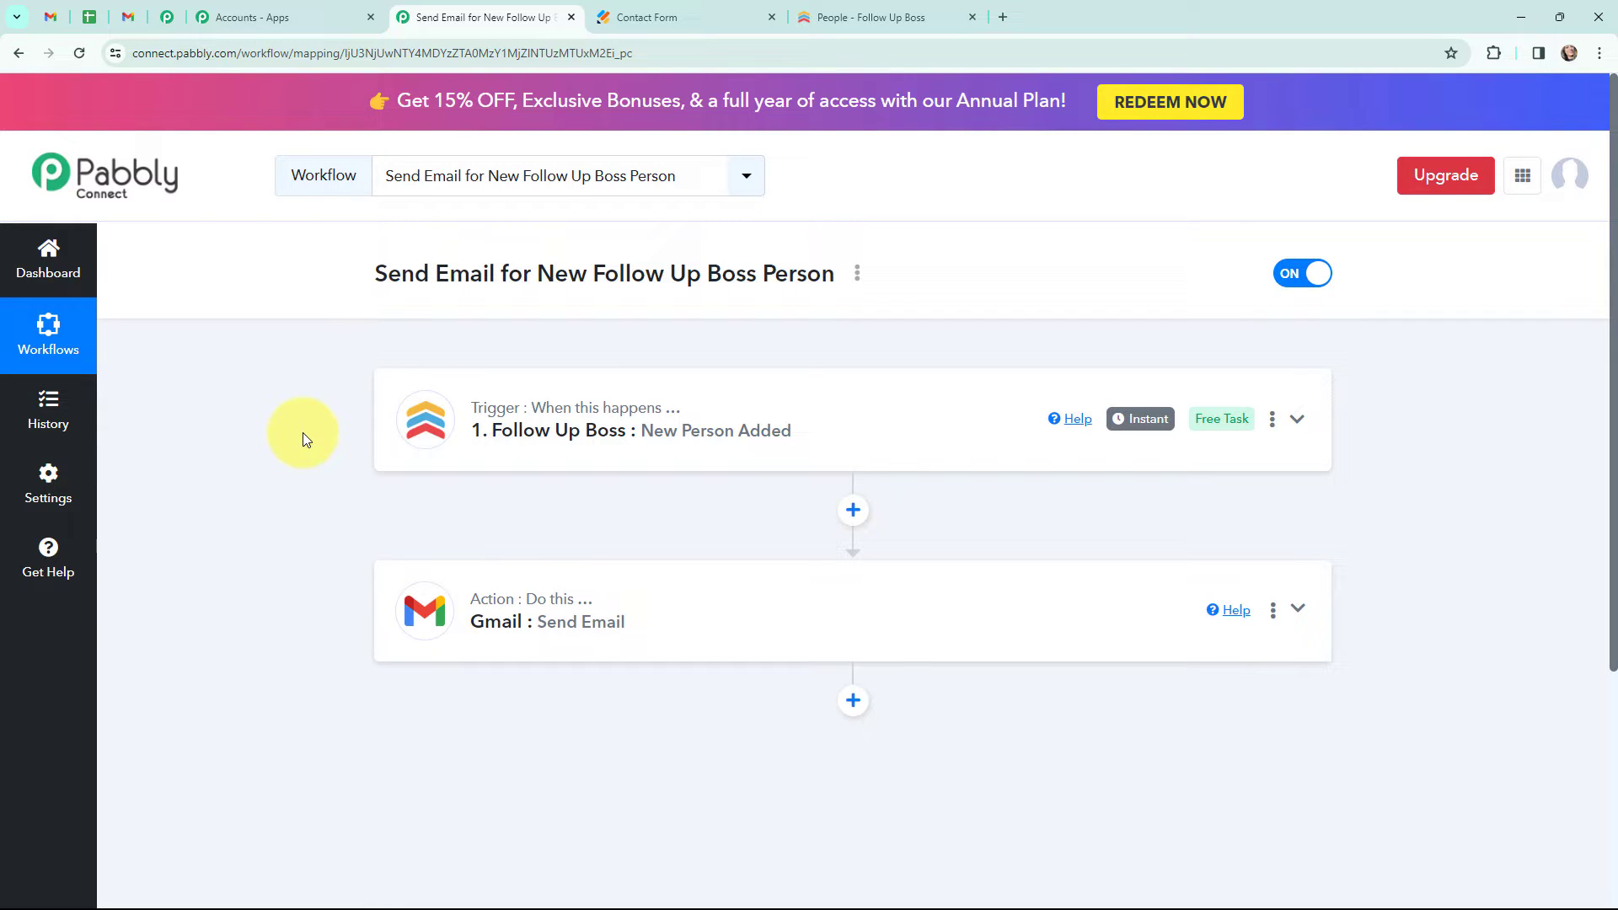
click(128, 16)
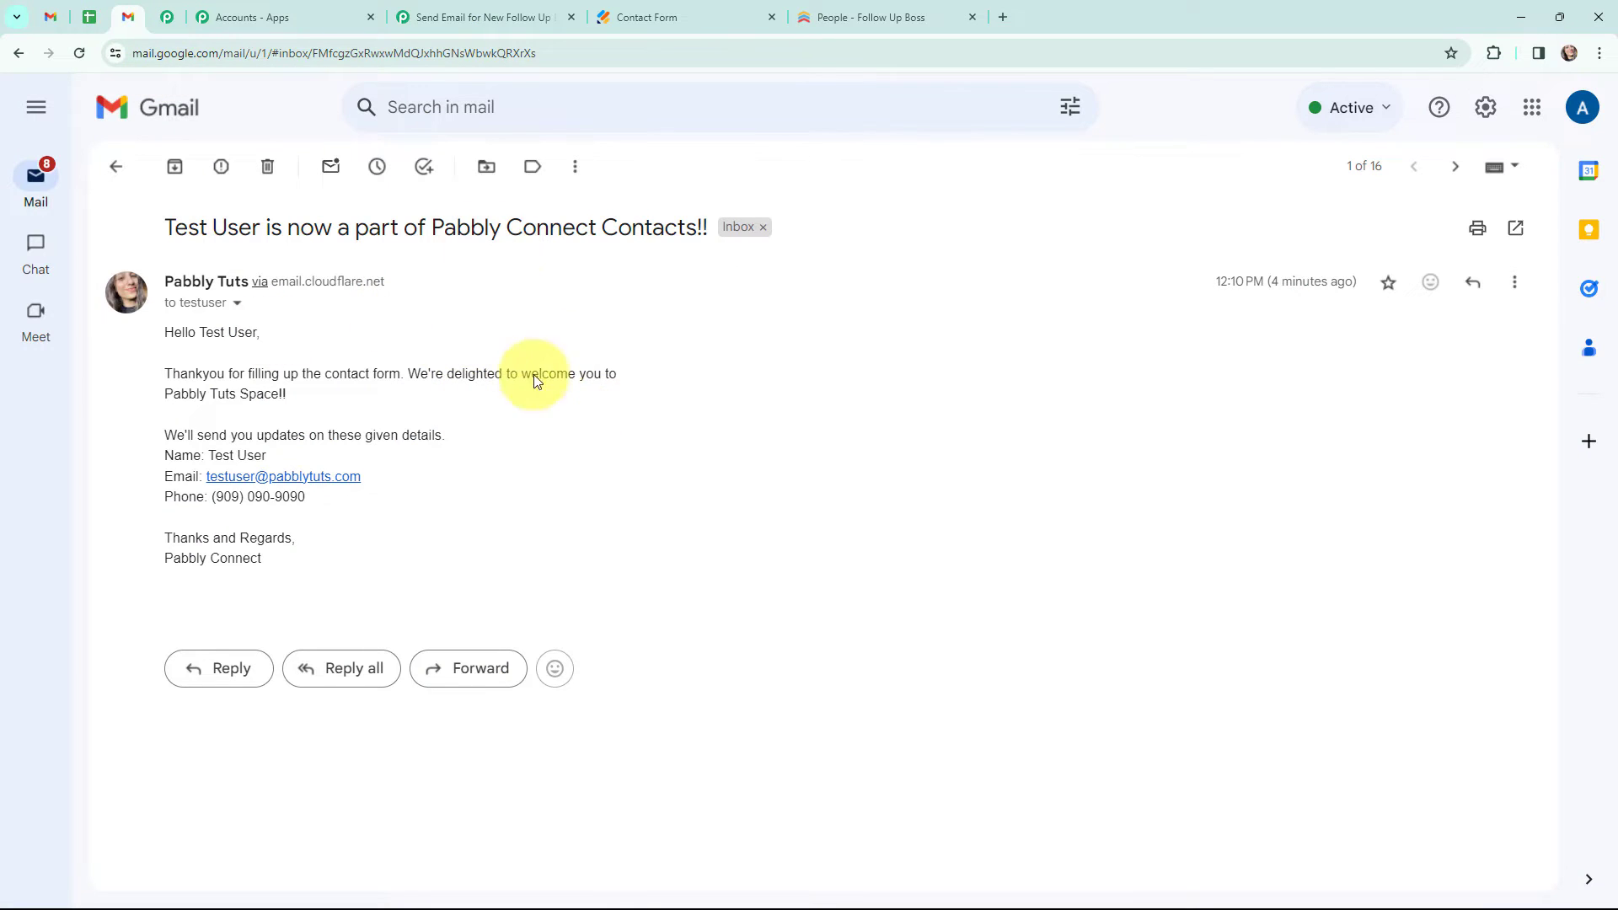
click(885, 6)
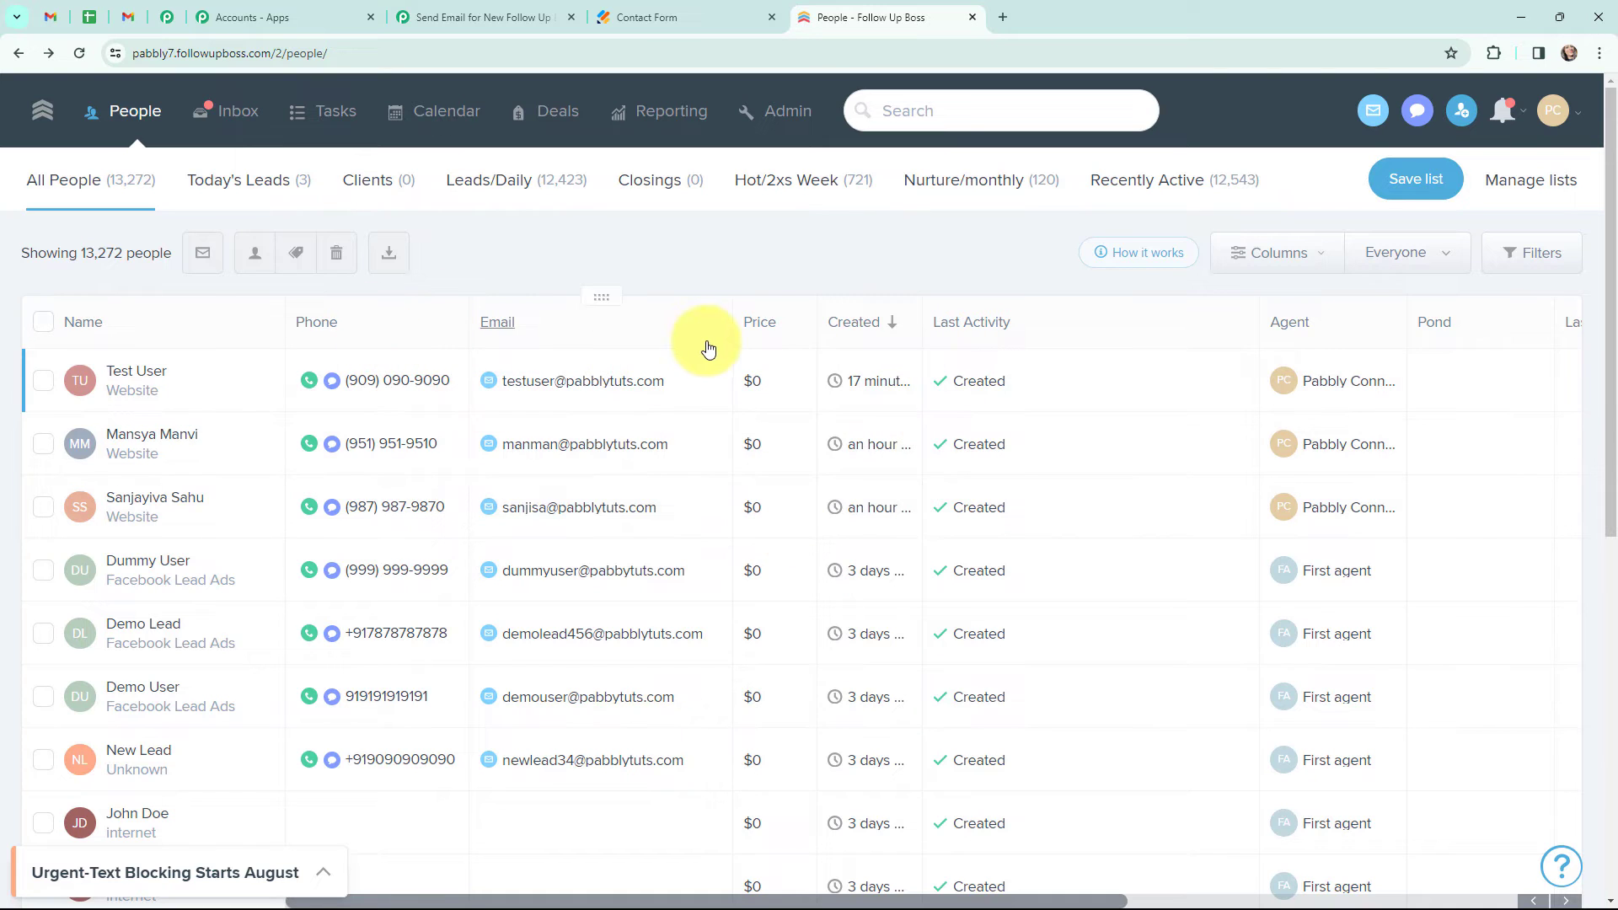
click(424, 8)
- Open the Follow Up Boss connection form for the trigger and read its API key instructions
click(430, 419)
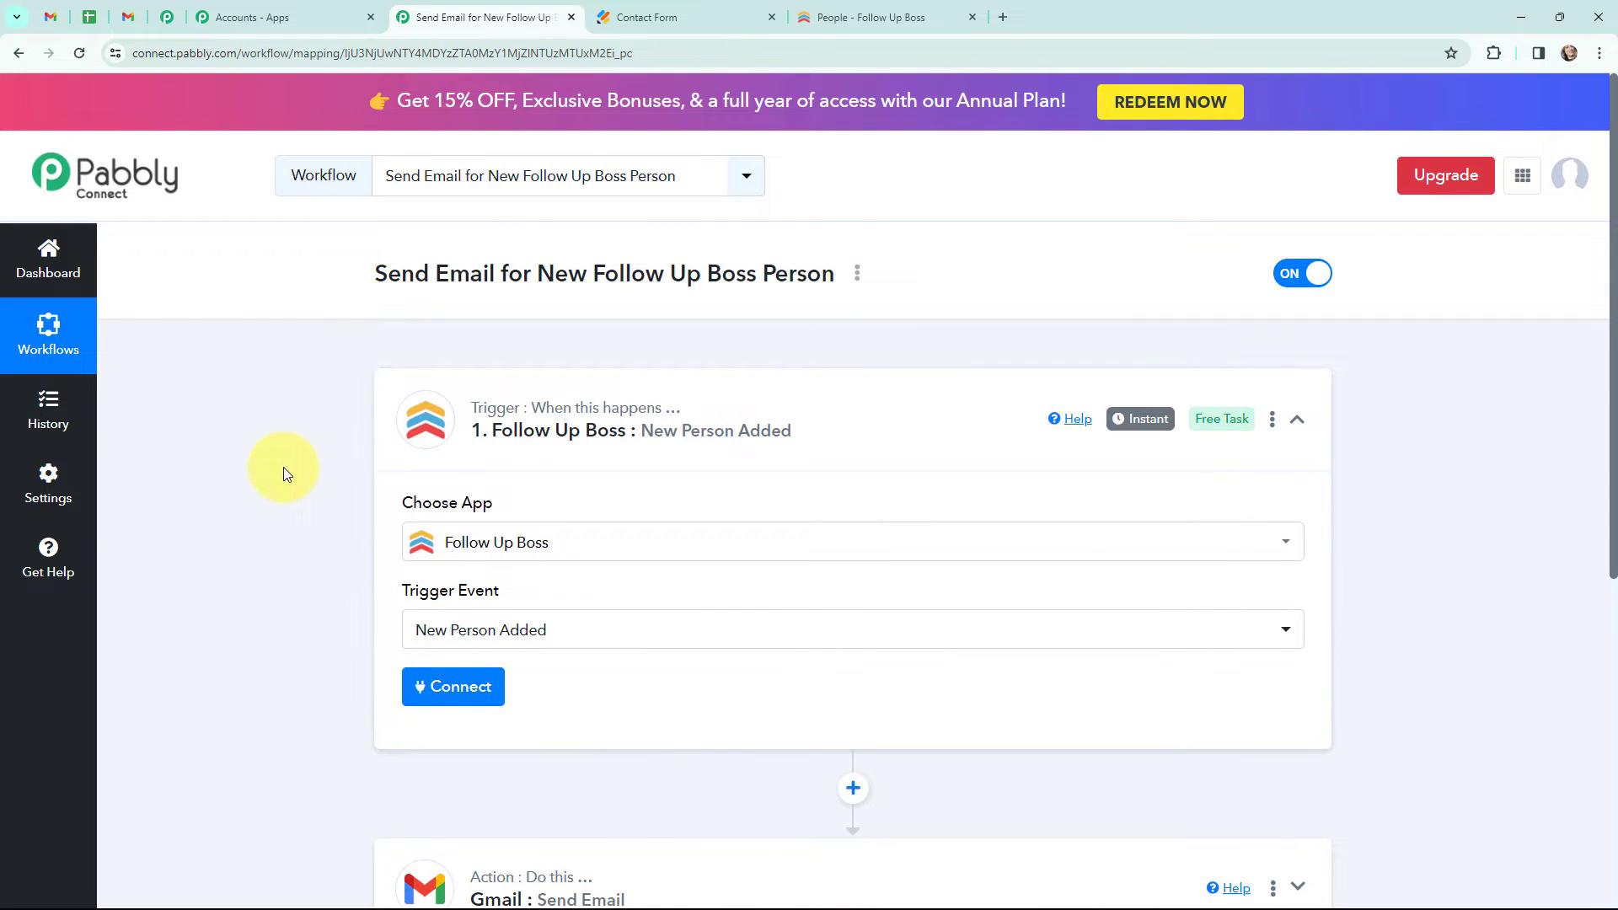
scroll(283, 467, down, 1)
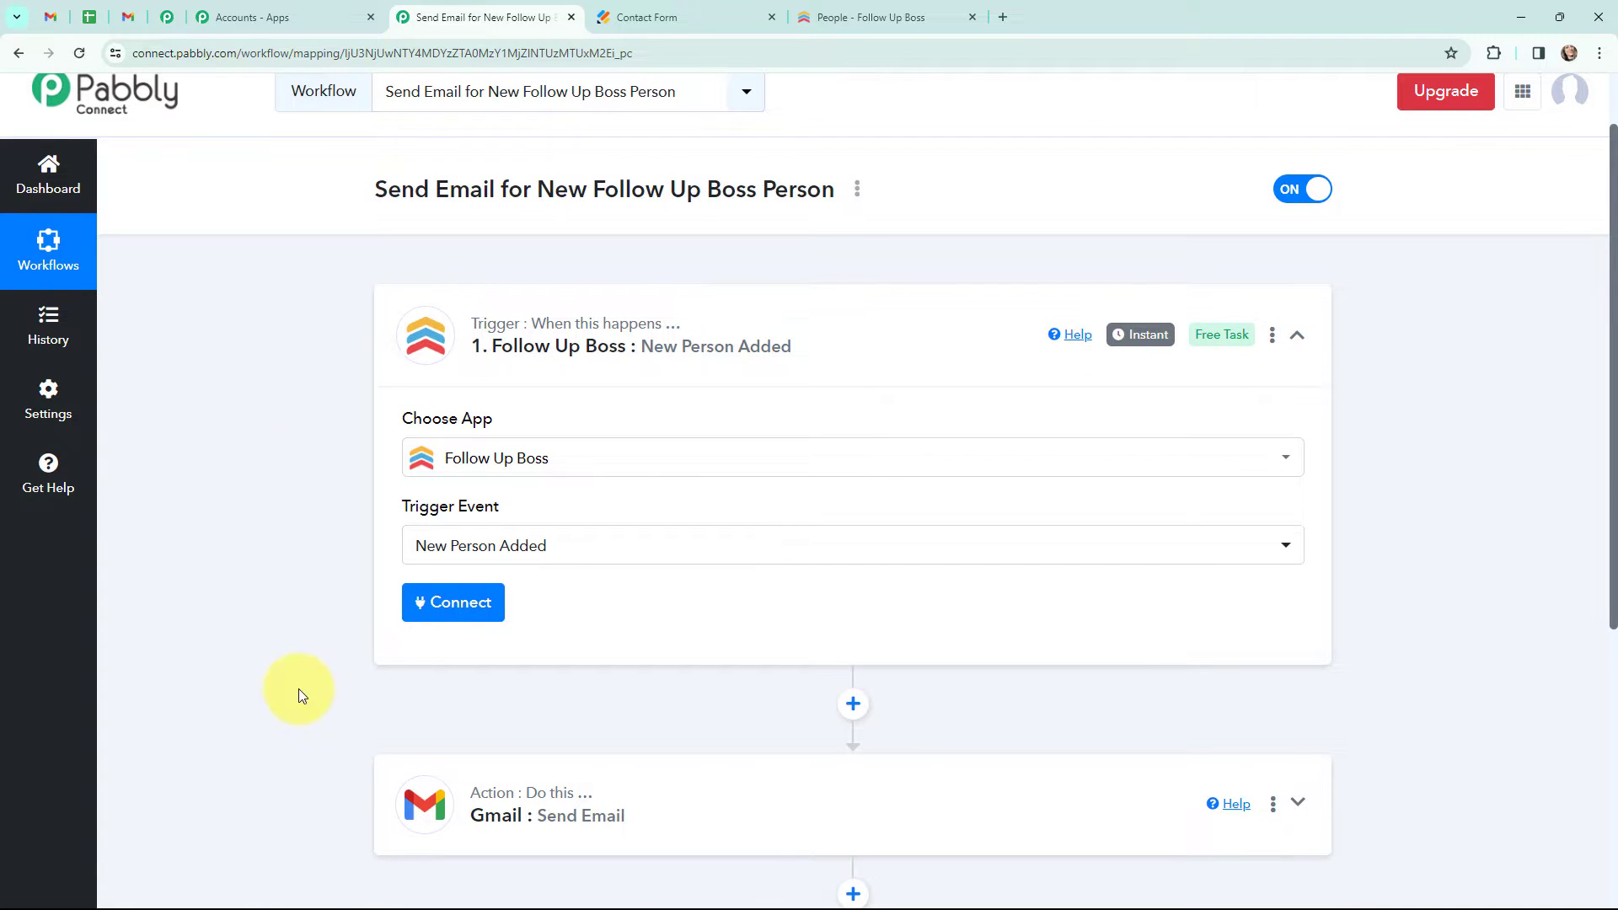
click(447, 605)
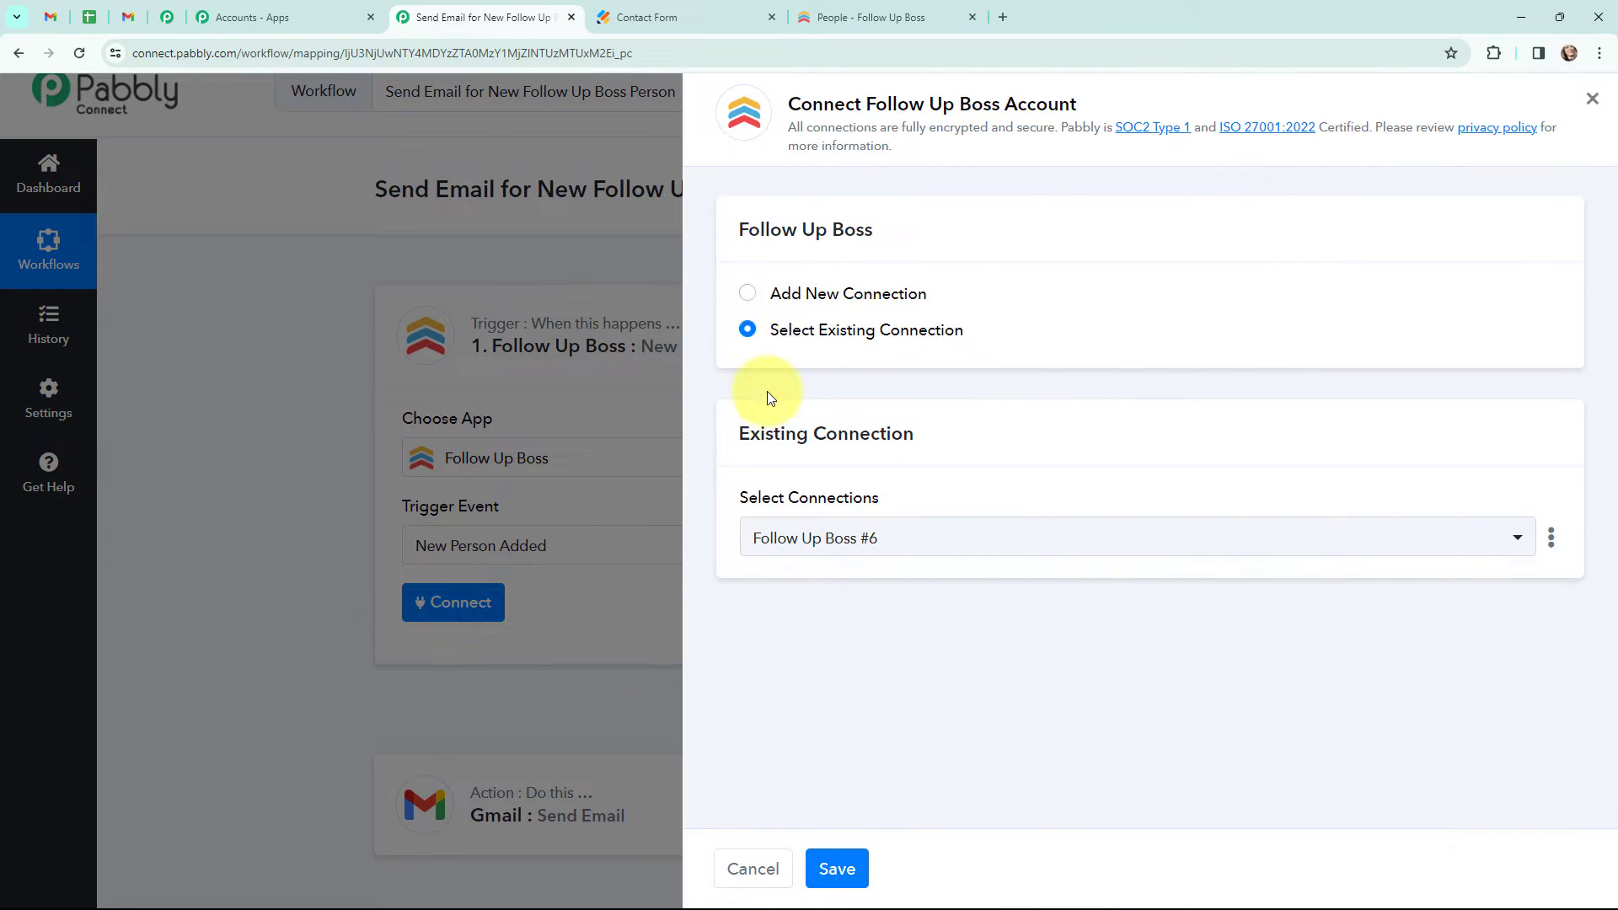
click(745, 295)
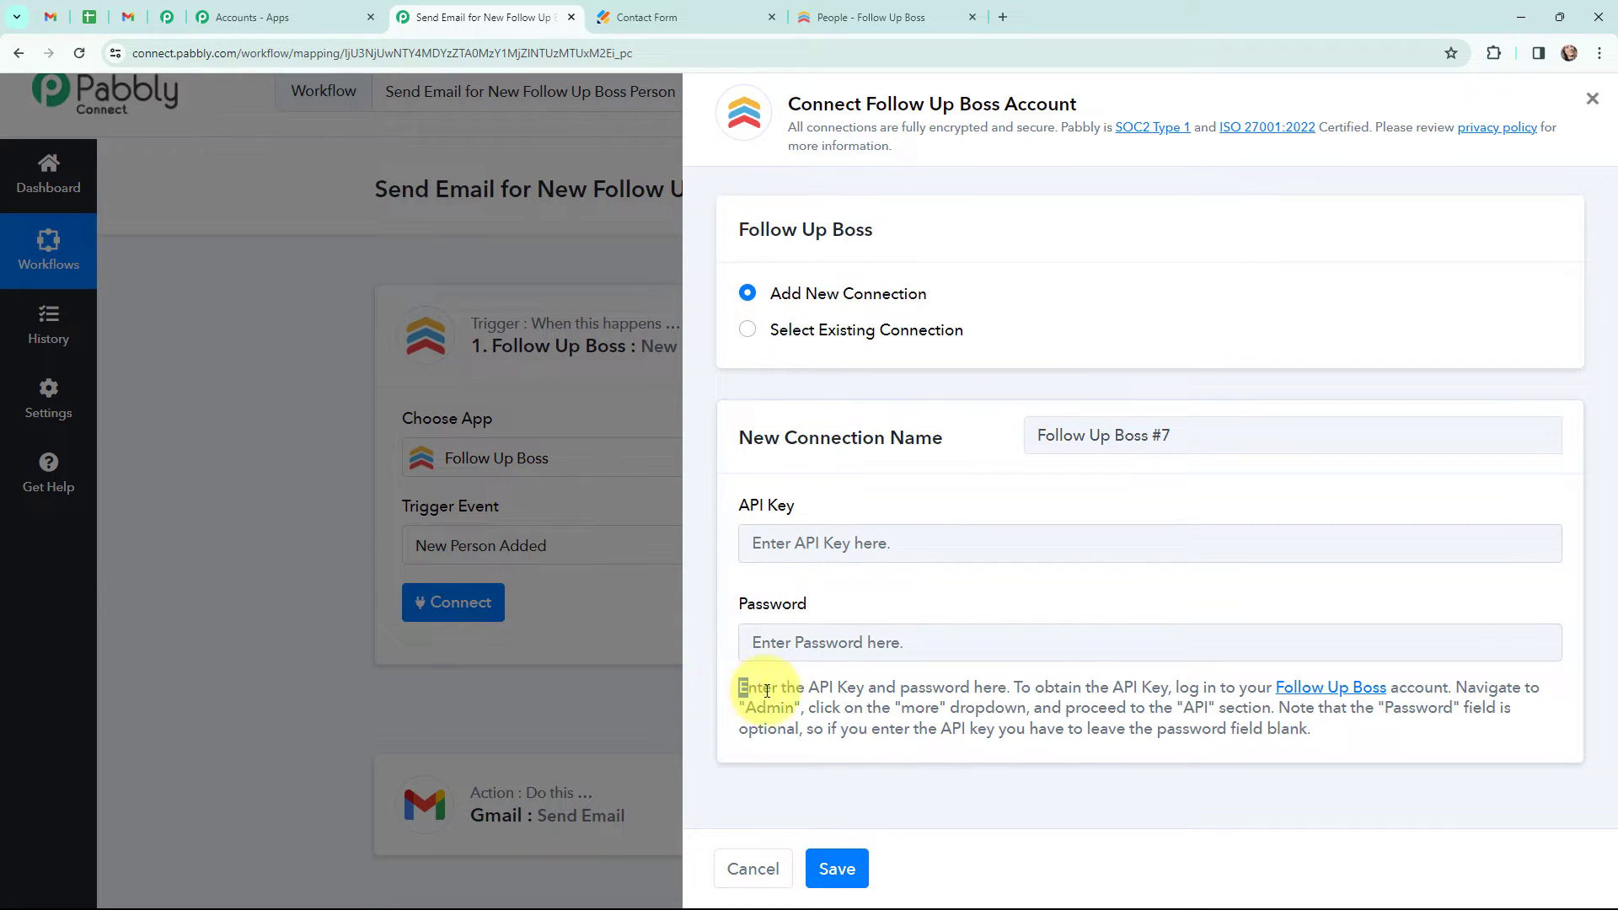
drag(740, 686, 1328, 735)
click(1329, 736)
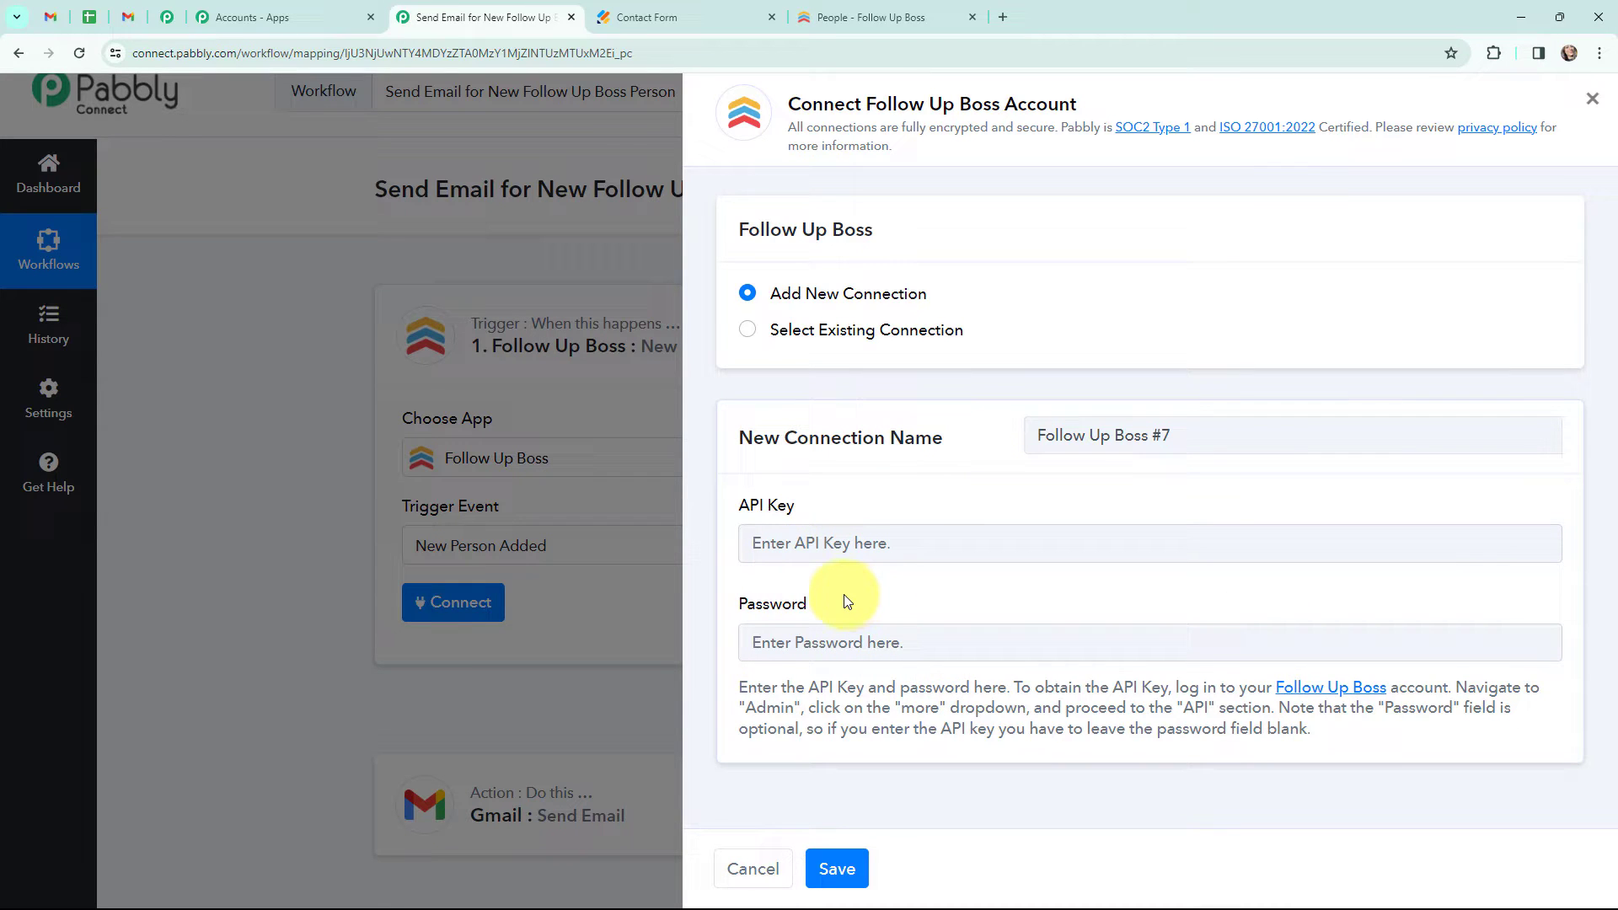
- Create a new Follow Up Boss API key named "latest" in the admin API settings and copy it
click(849, 10)
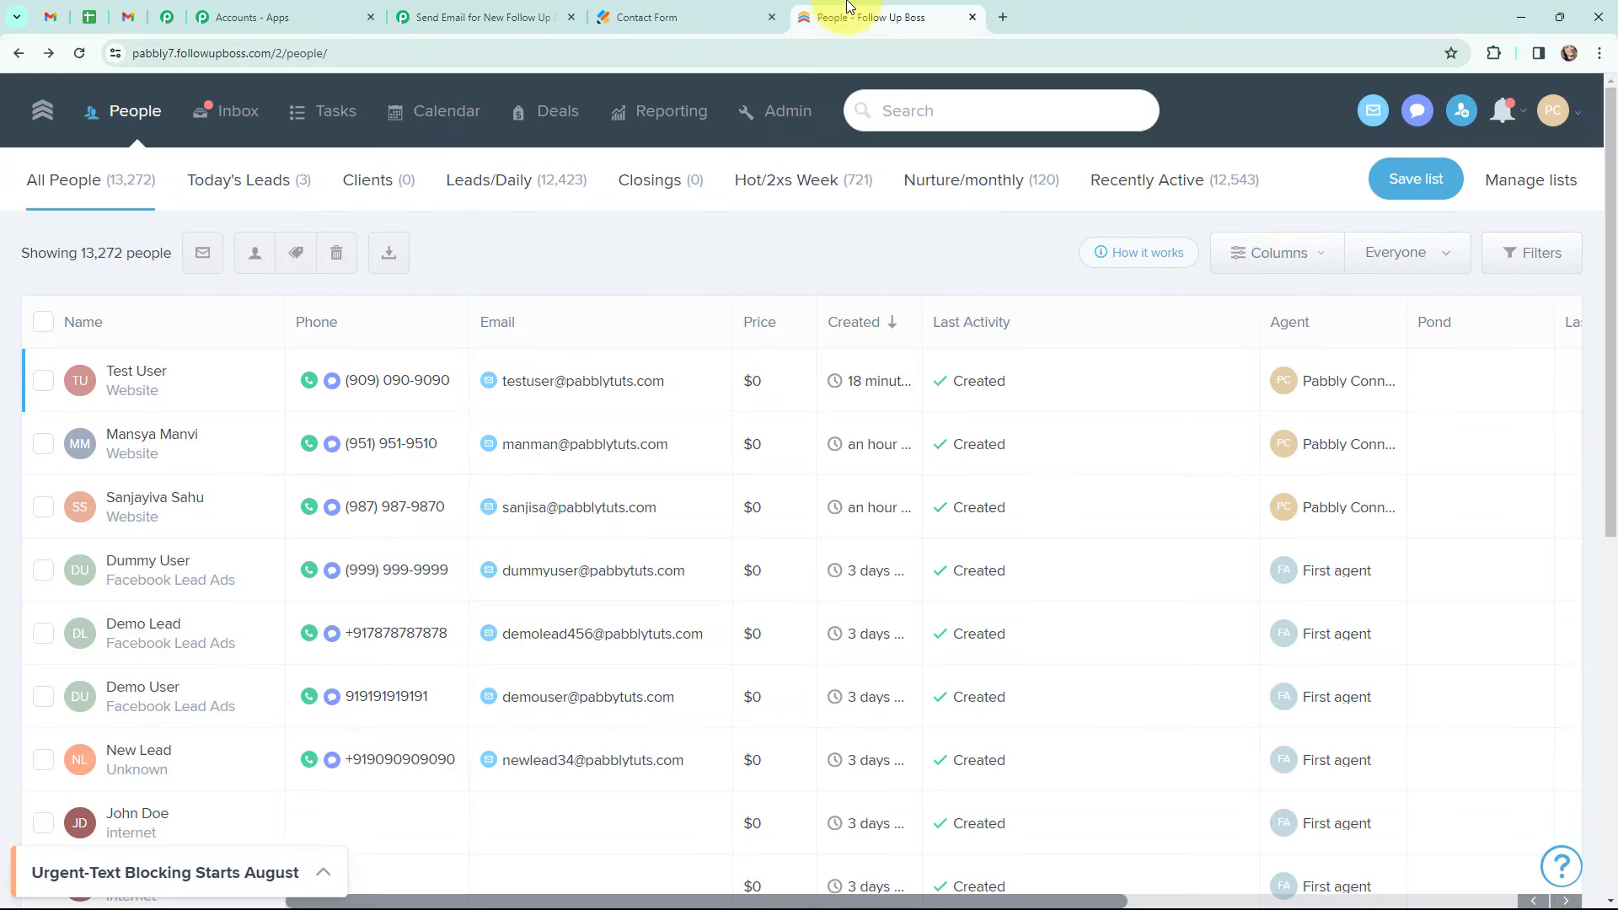
click(784, 110)
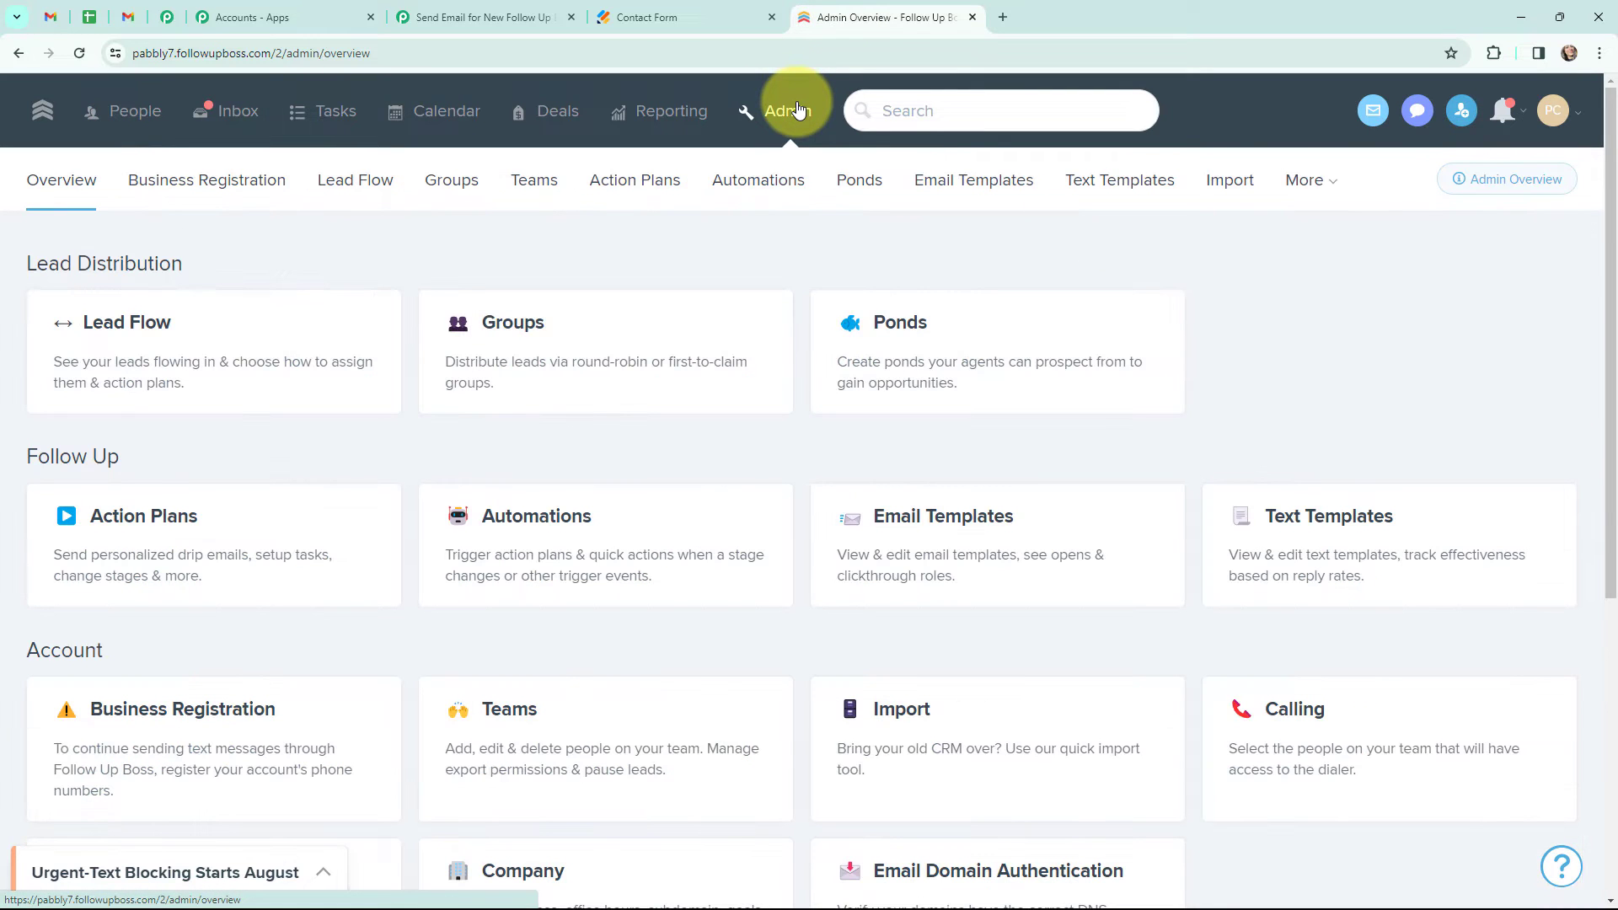
click(1313, 180)
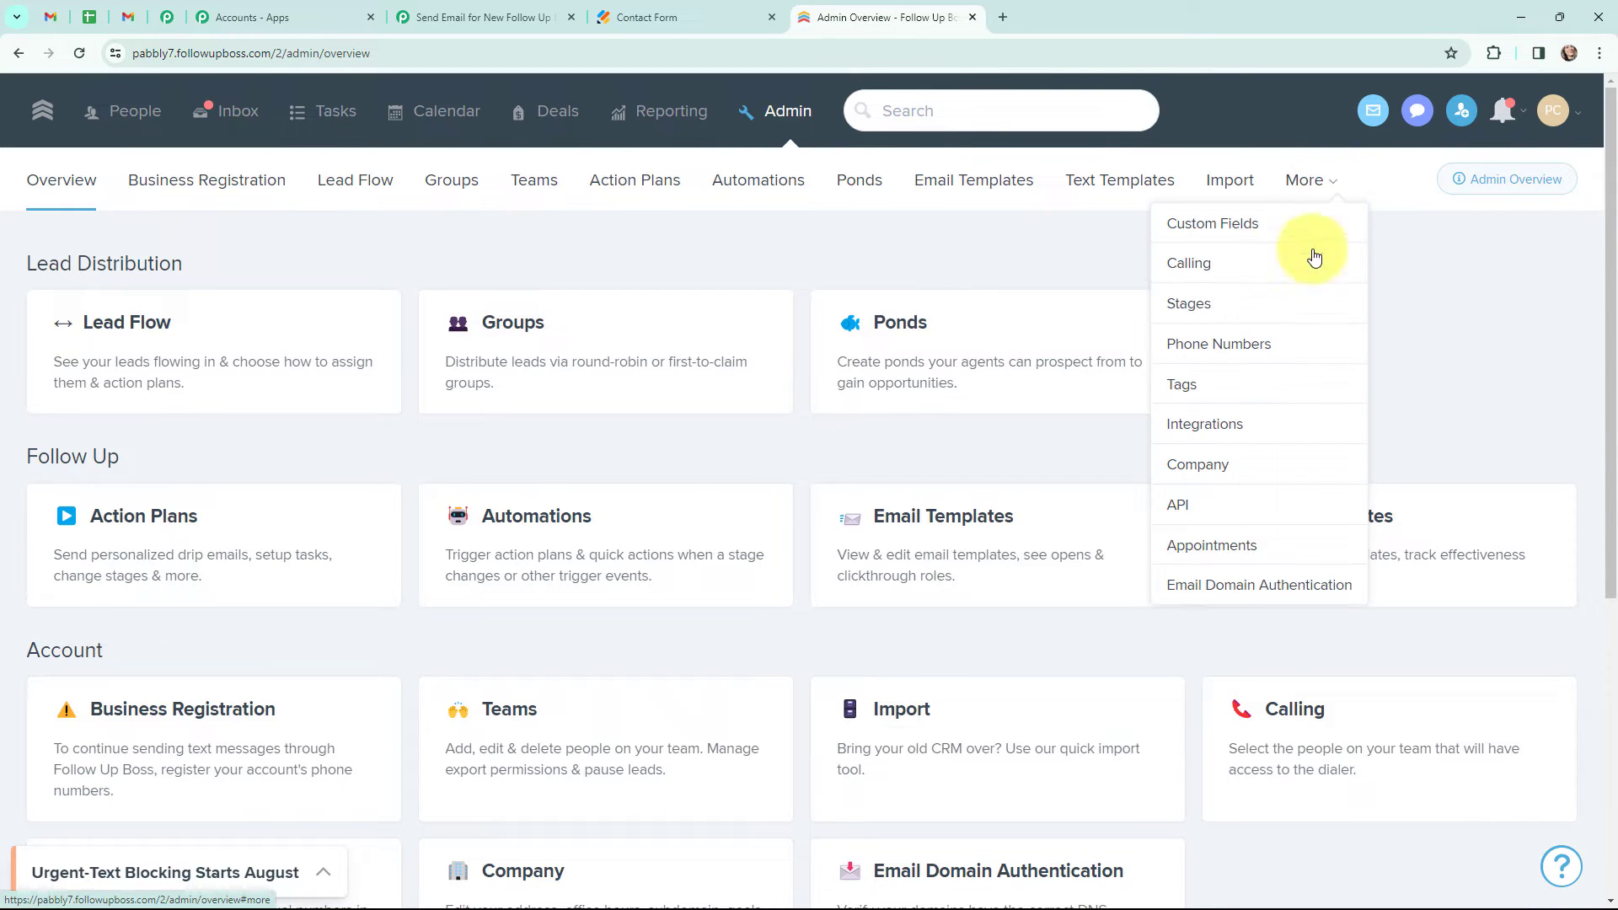
click(1178, 507)
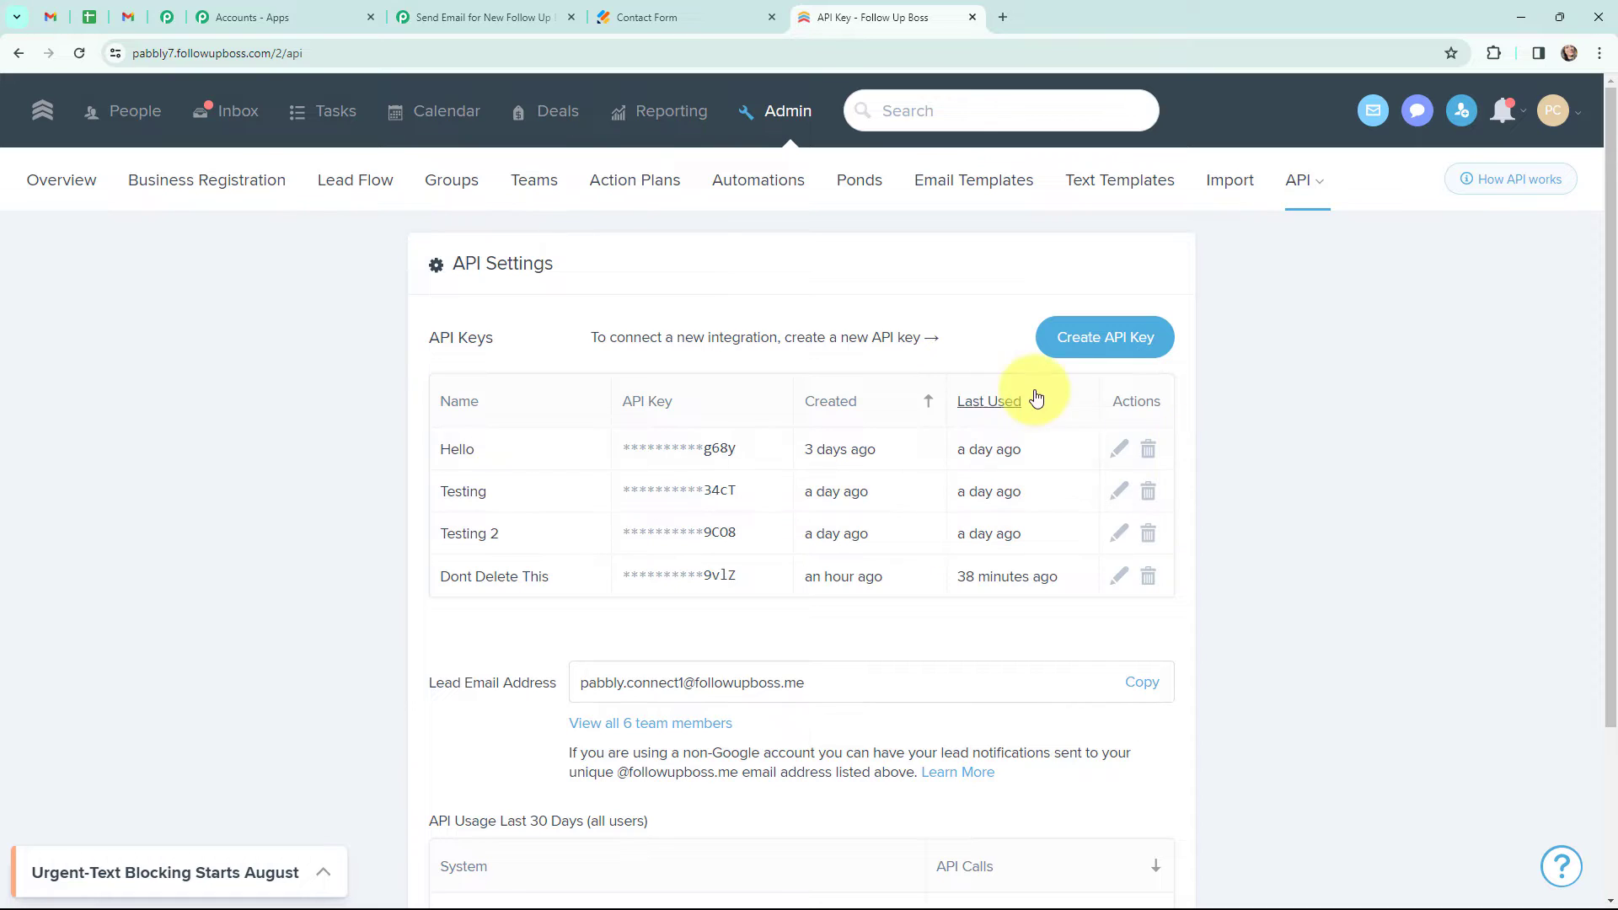
click(1088, 339)
text(latest)
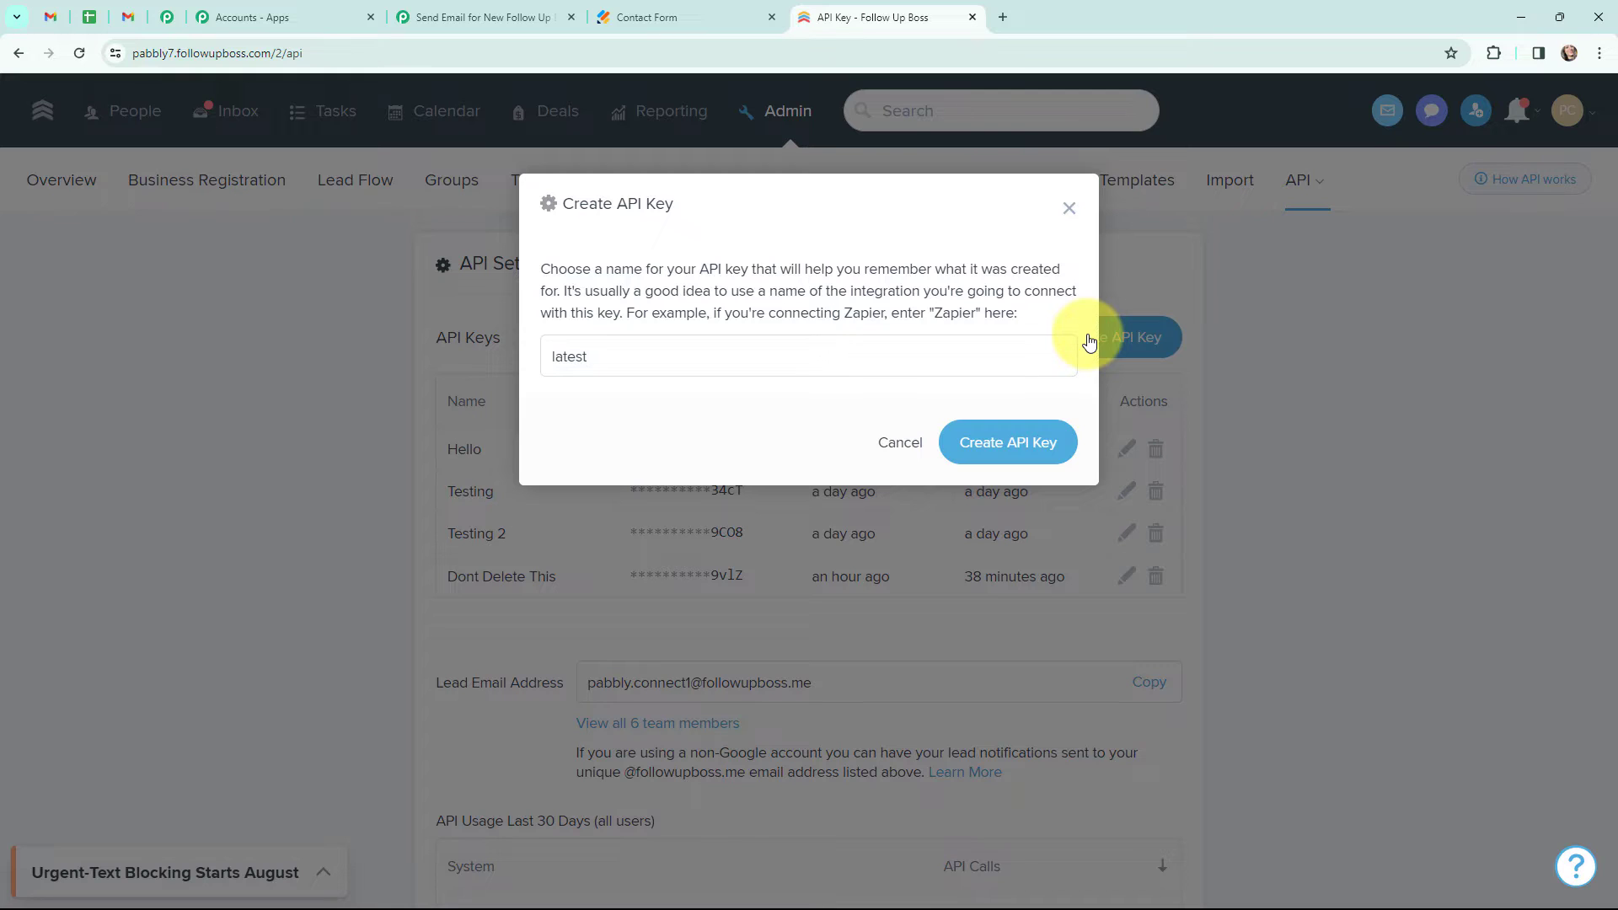
click(1024, 458)
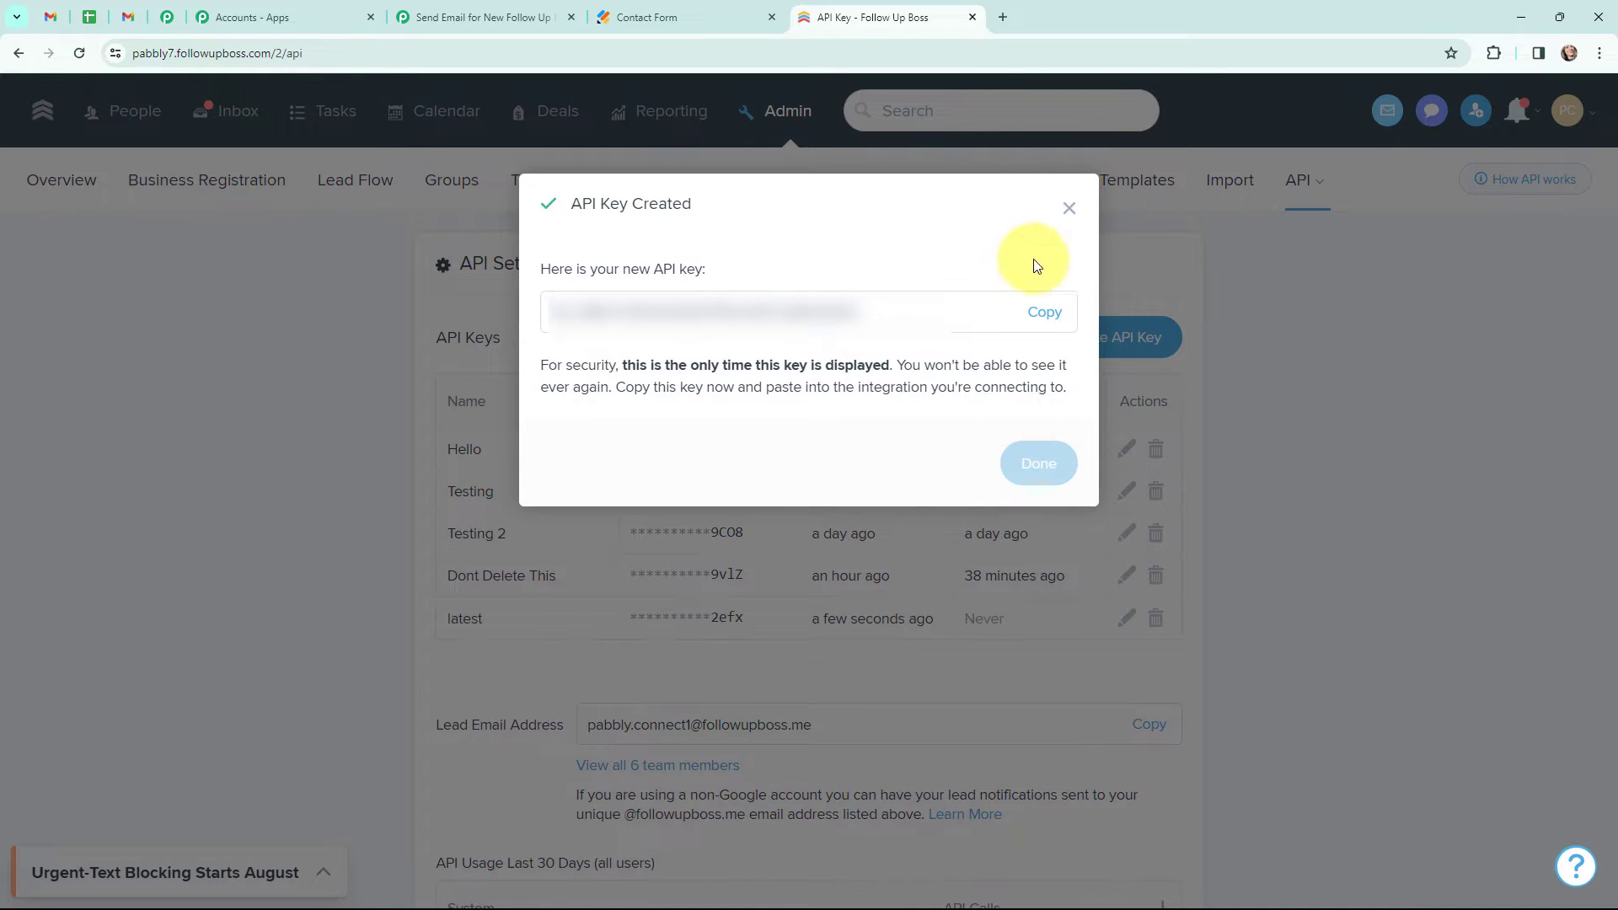
click(1053, 315)
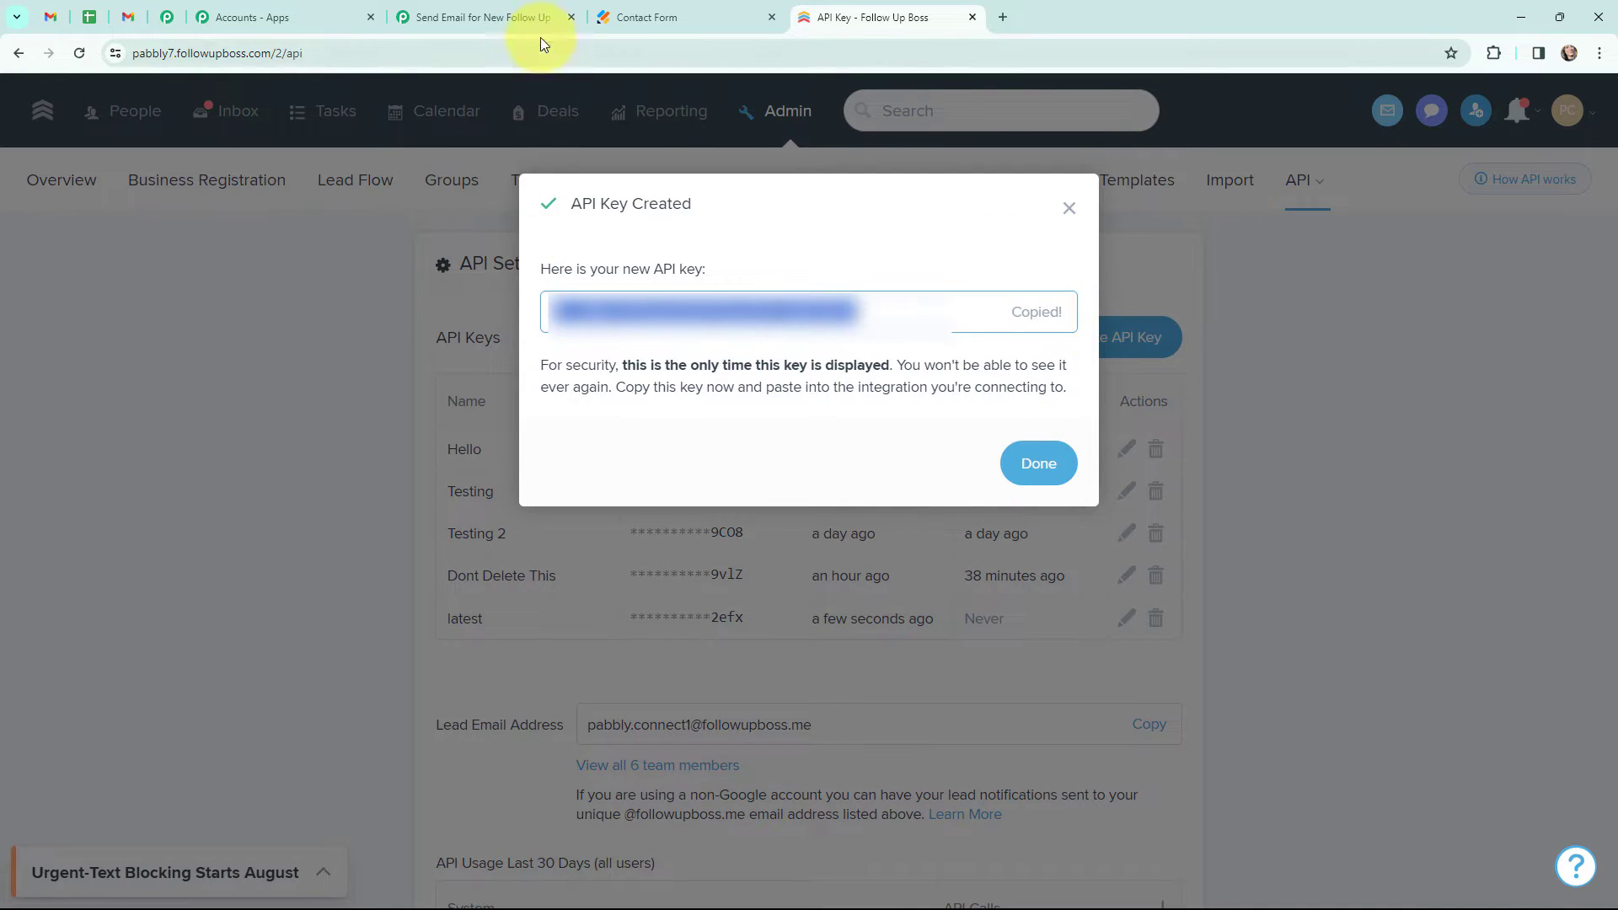
- Paste the copied API key into the Follow Up Boss connection's API Key field and save the connection
click(505, 16)
click(845, 539)
key(ctrl+v)
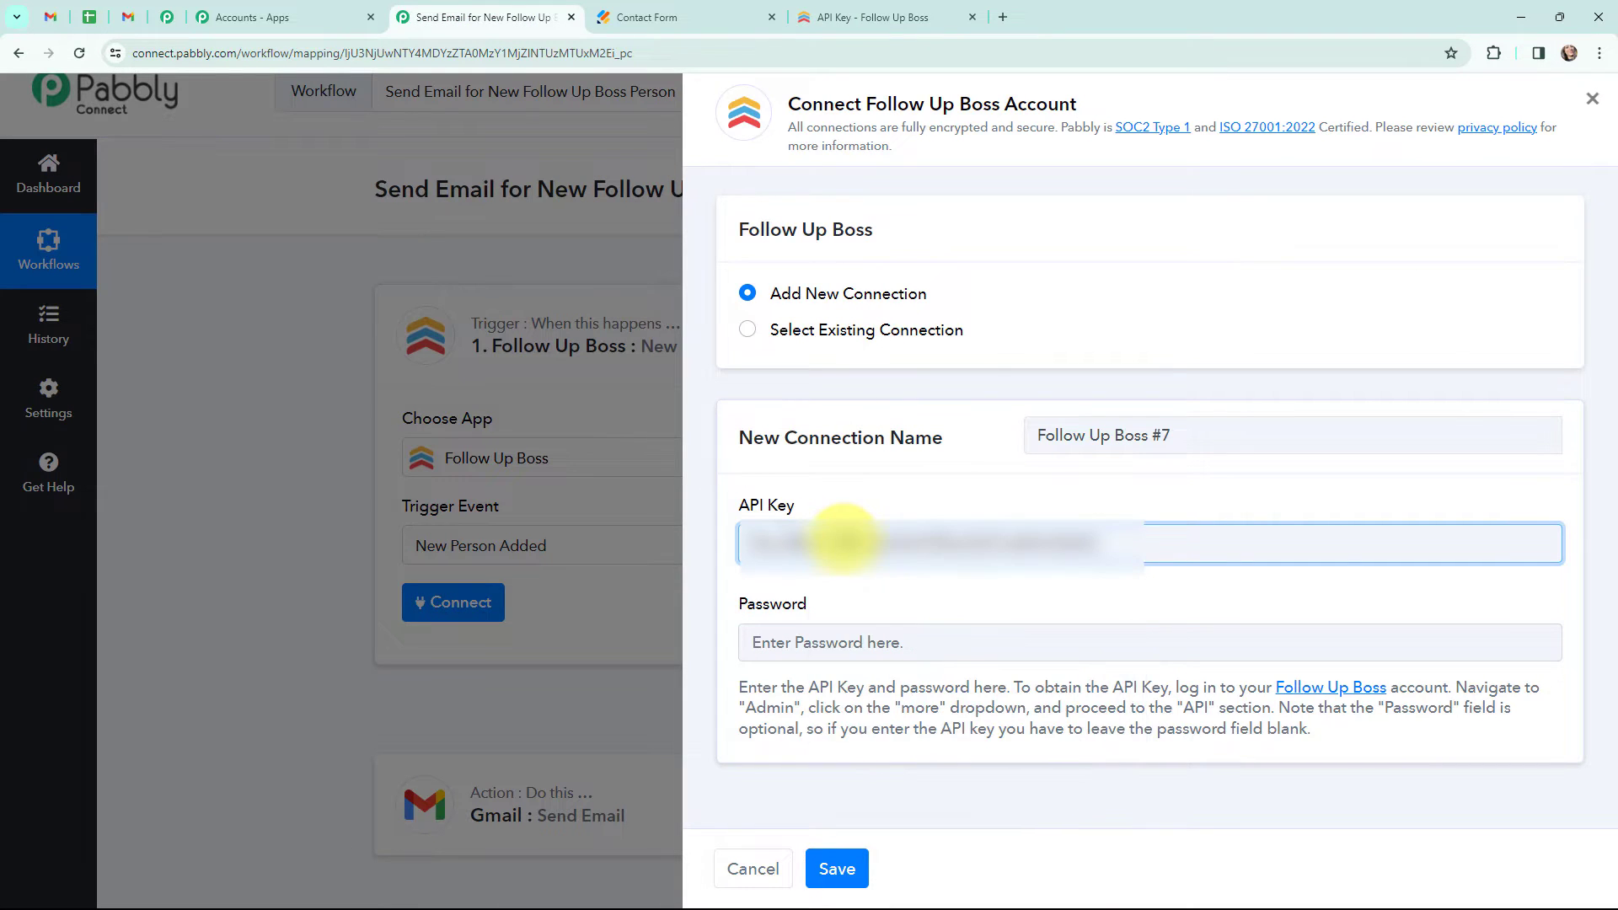
click(834, 865)
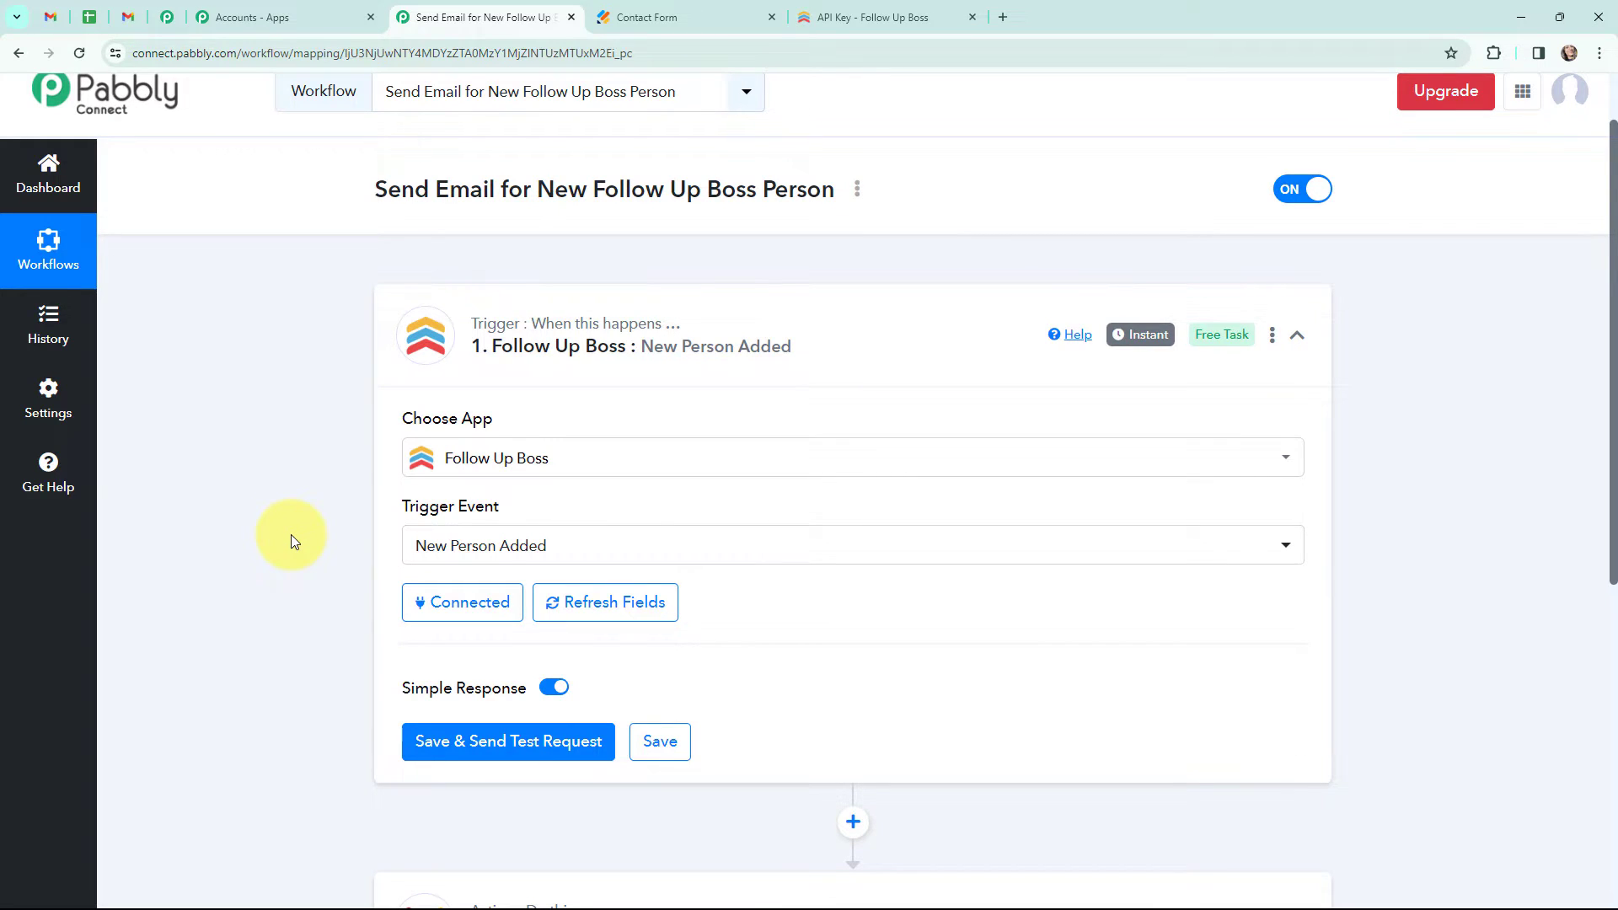
- Save the trigger and send a test request, then switch to the contact form tab to submit a test person
scroll(290, 534, down, 2)
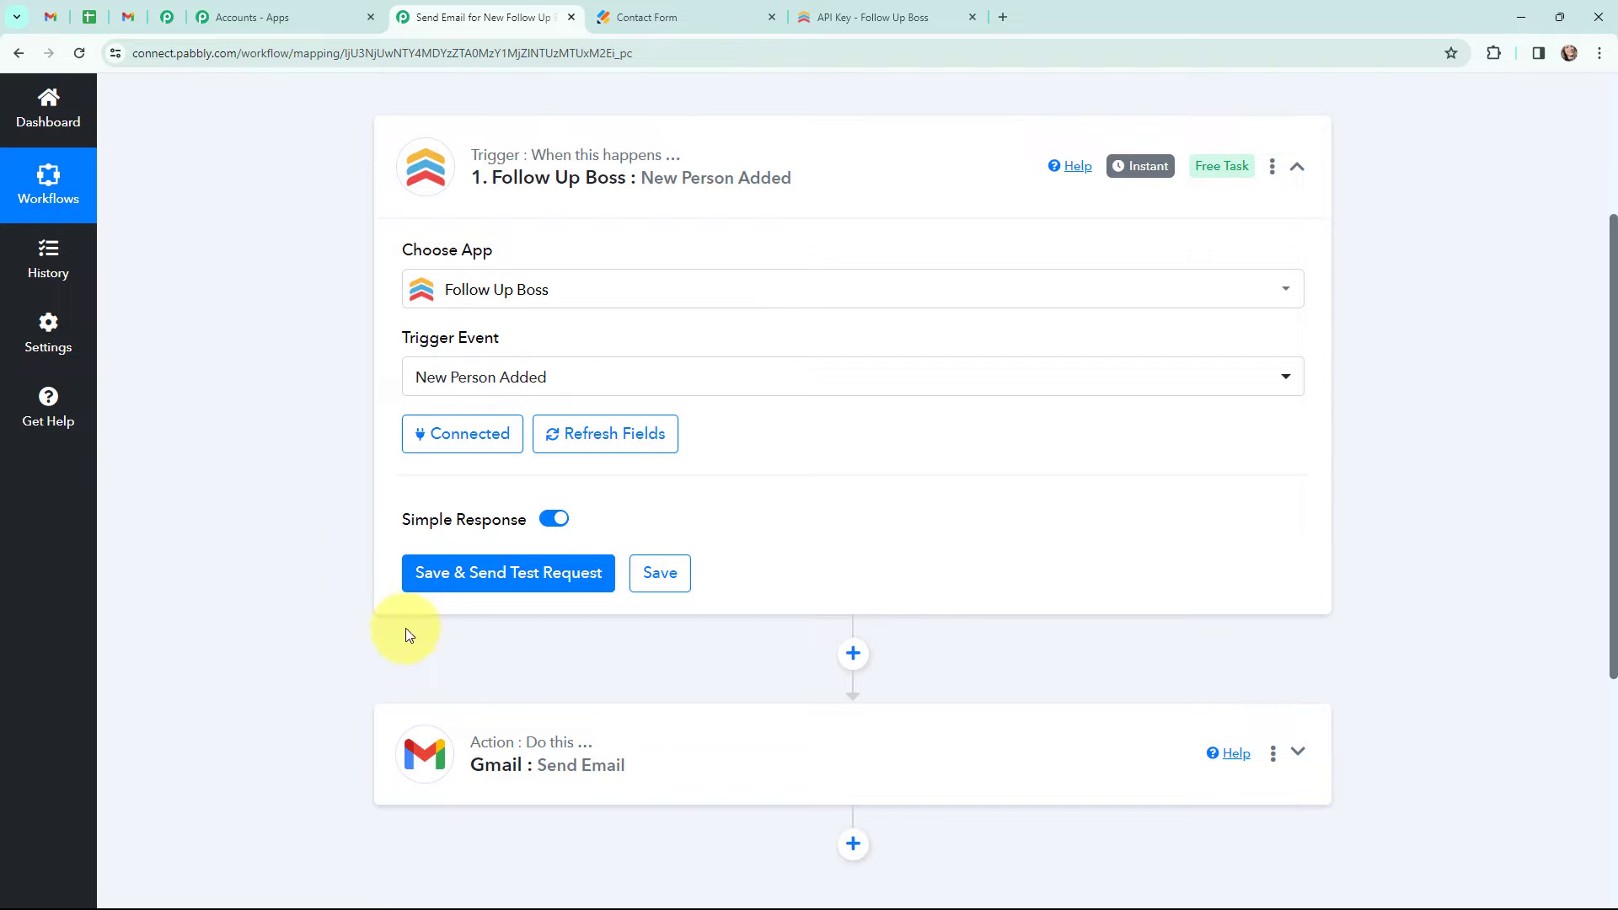
click(498, 578)
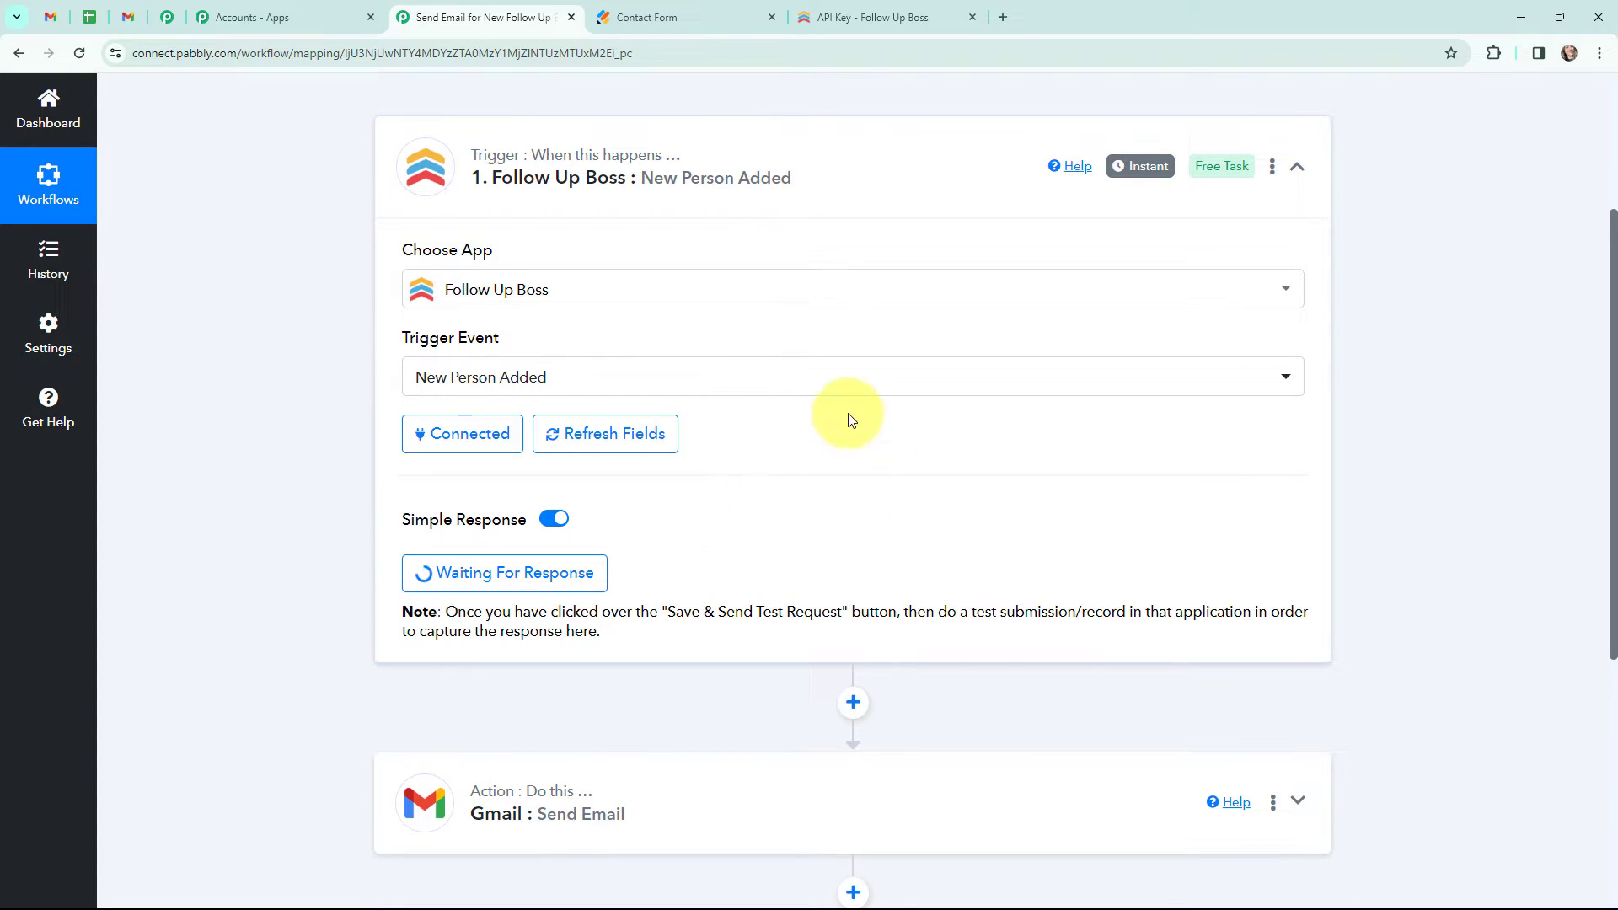
click(655, 17)
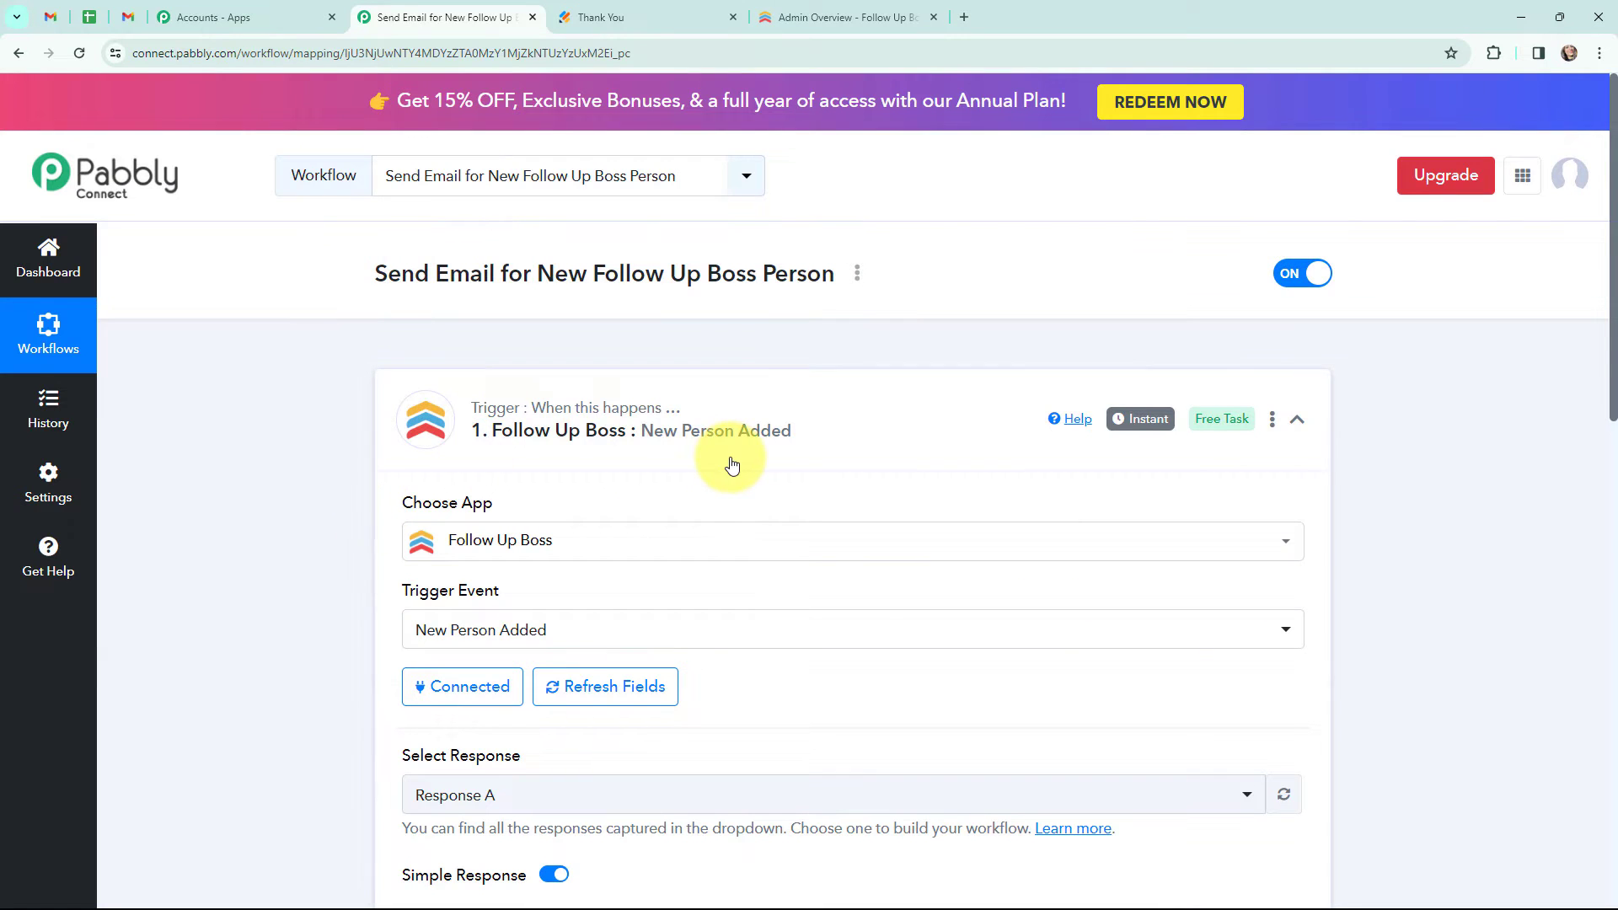
- Examine the response values captured by the New Person Added trigger
scroll(725, 459, down, 4)
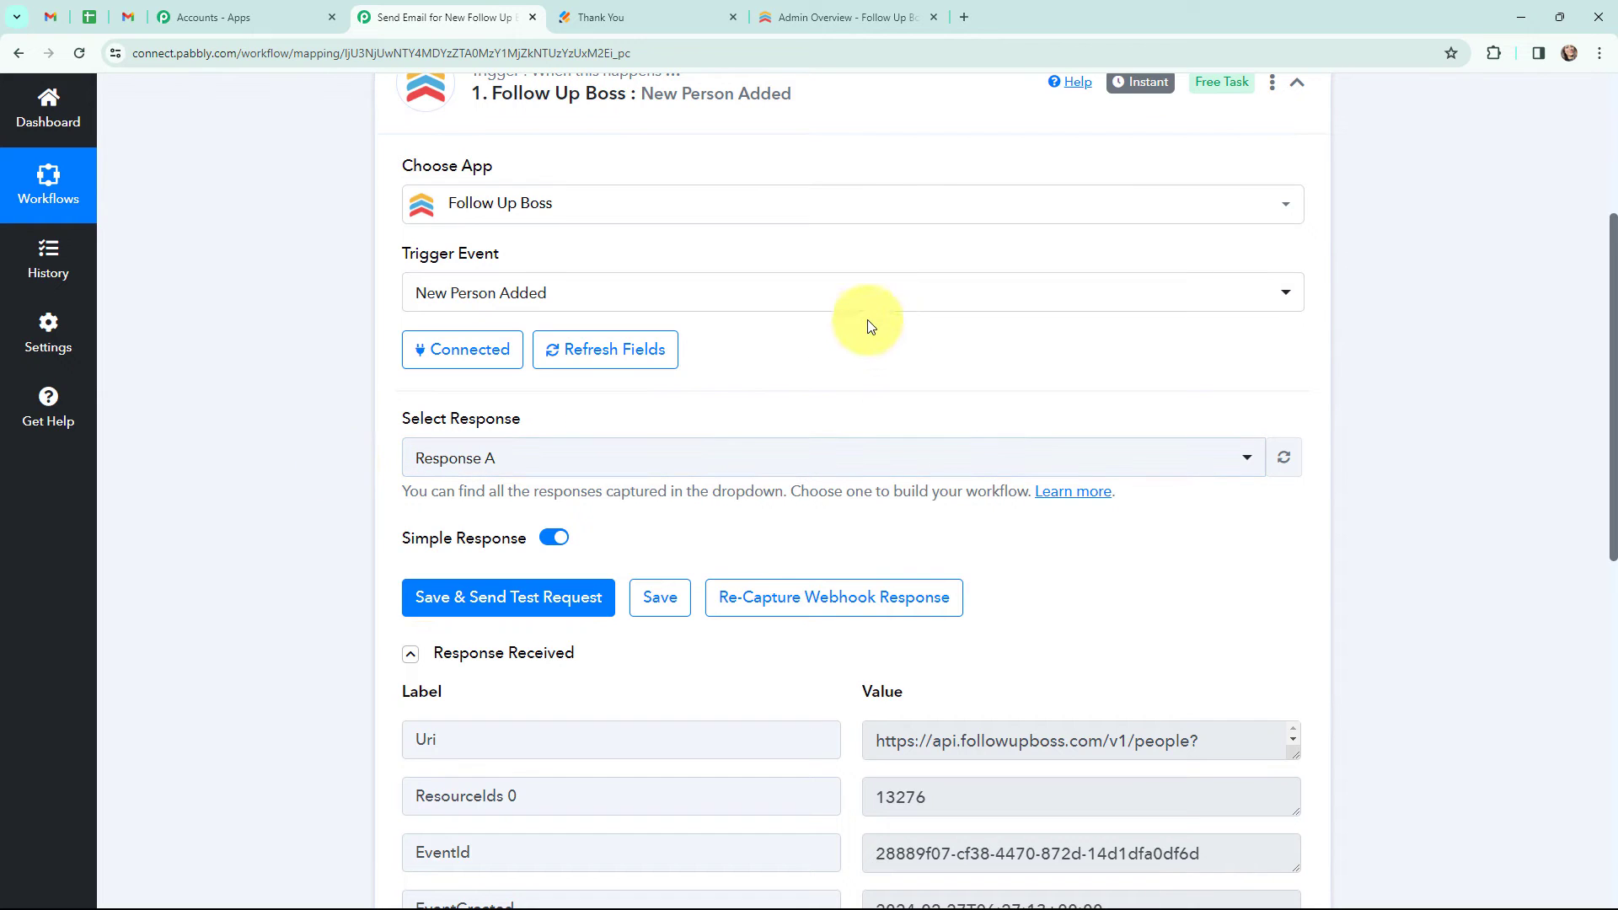
scroll(867, 324, down, 3)
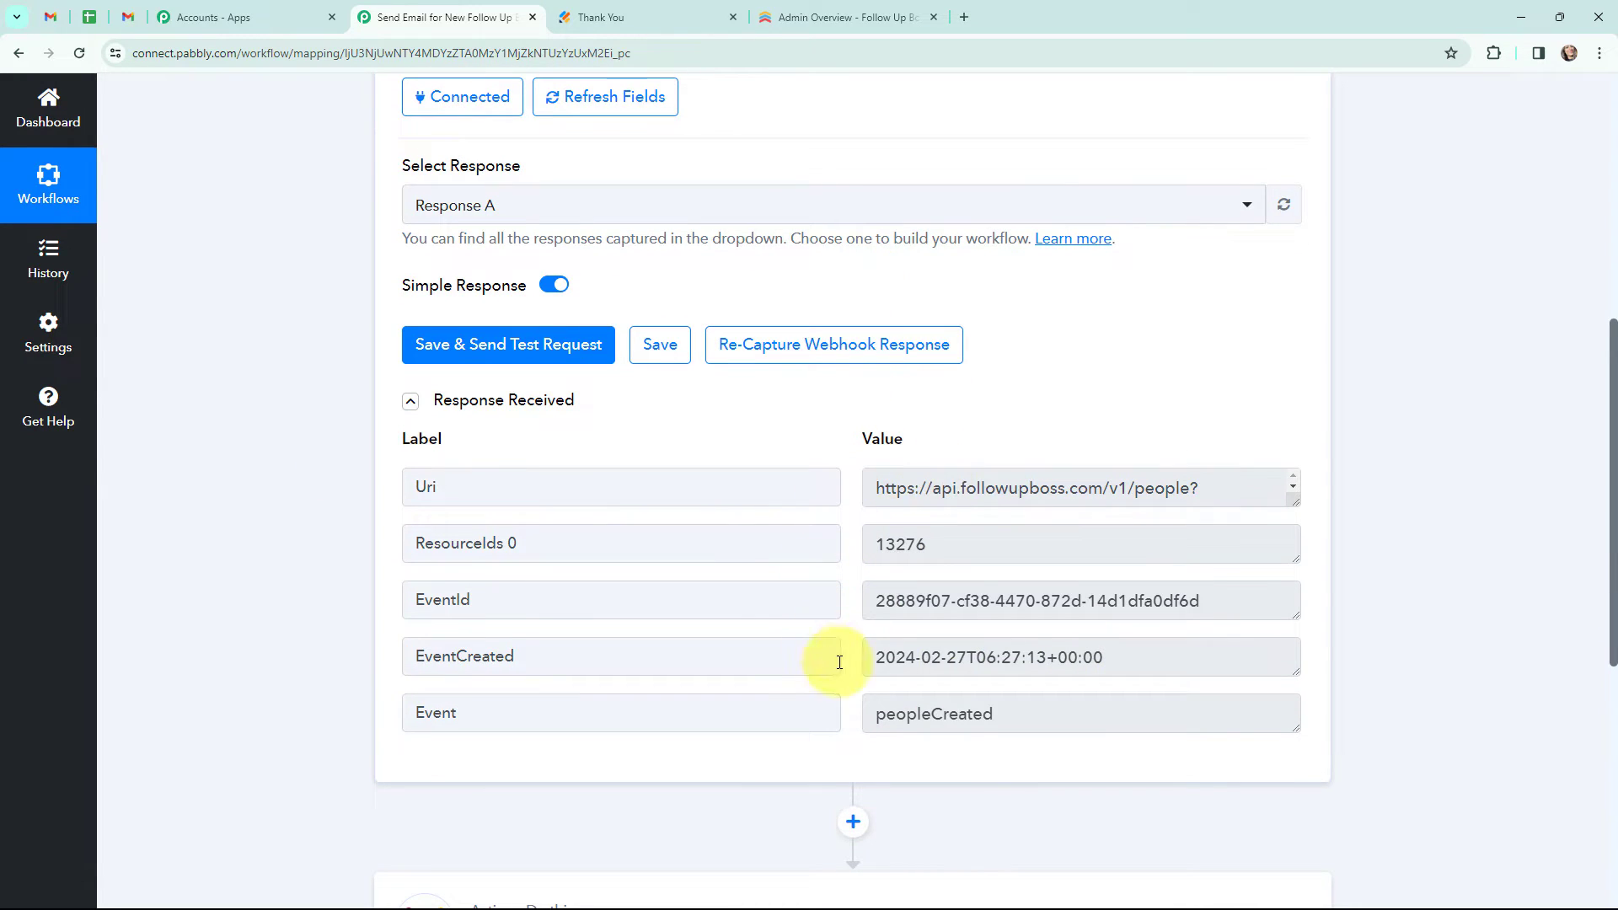
drag(874, 714, 1003, 714)
click(1005, 714)
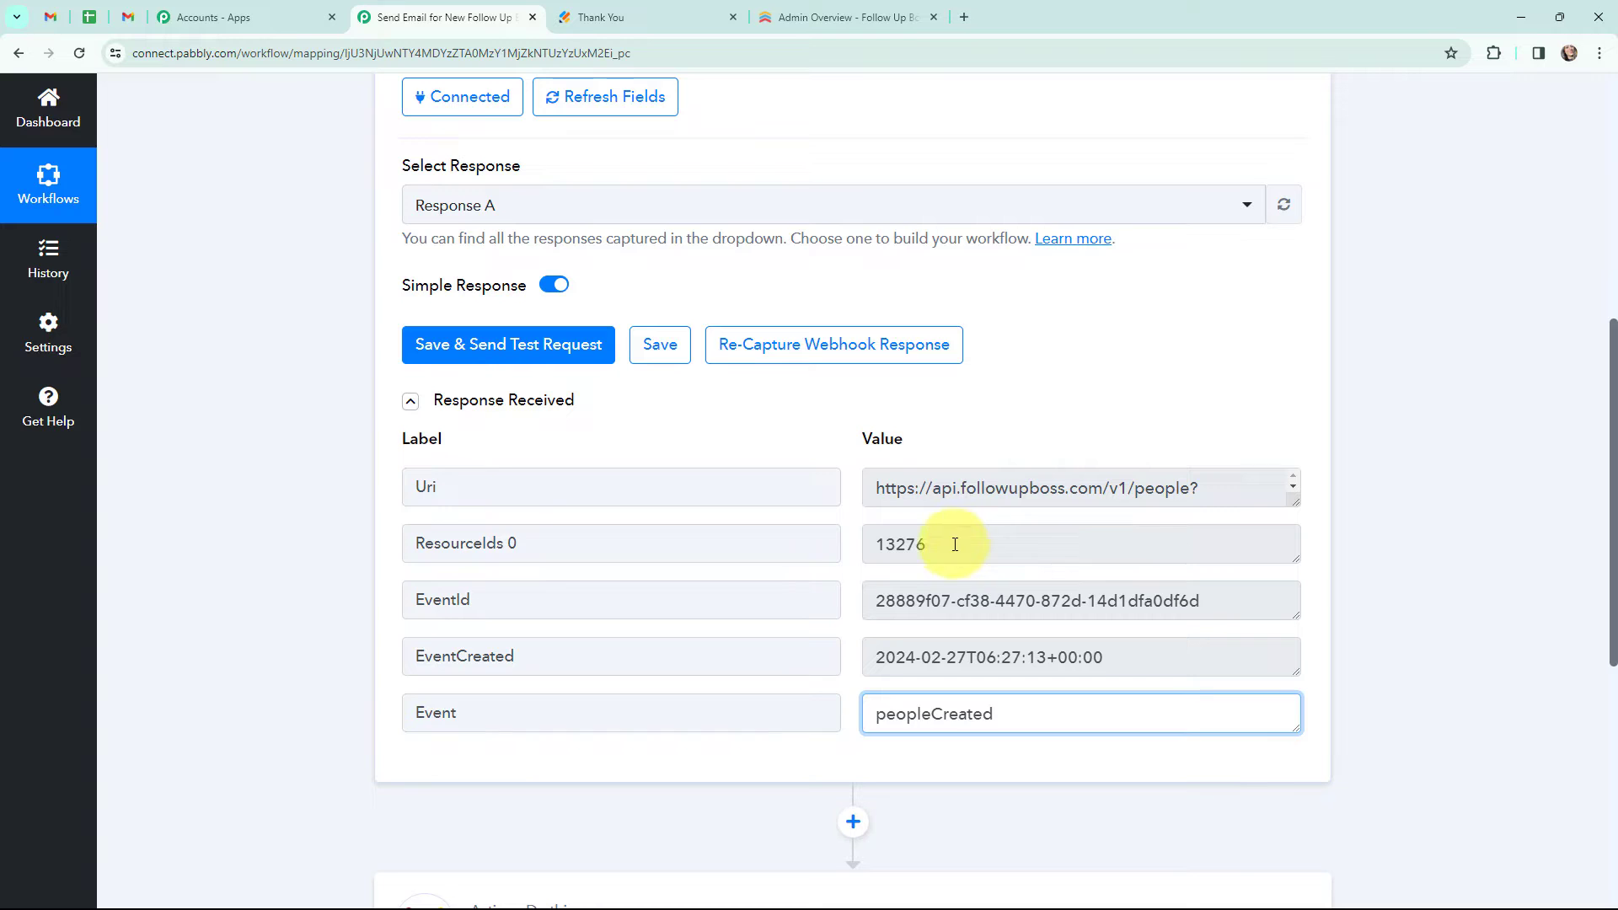
double_click(857, 549)
click(1365, 545)
scroll(1365, 544, down, 3)
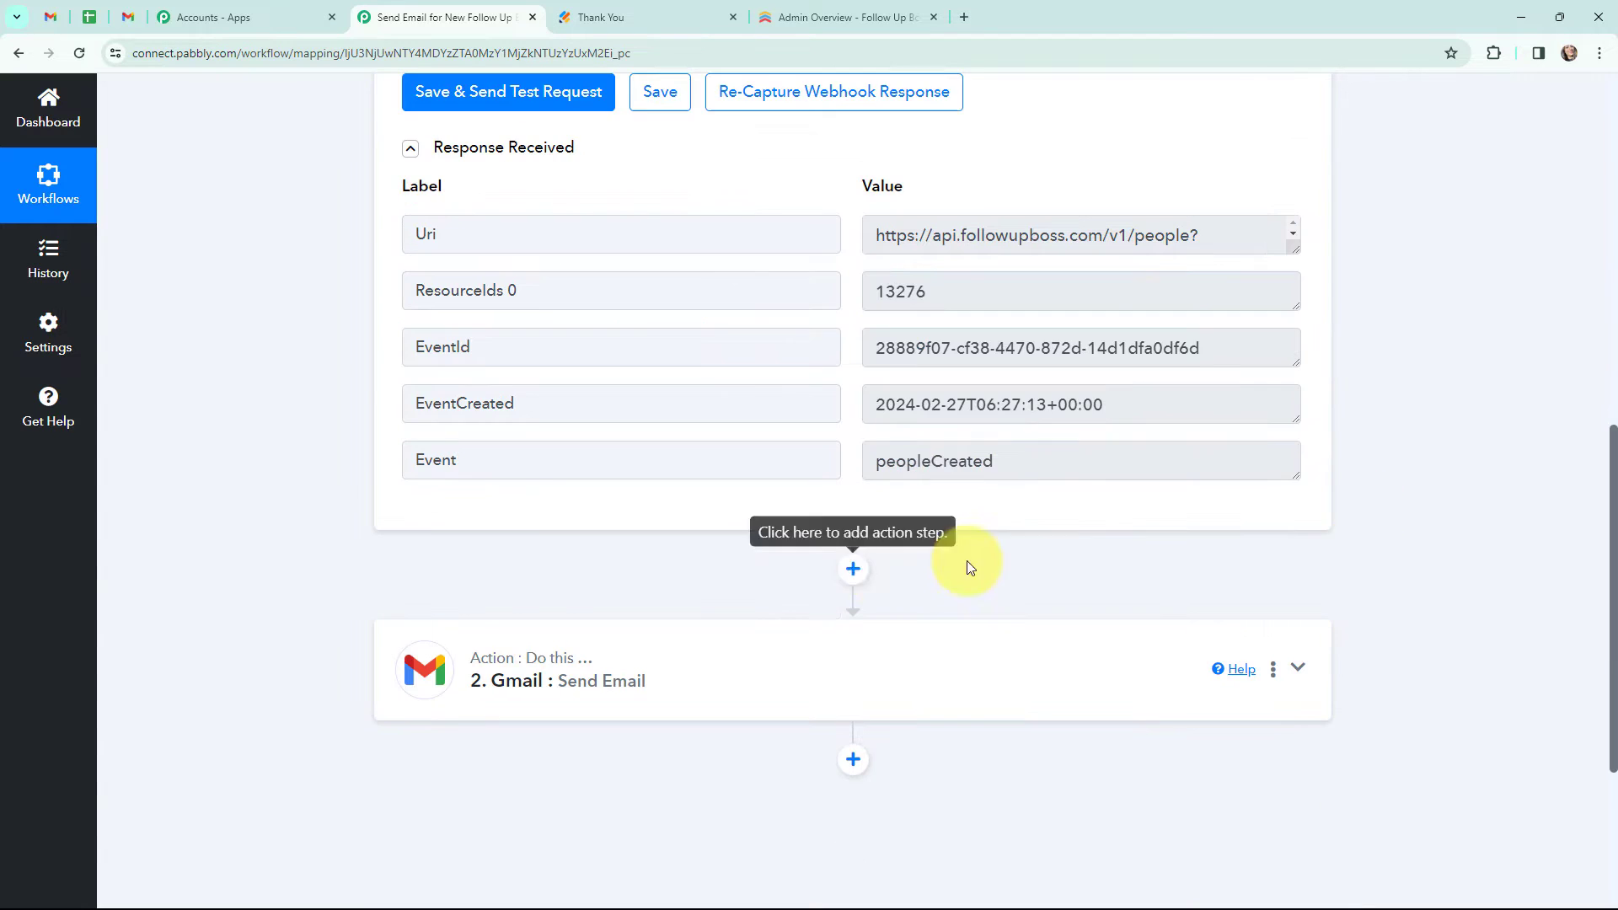
- Insert a Follow Up Boss Get a Person action step before the Gmail step, using the existing Follow Up Boss connection
click(854, 569)
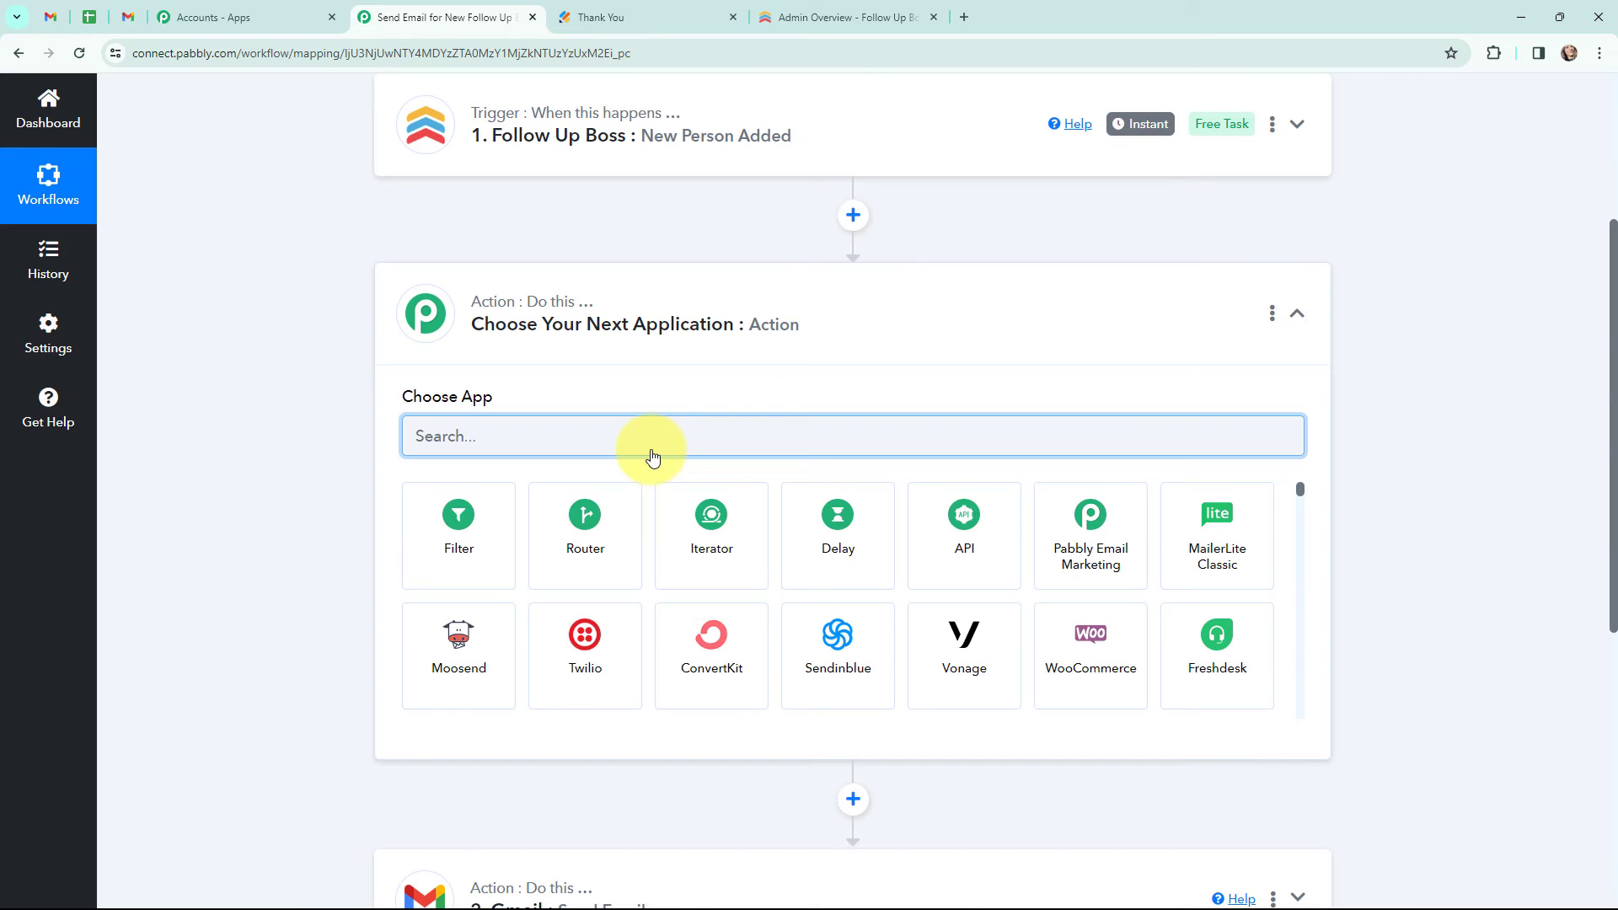
text(follo)
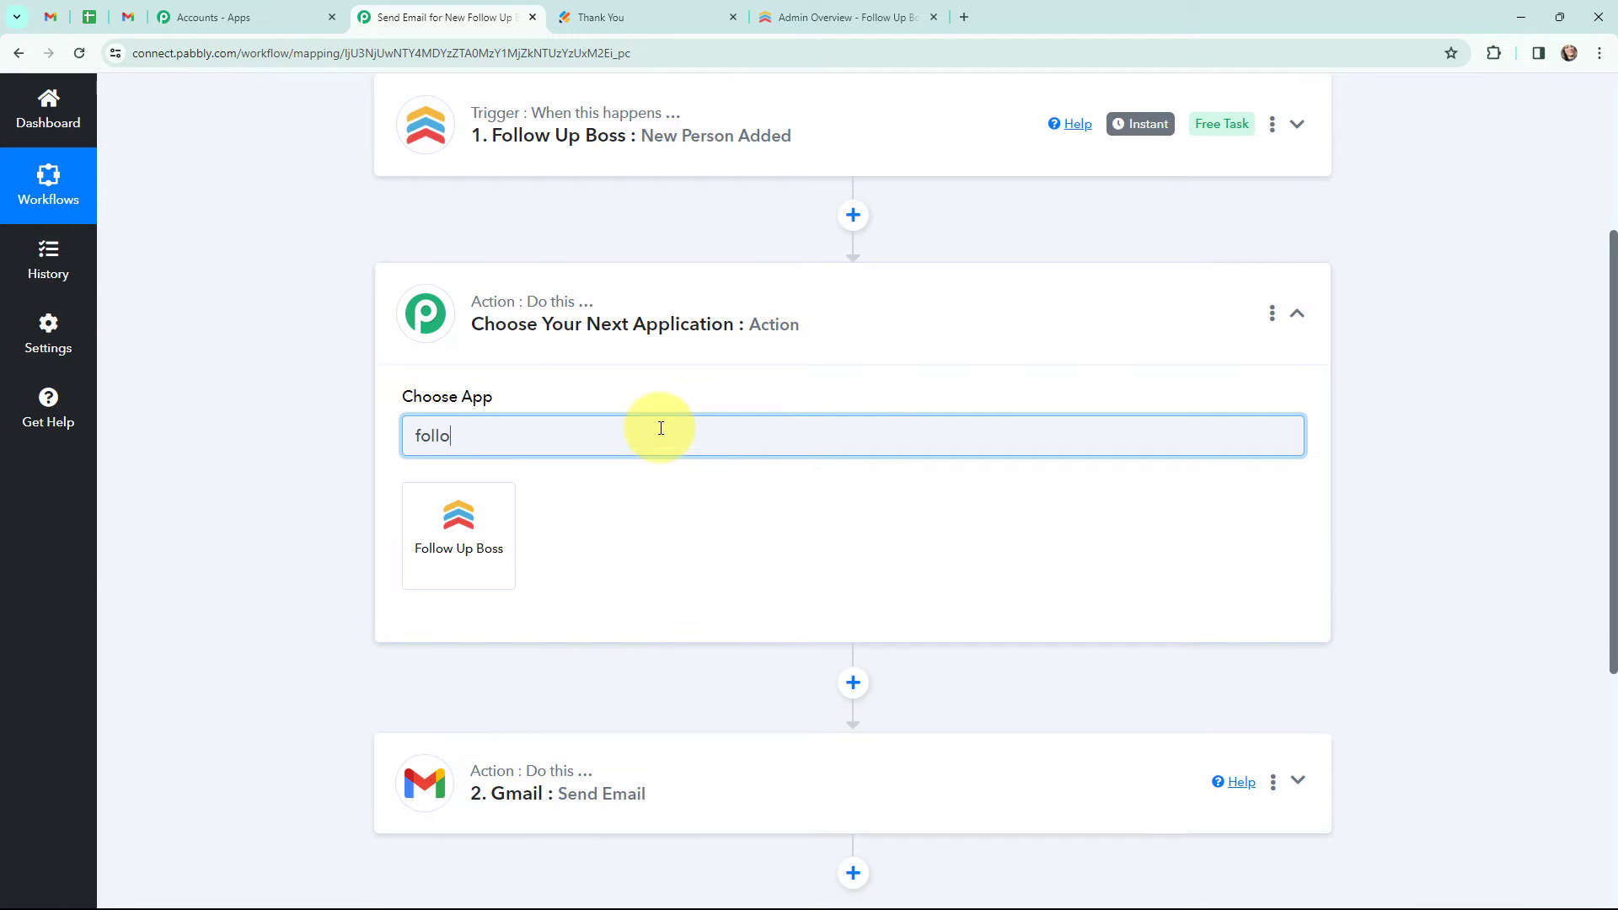
click(472, 512)
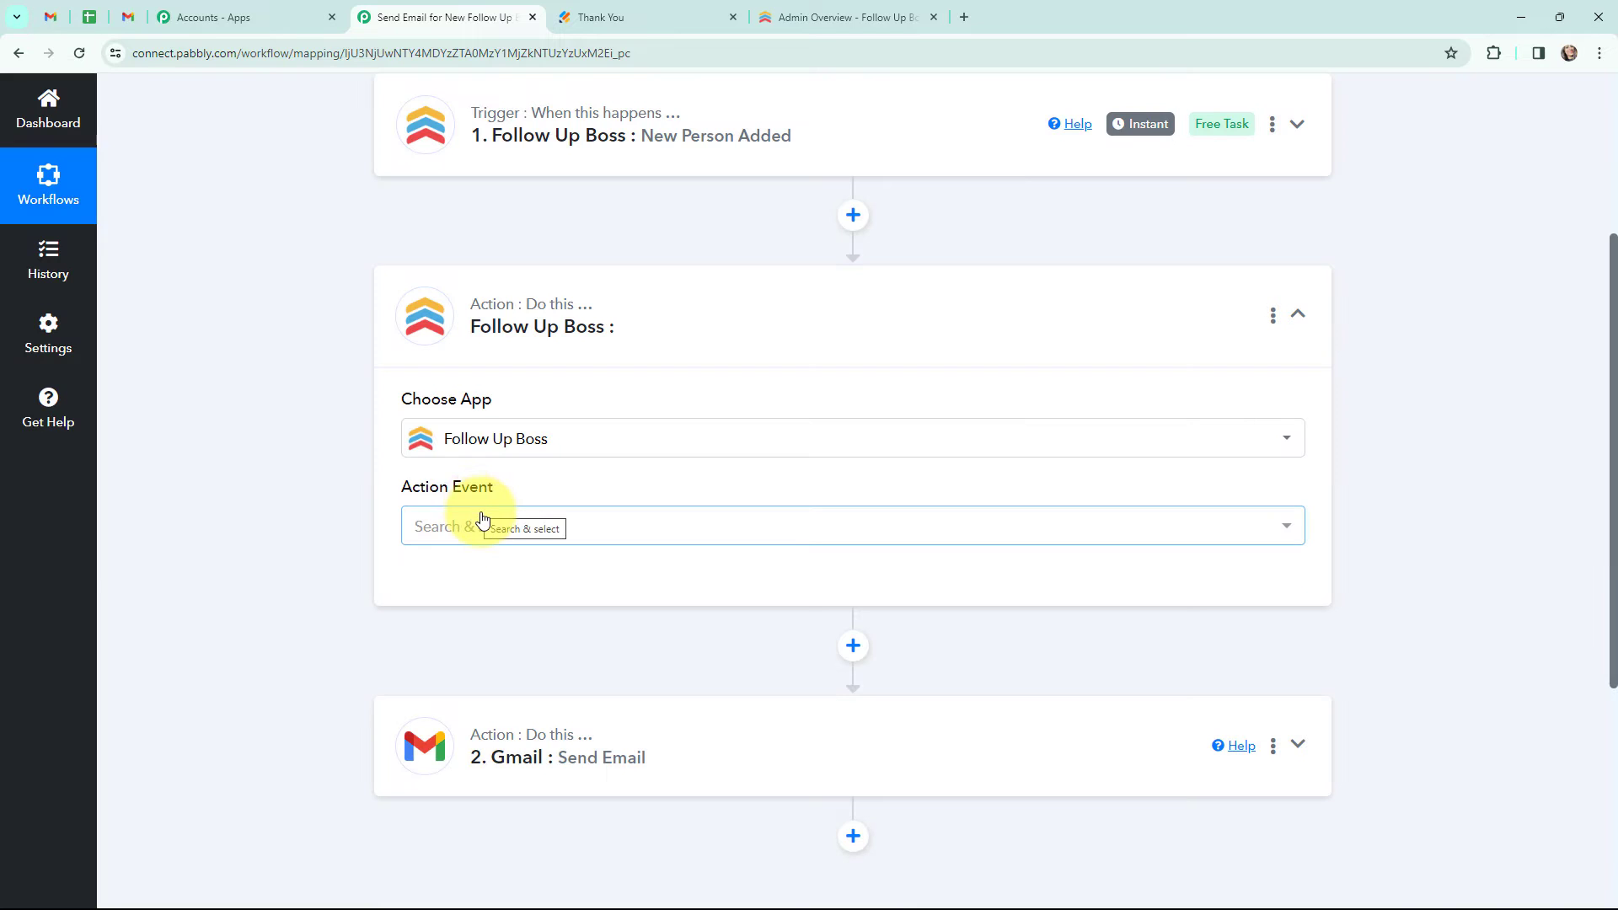
click(483, 519)
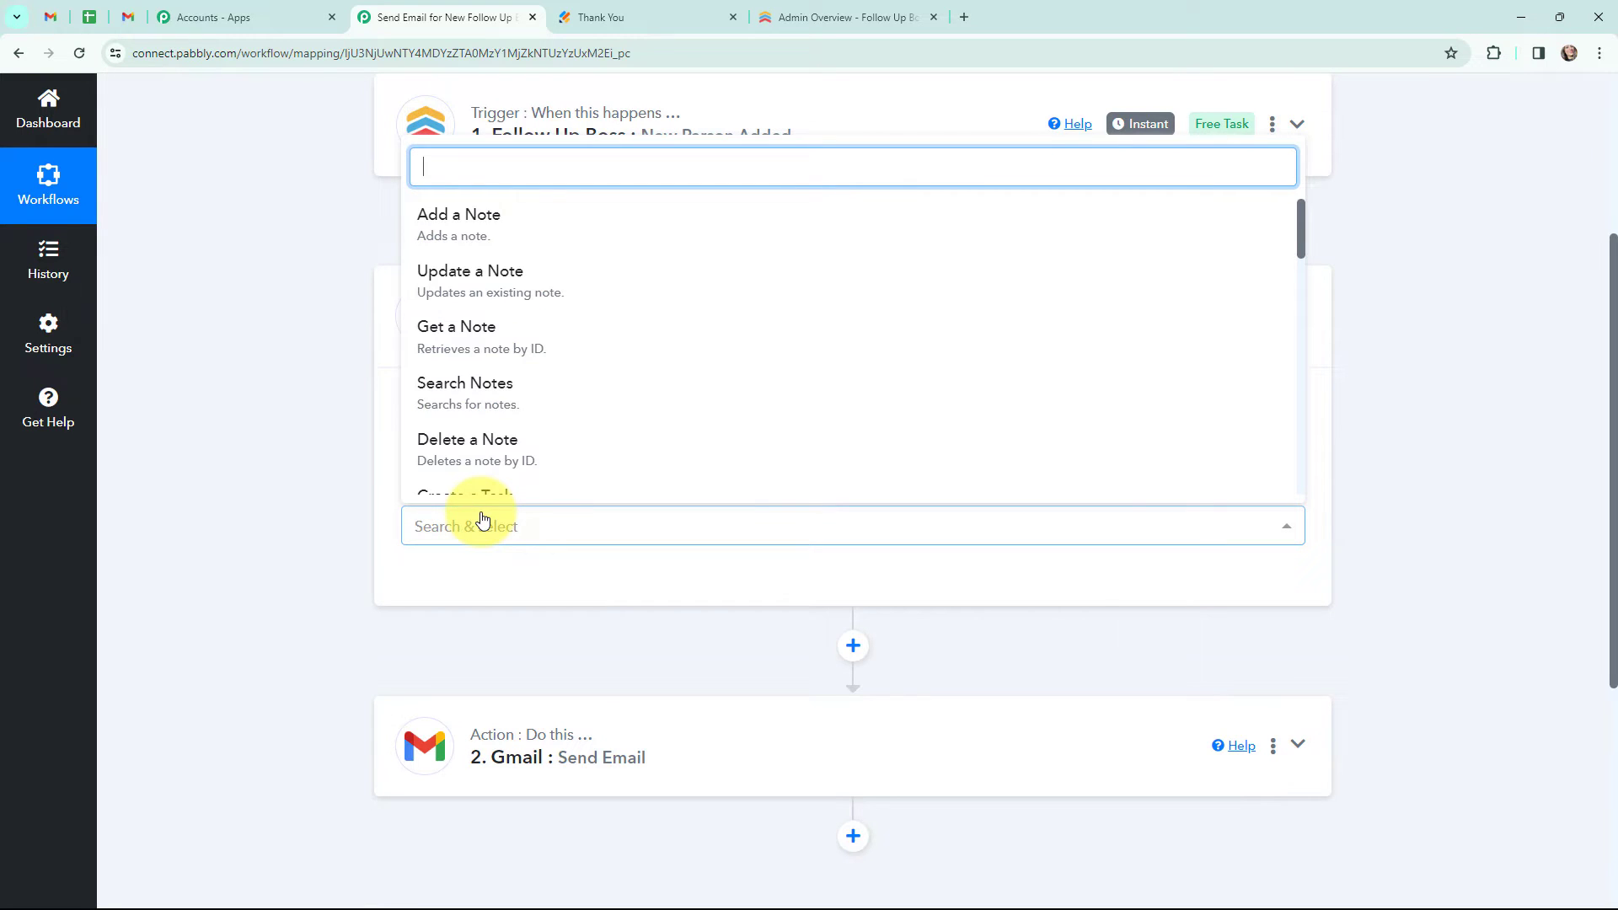
text(get)
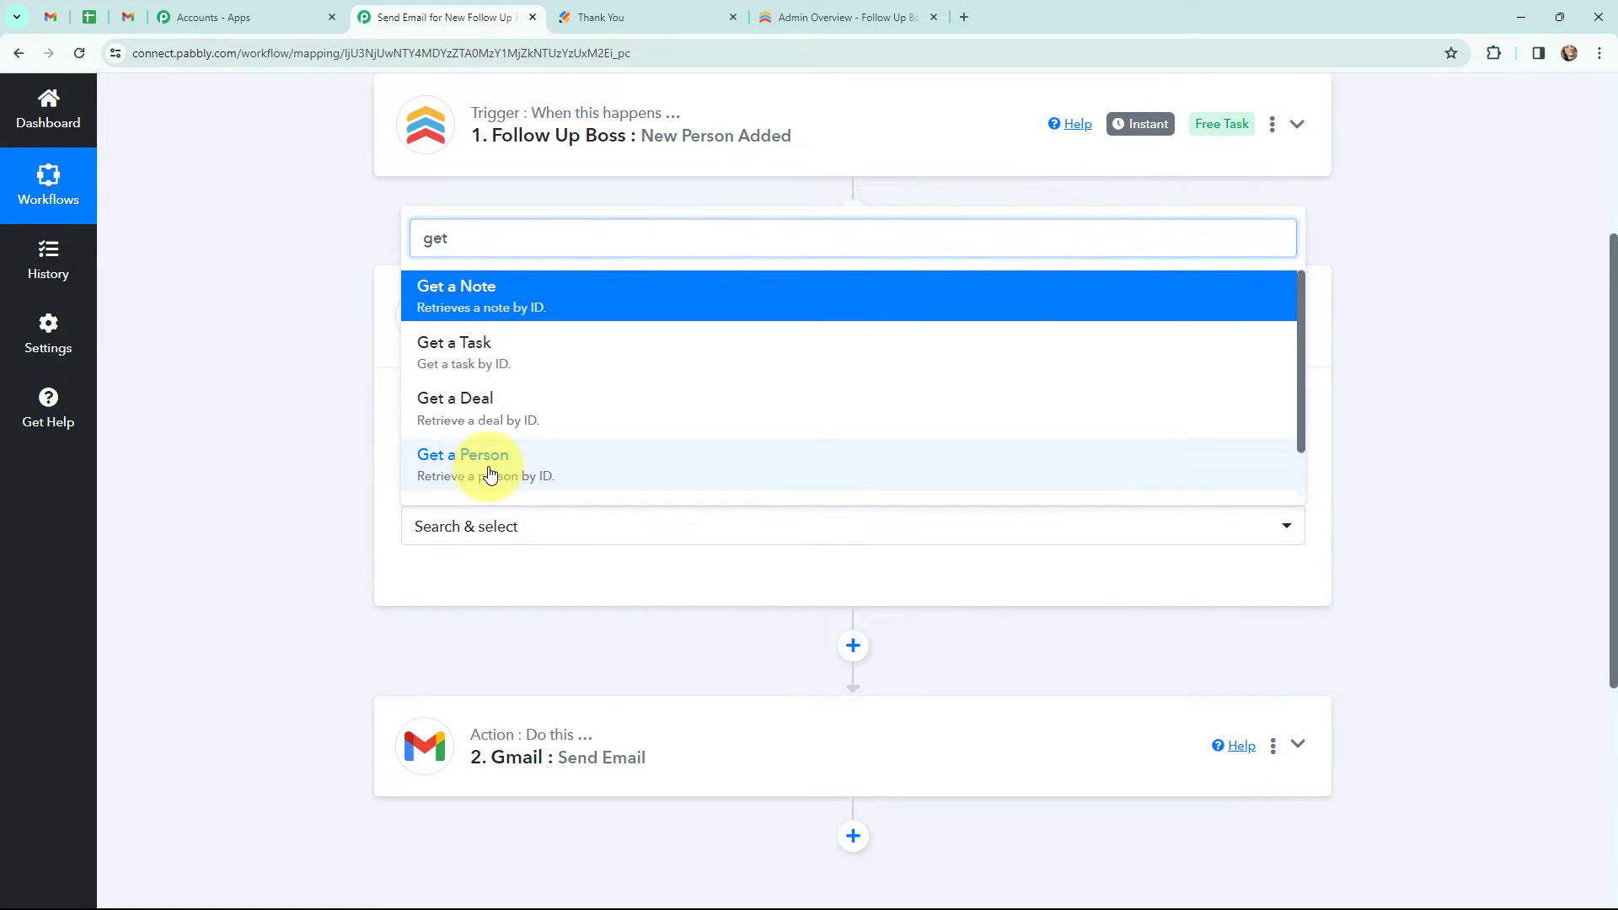
click(487, 469)
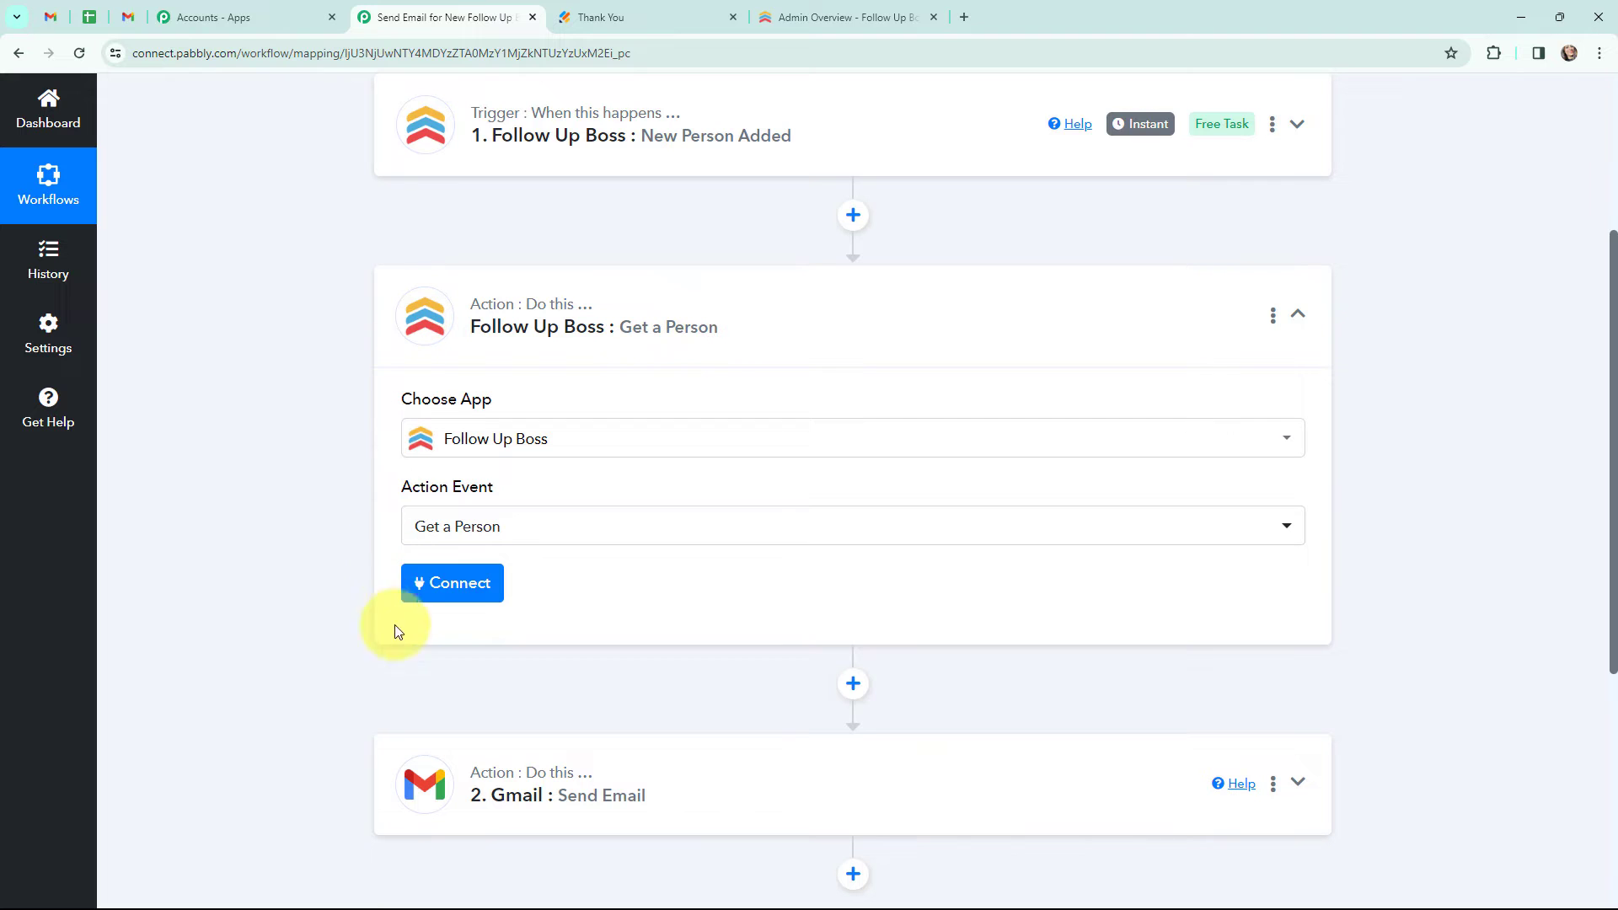
click(444, 595)
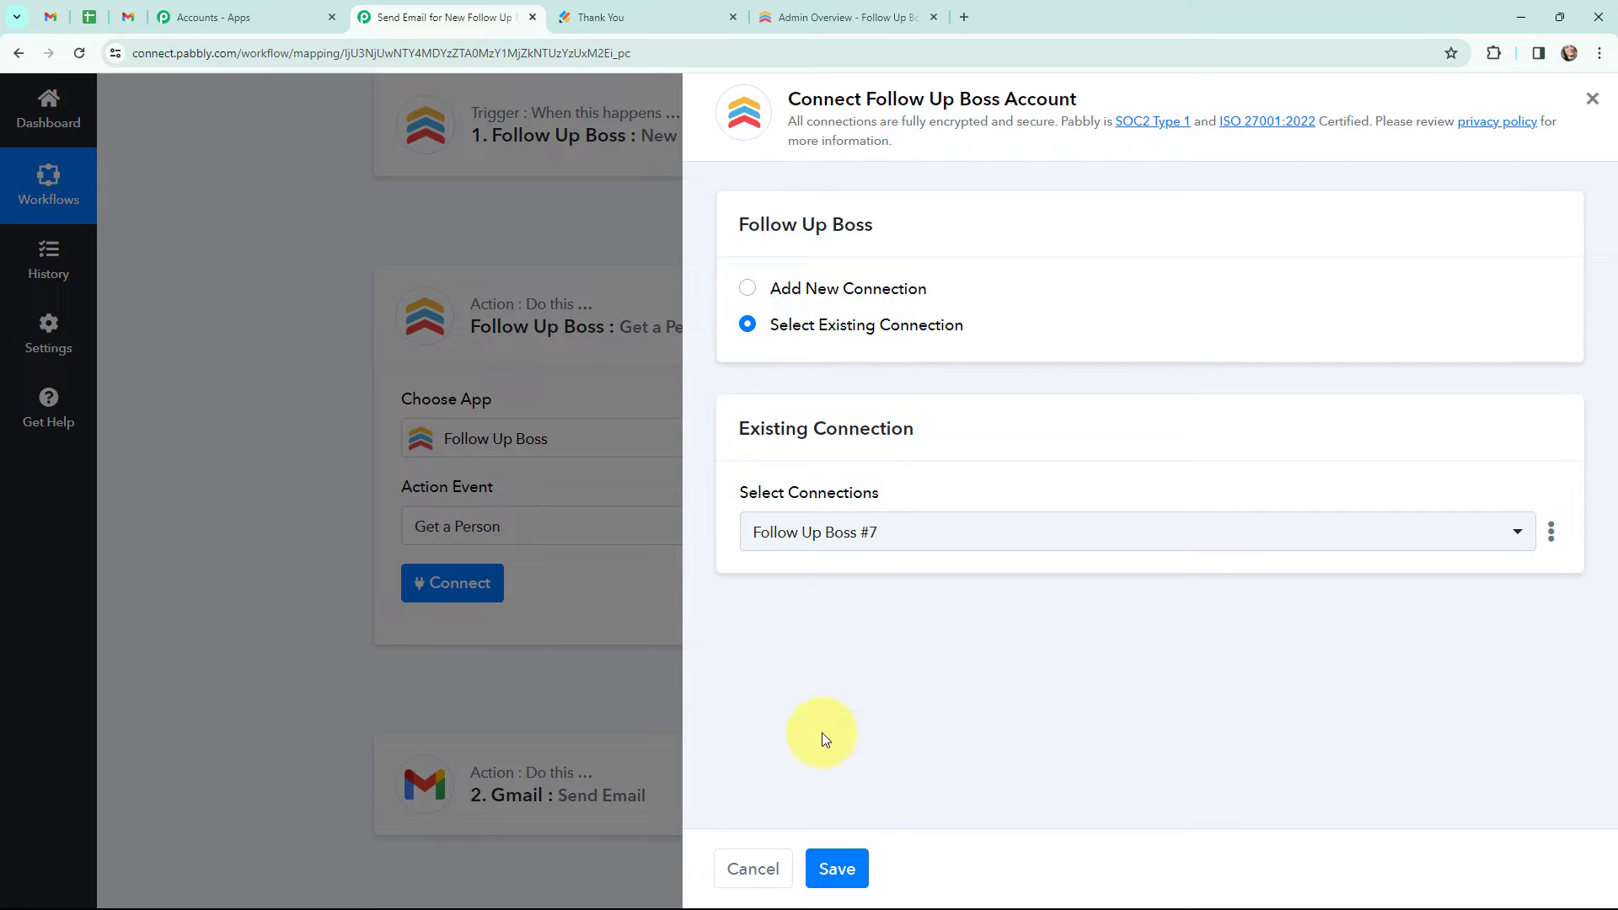
click(837, 866)
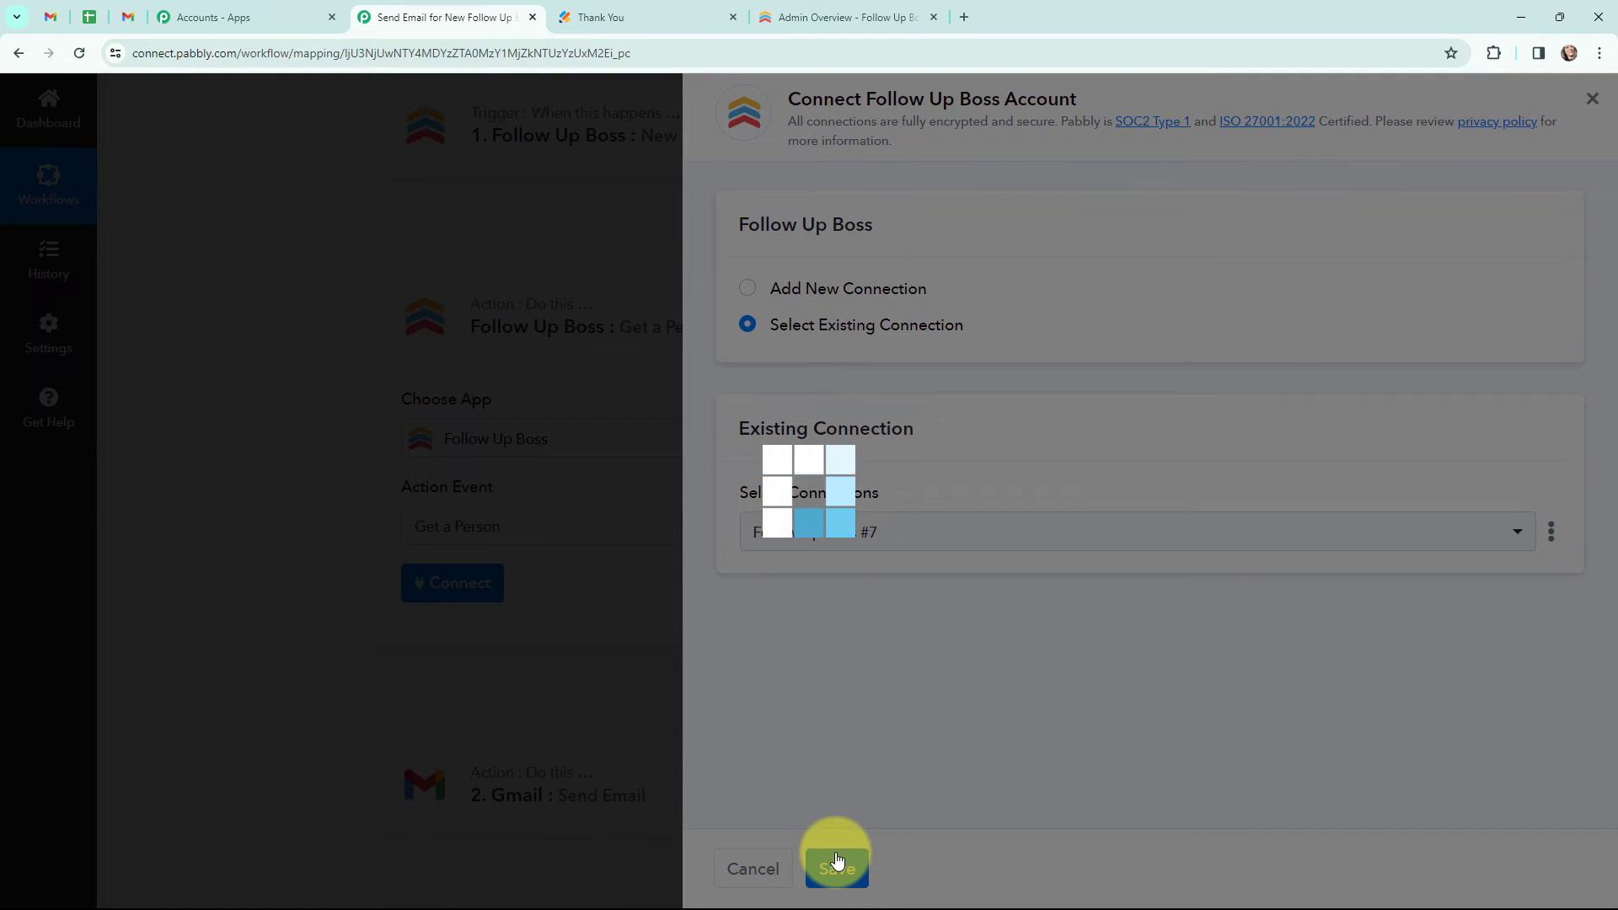
- Switch Person ID to mapping, map the trigger's ResourceIds 0 into it, and save and send a test request
scroll(818, 657, down, 1)
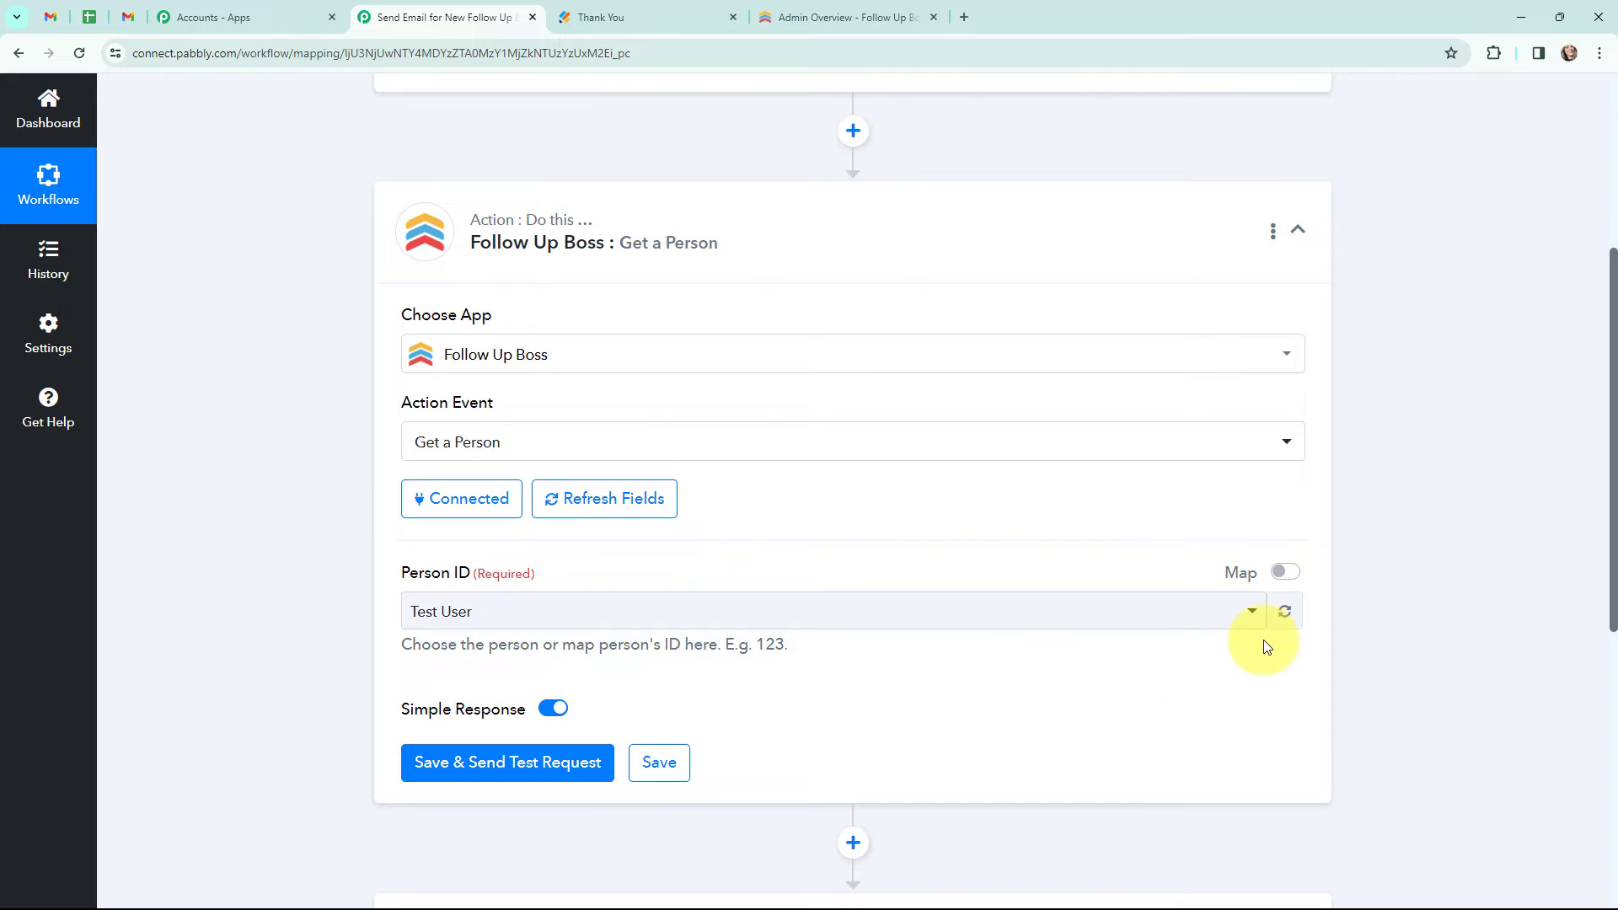
click(1284, 577)
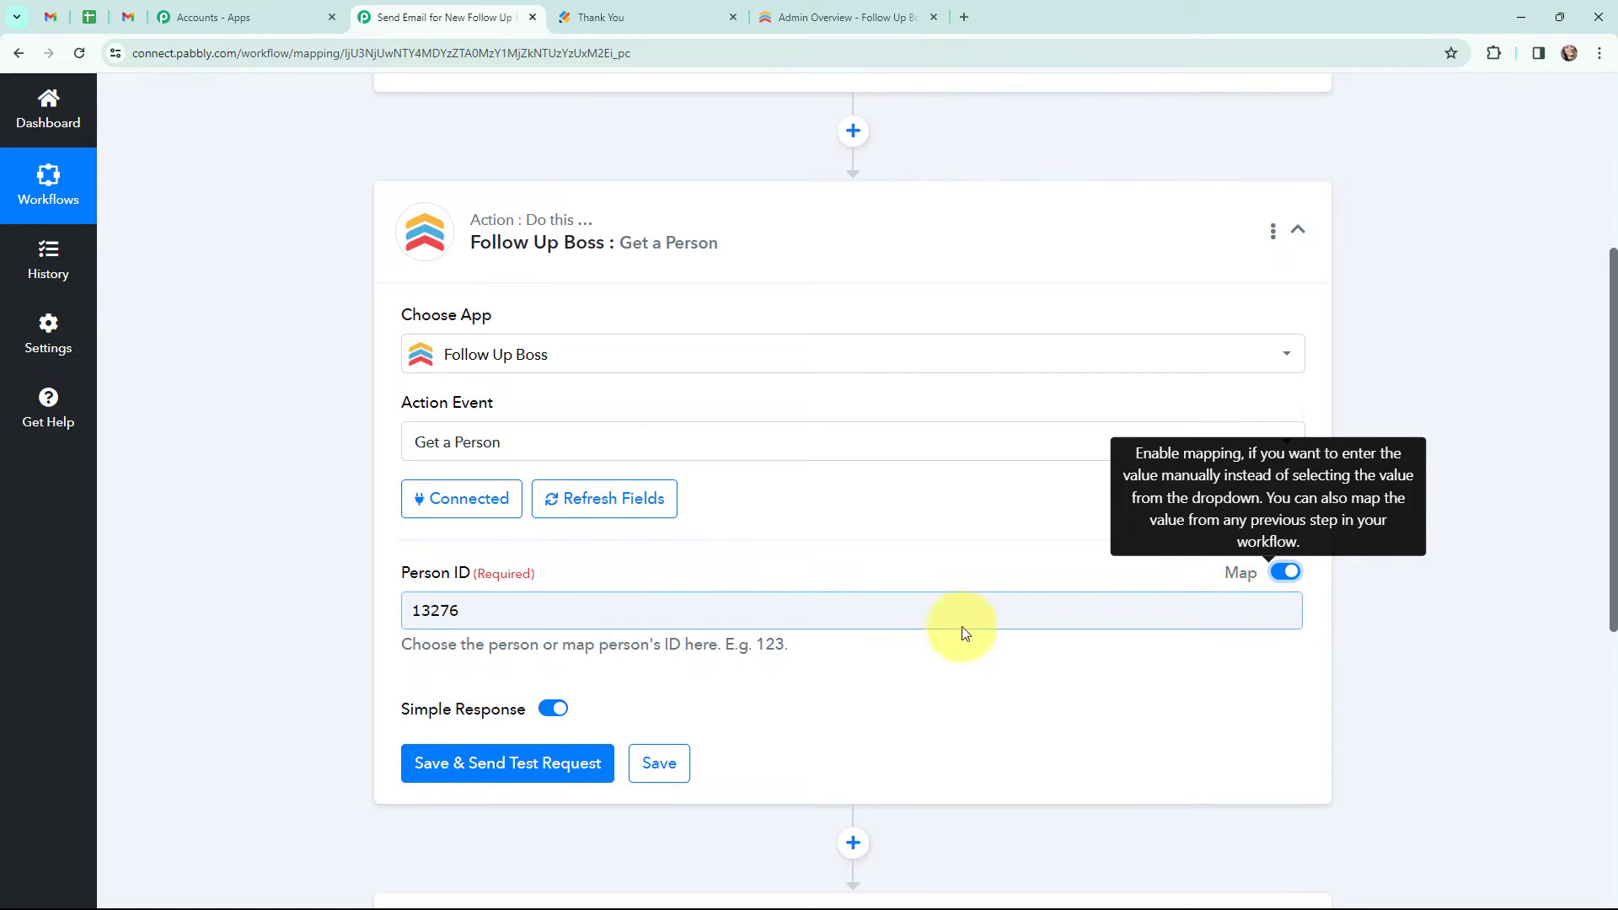
click(513, 613)
key(ctrl+a)
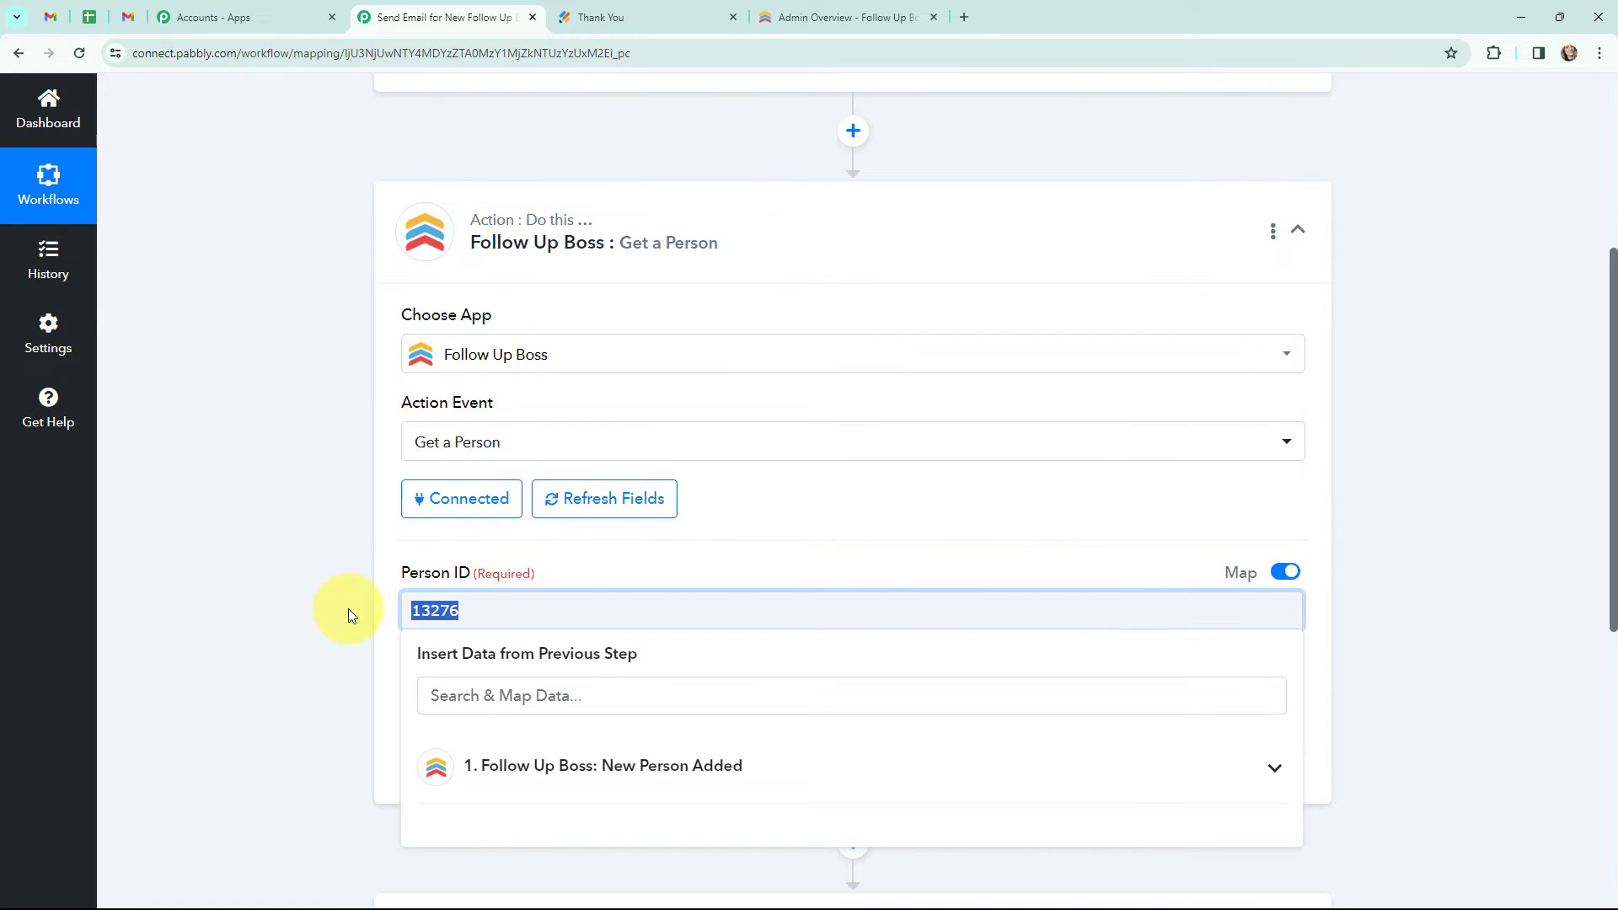
key(BackSpace)
scroll(720, 539, down, 2)
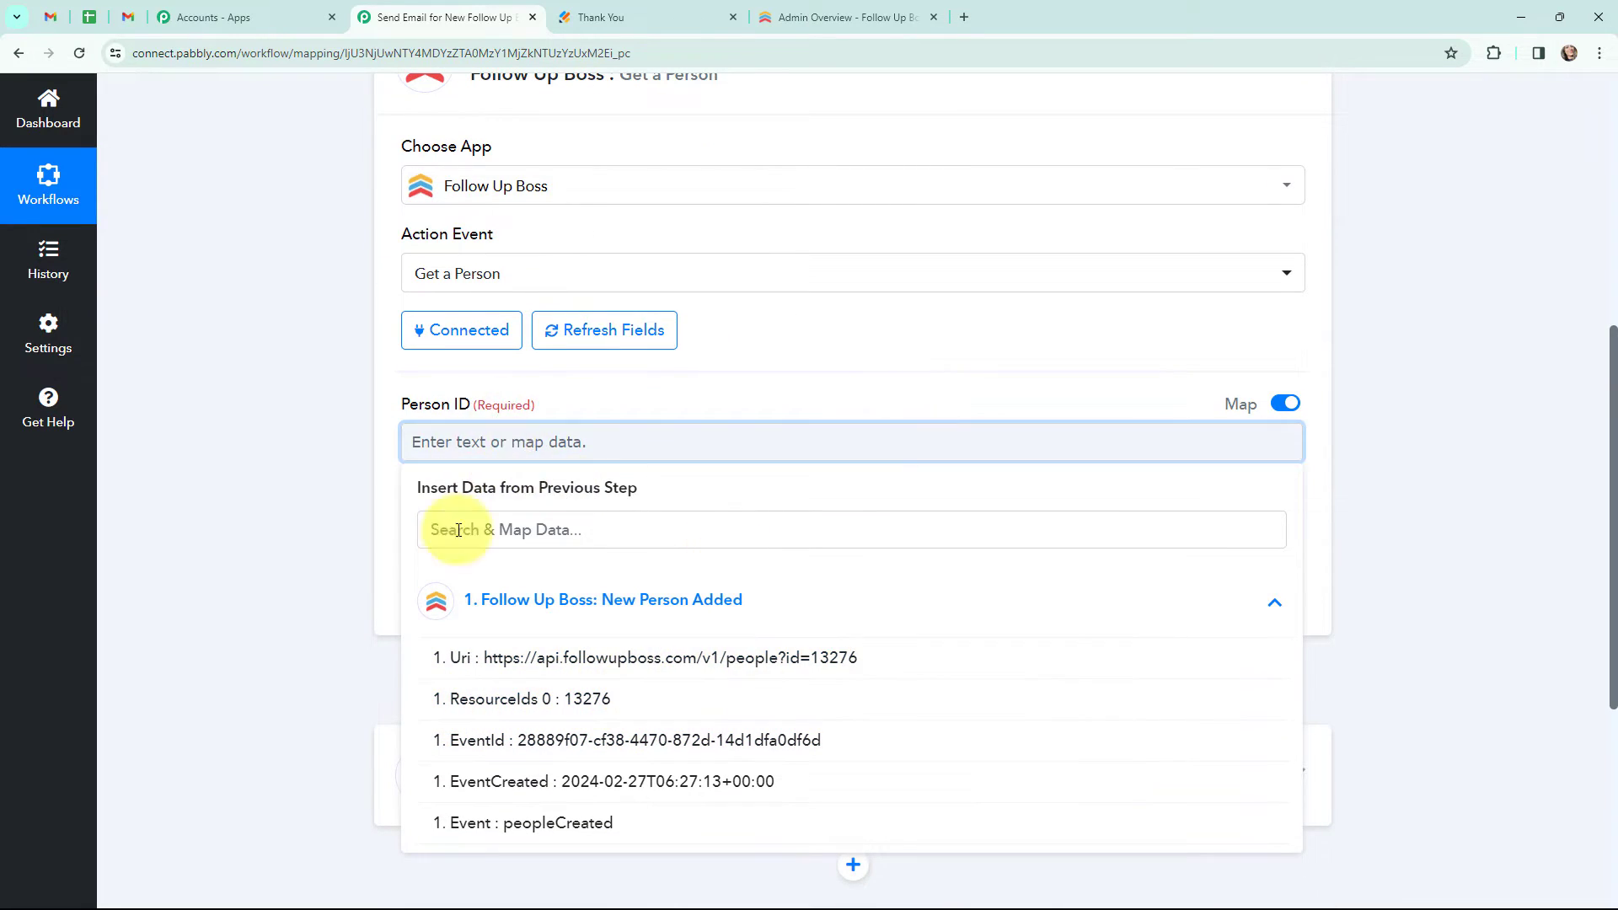
click(602, 698)
click(301, 462)
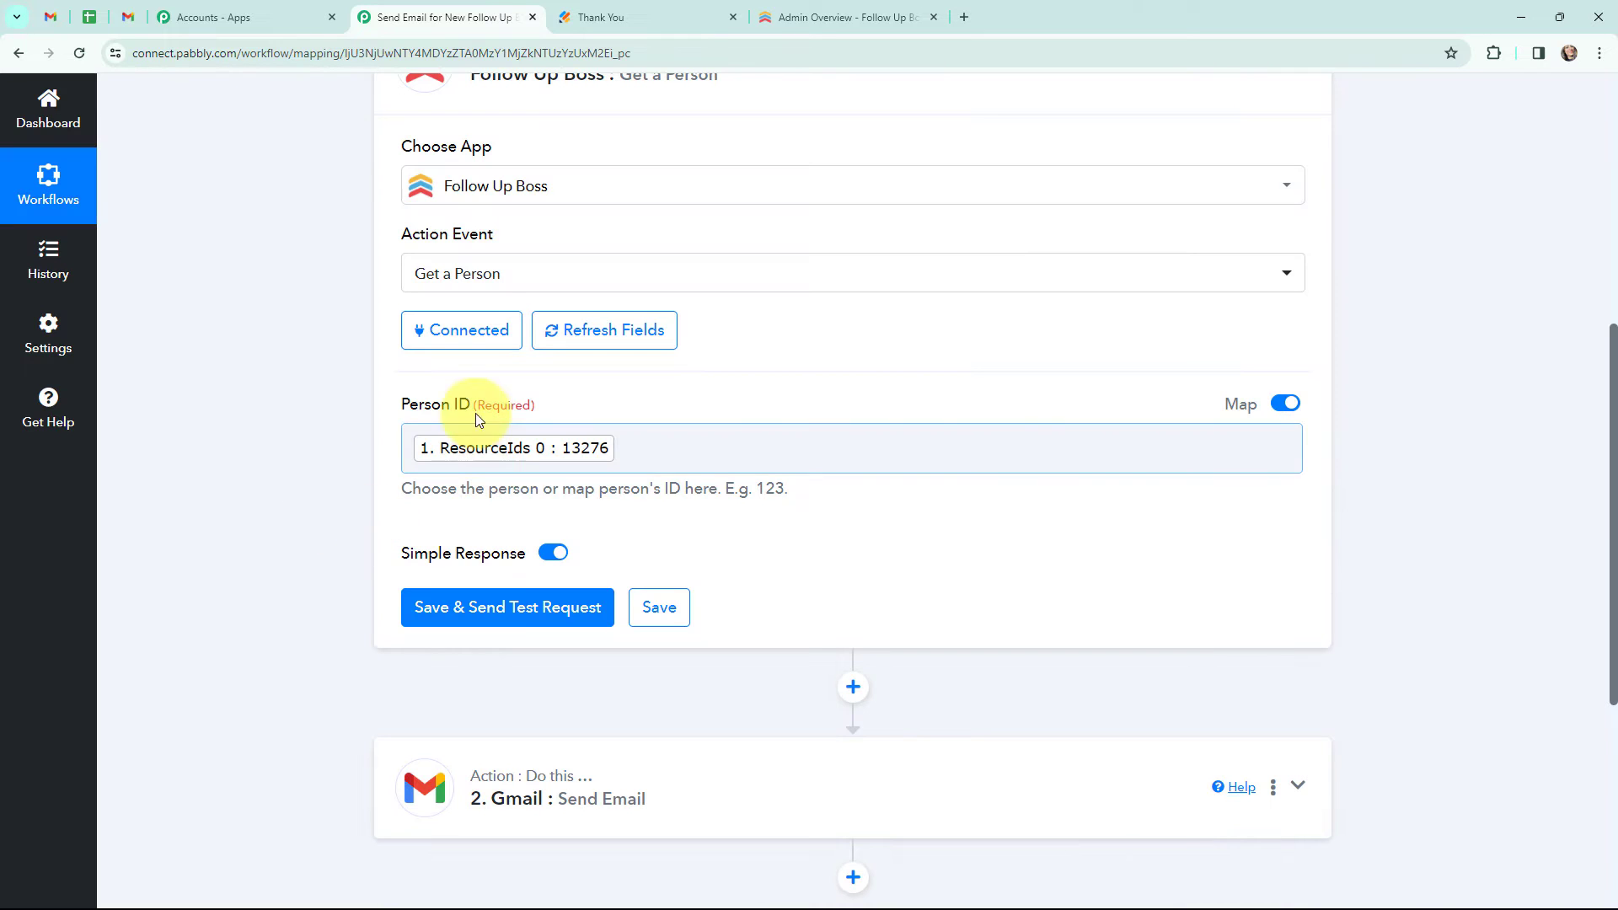
click(497, 610)
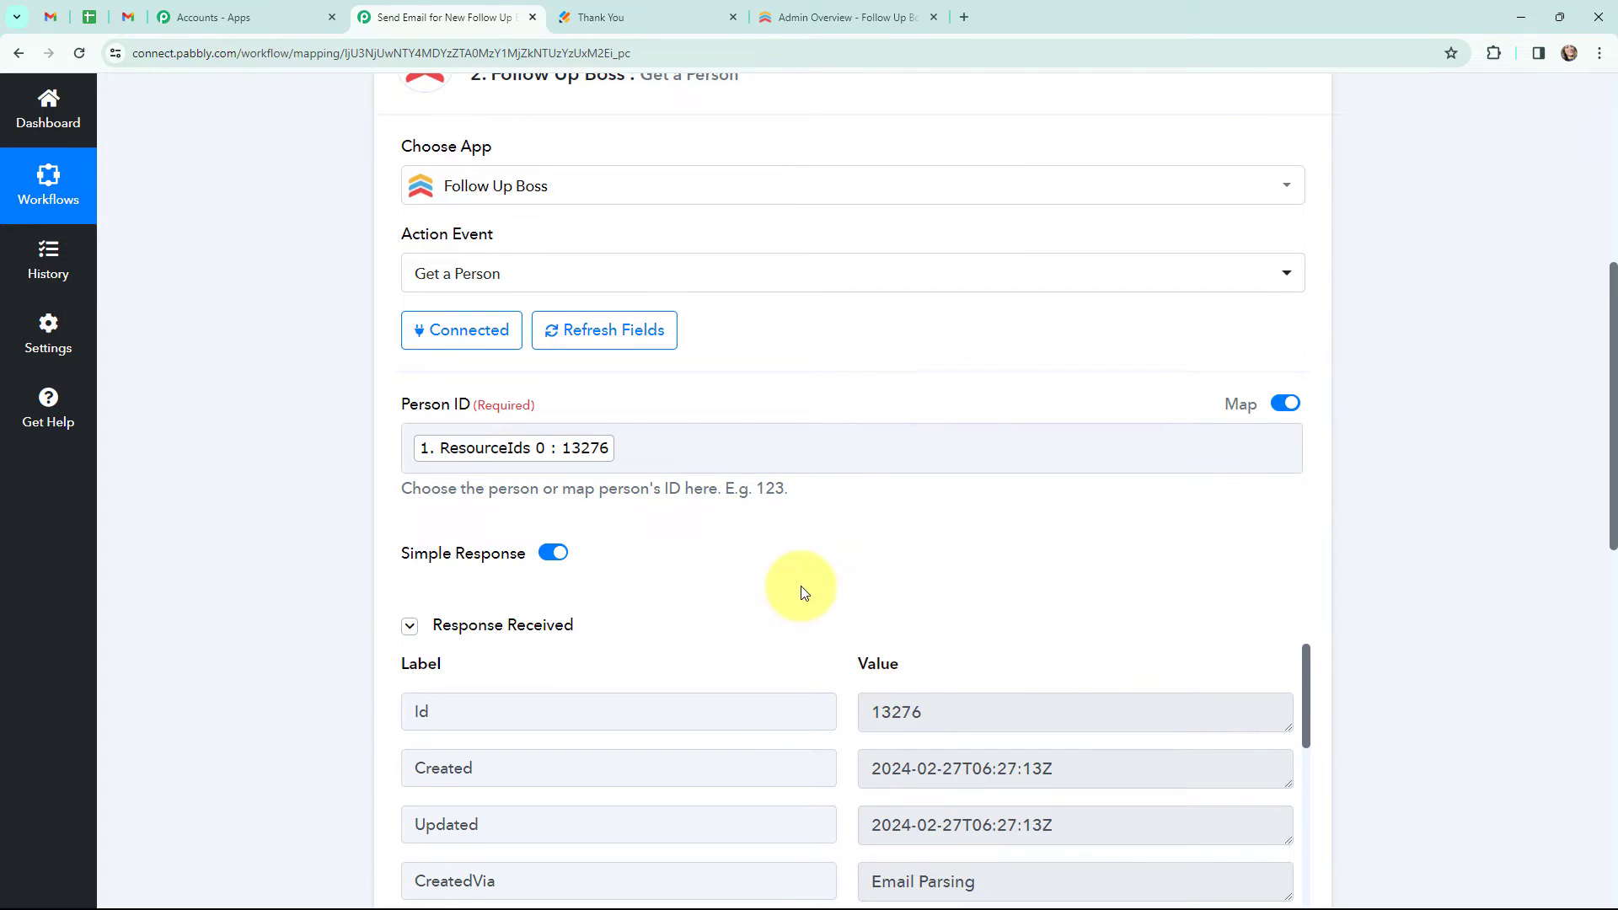
- Review the person details returned by the Get a Person test request
scroll(802, 586, down, 4)
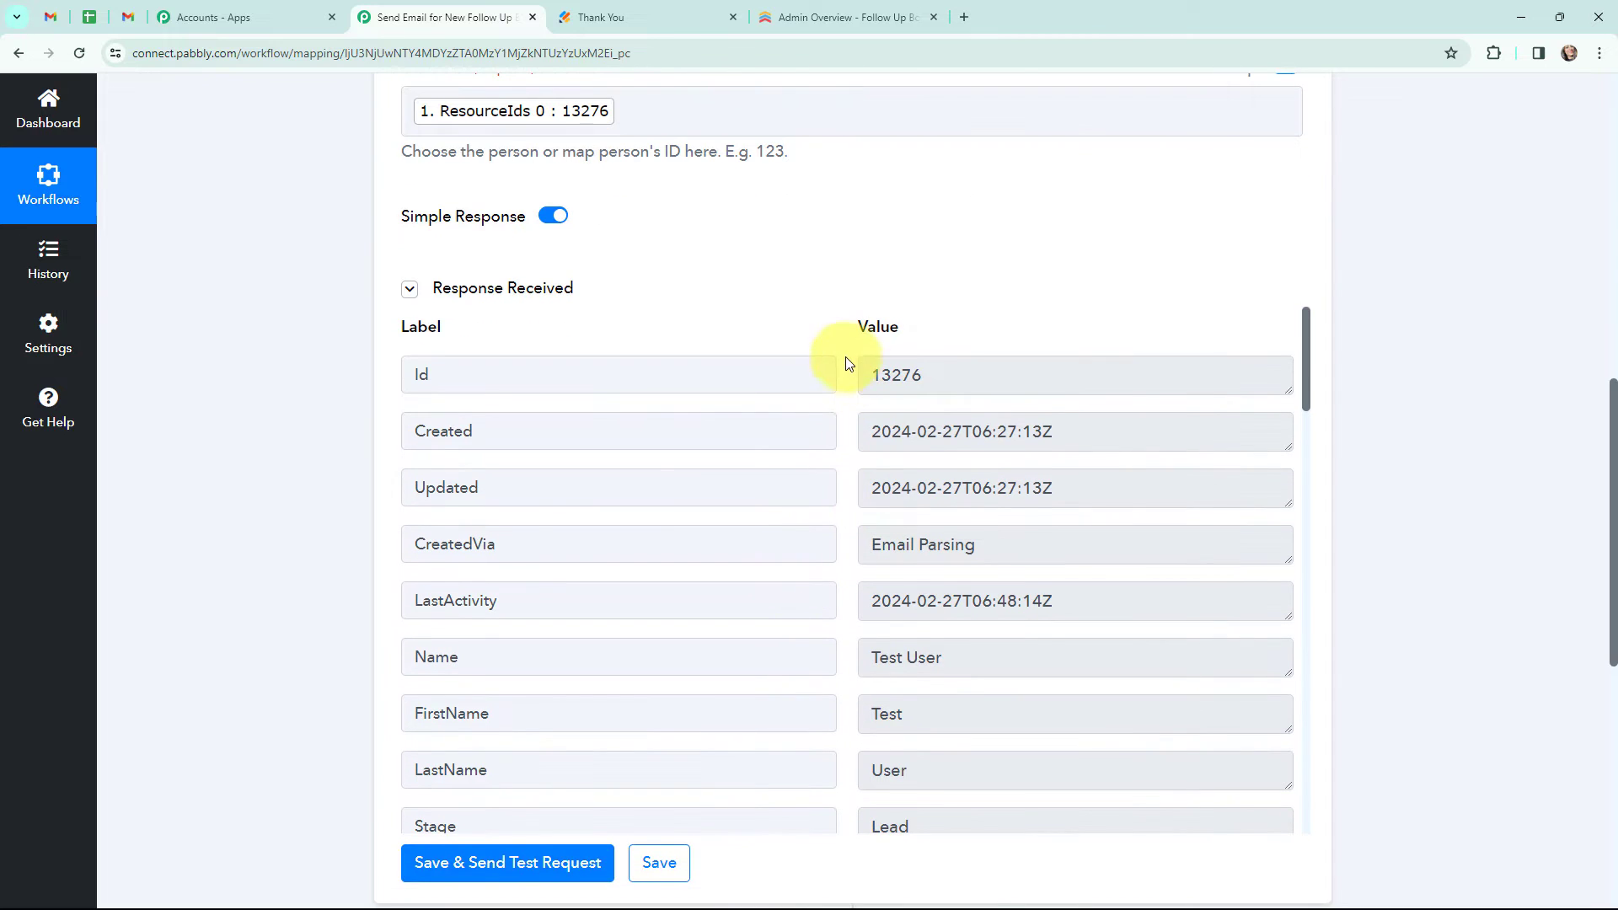
drag(1310, 368, 1311, 435)
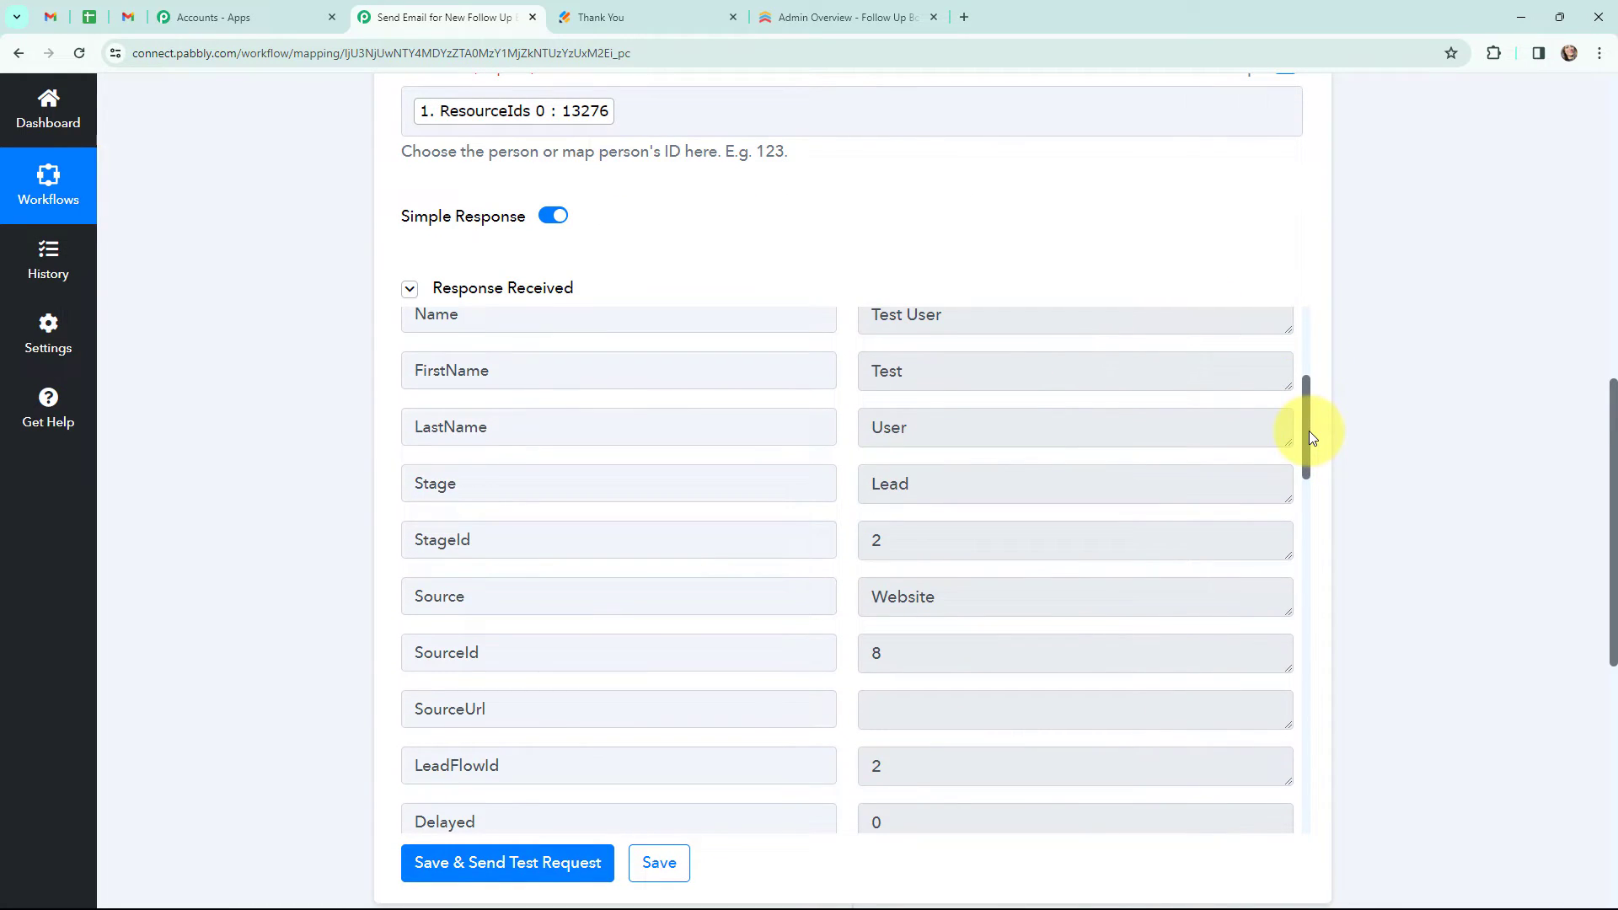
drag(1310, 436, 1338, 351)
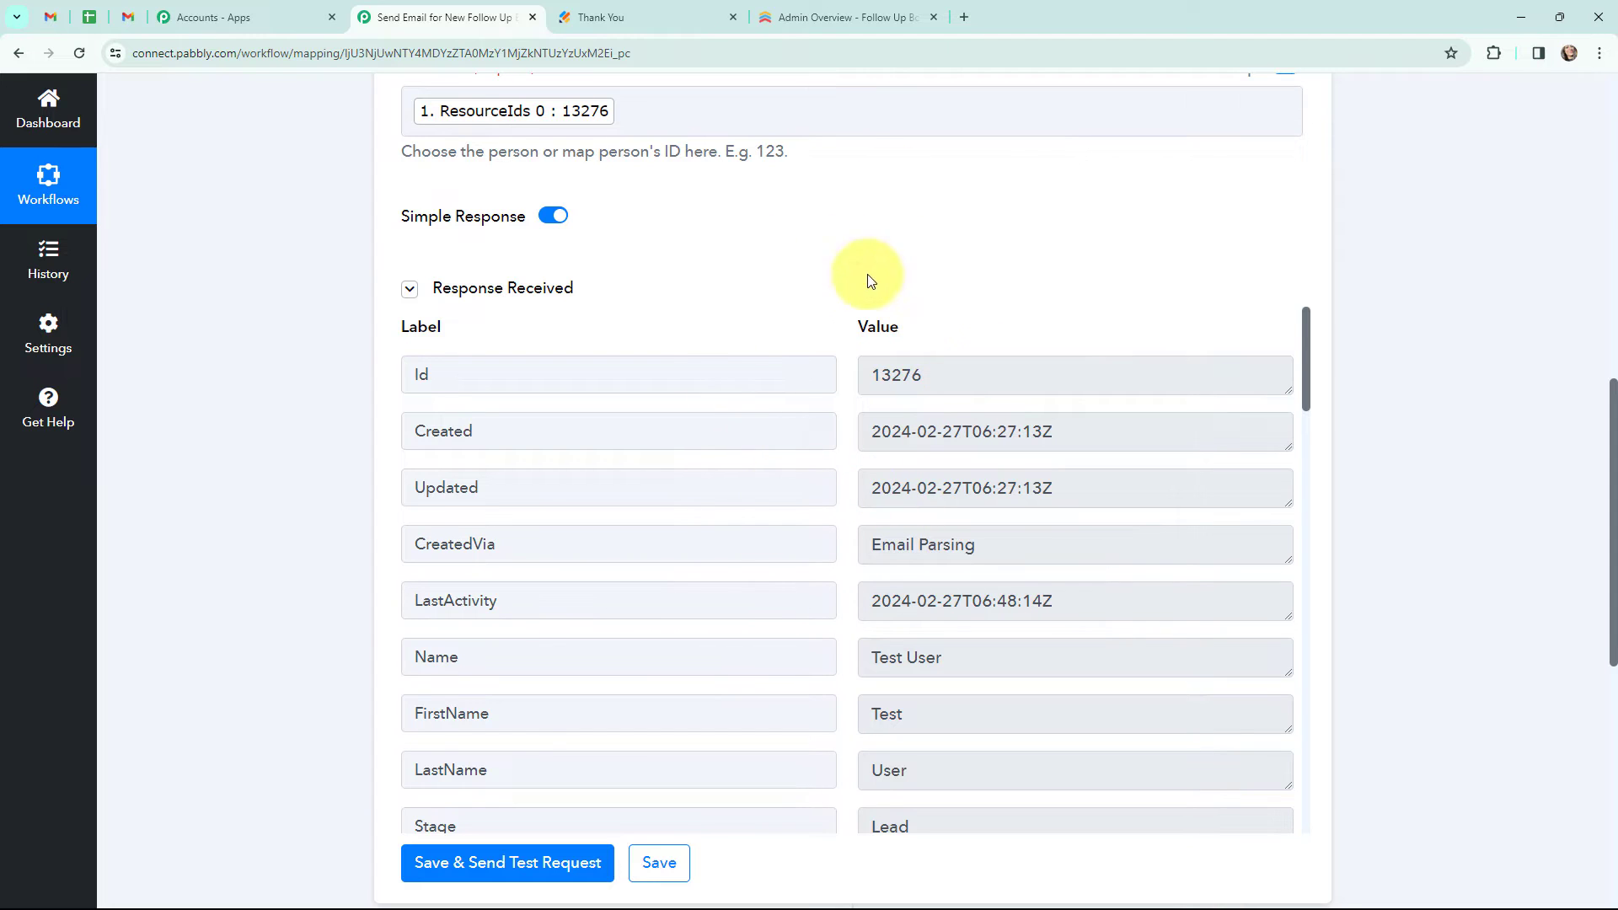
scroll(758, 323, up, 1)
scroll(758, 323, up, 4)
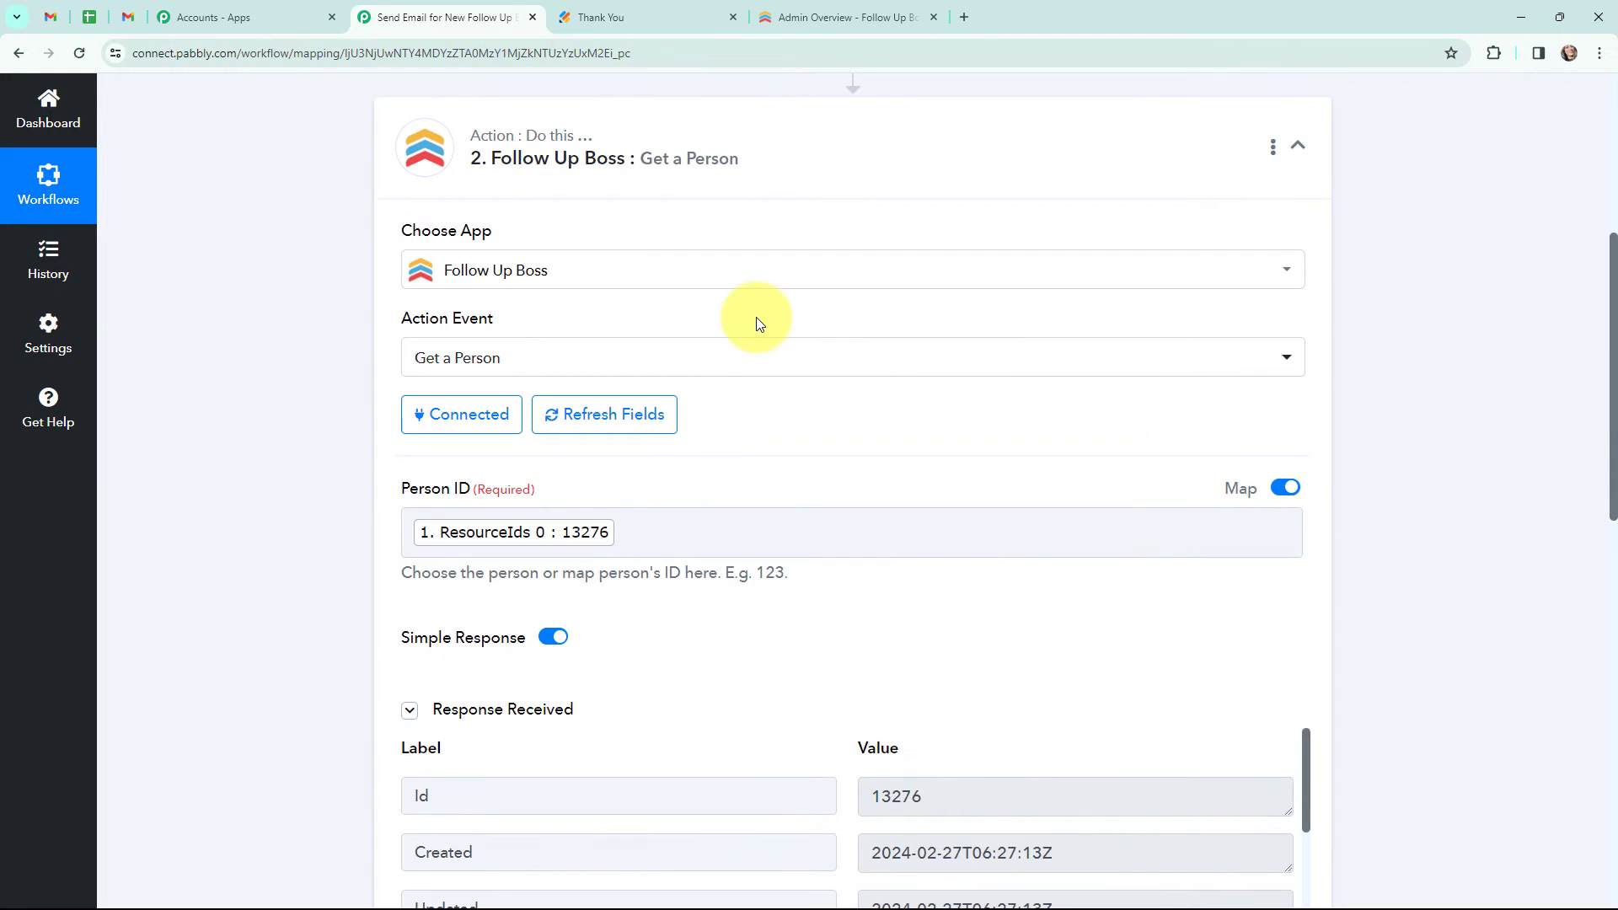
click(469, 162)
scroll(426, 236, up, 5)
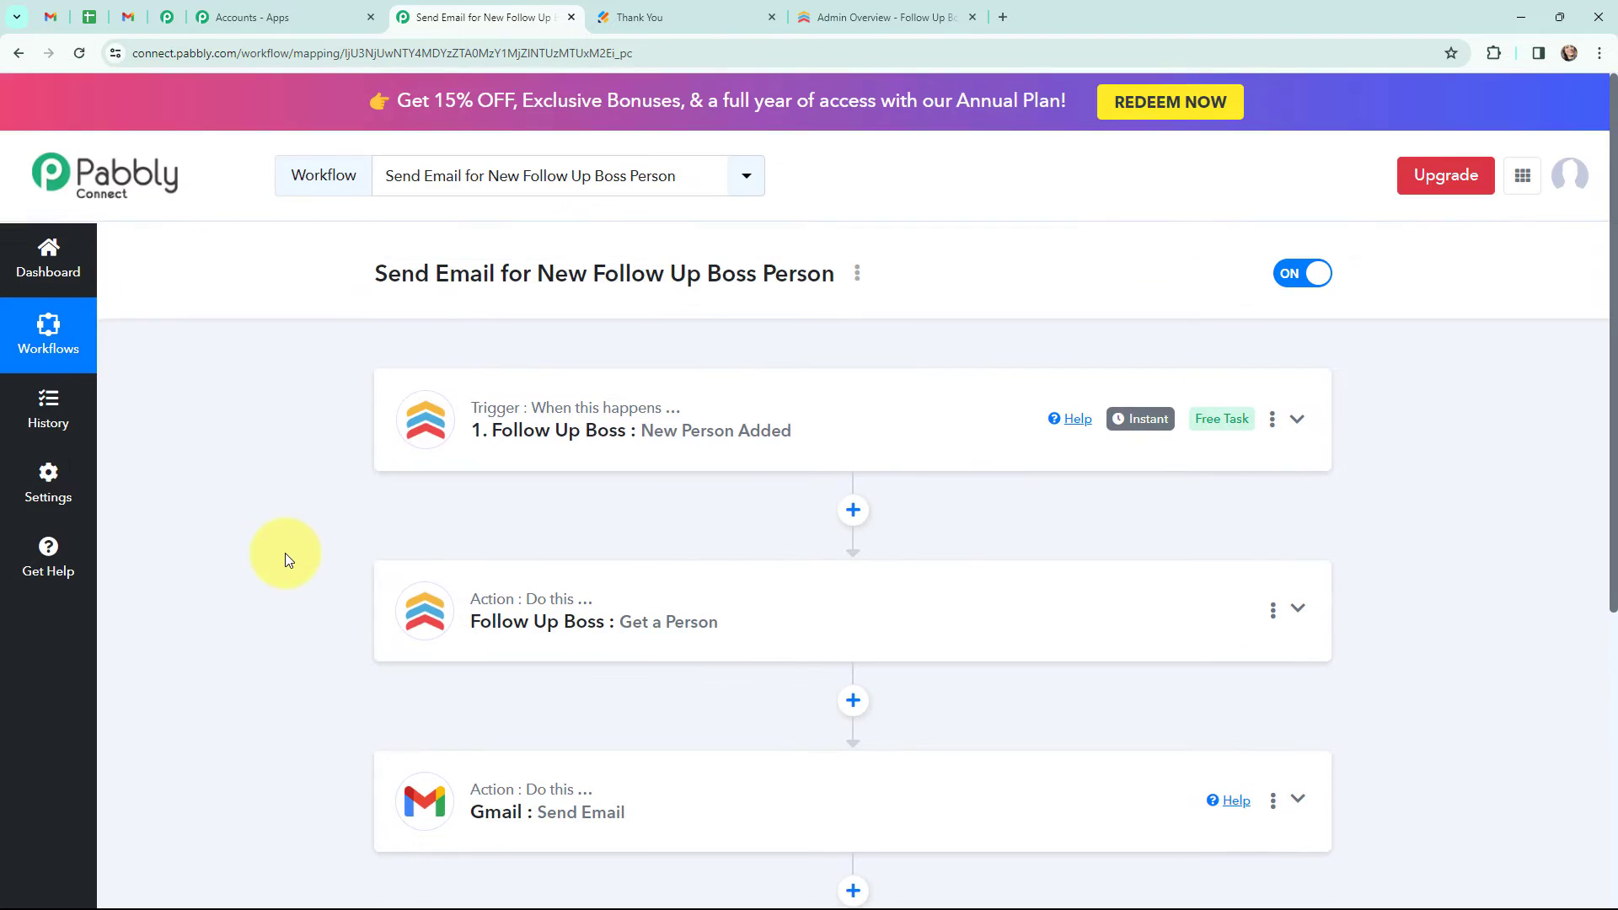
- Connect the Gmail Send Email step with a new Gmail connection, allowing Pabbly Connect access to the Google account
scroll(321, 590, down, 2)
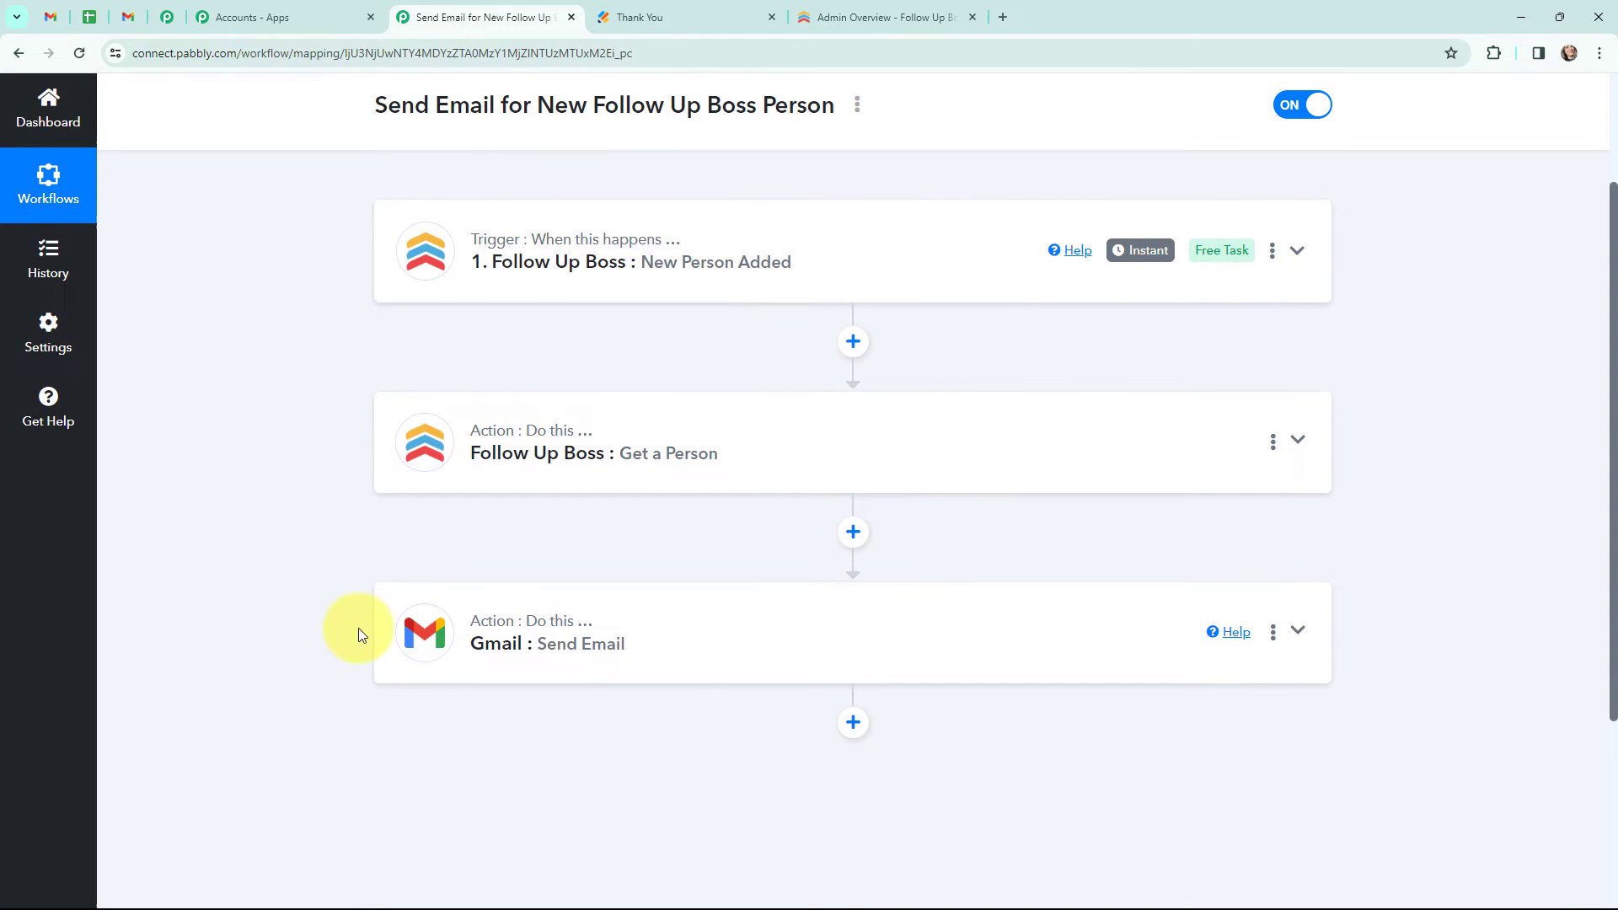
click(431, 632)
scroll(413, 640, down, 3)
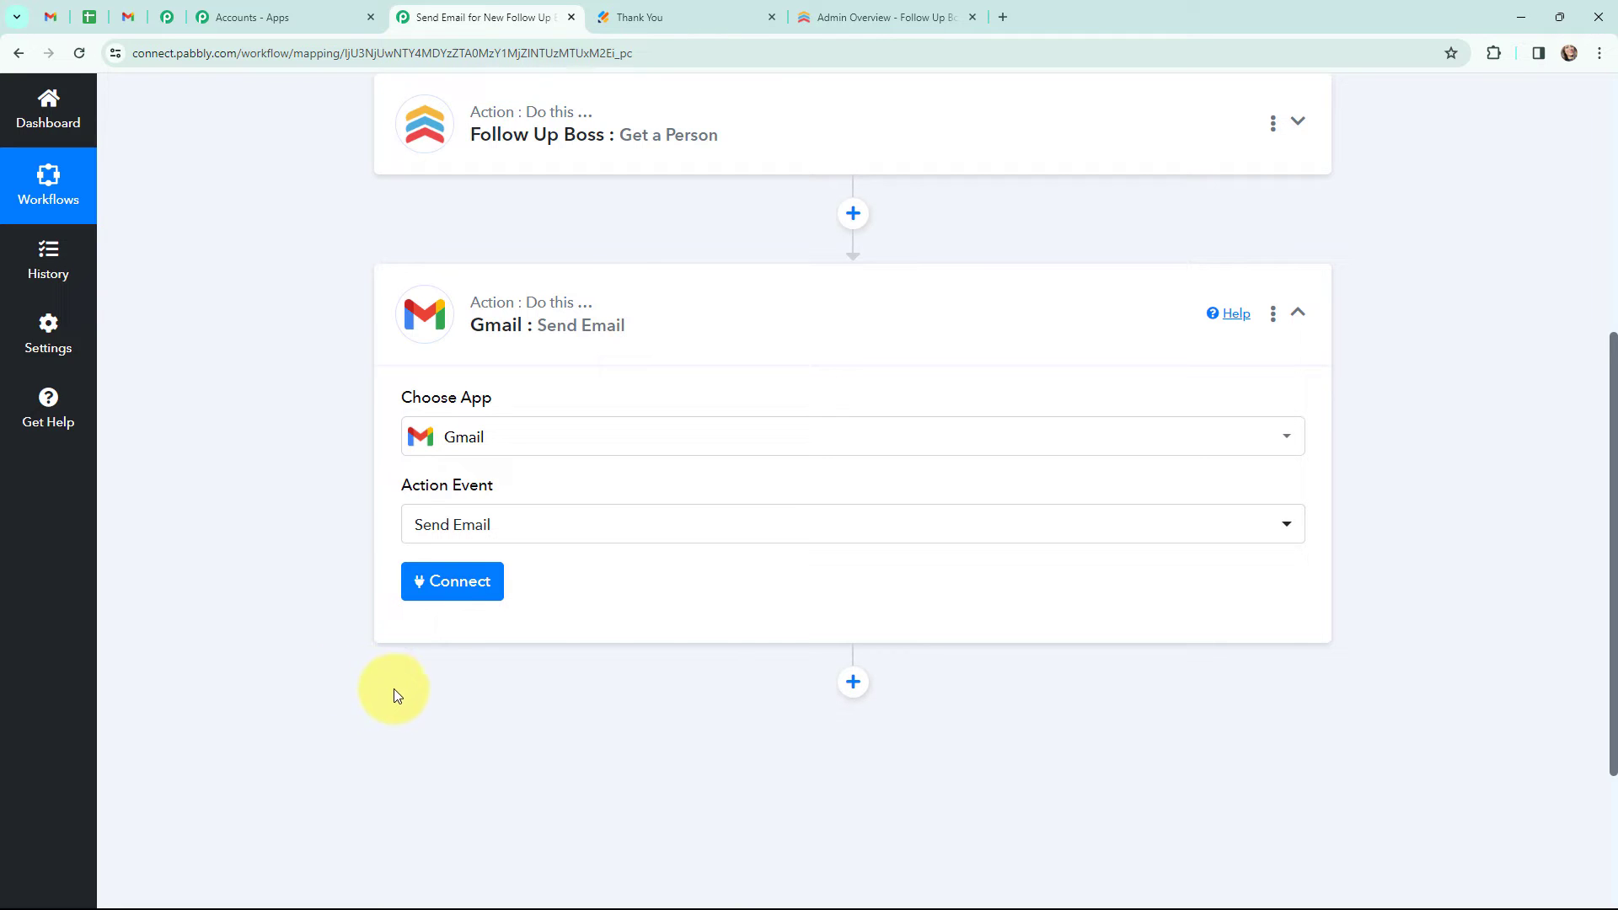
click(437, 582)
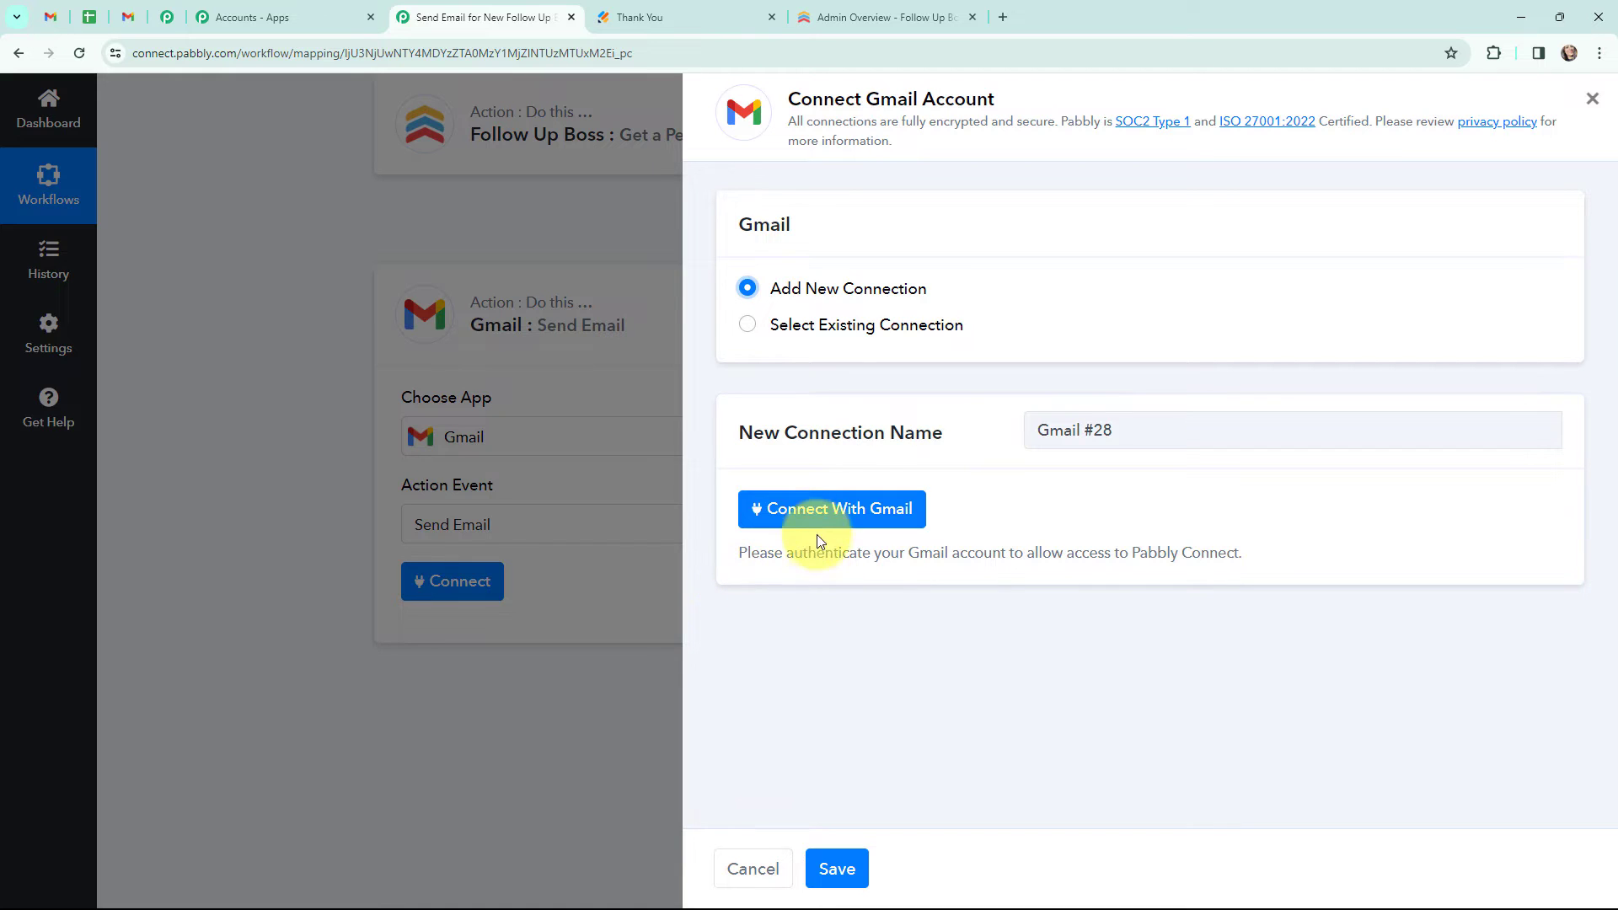
click(814, 509)
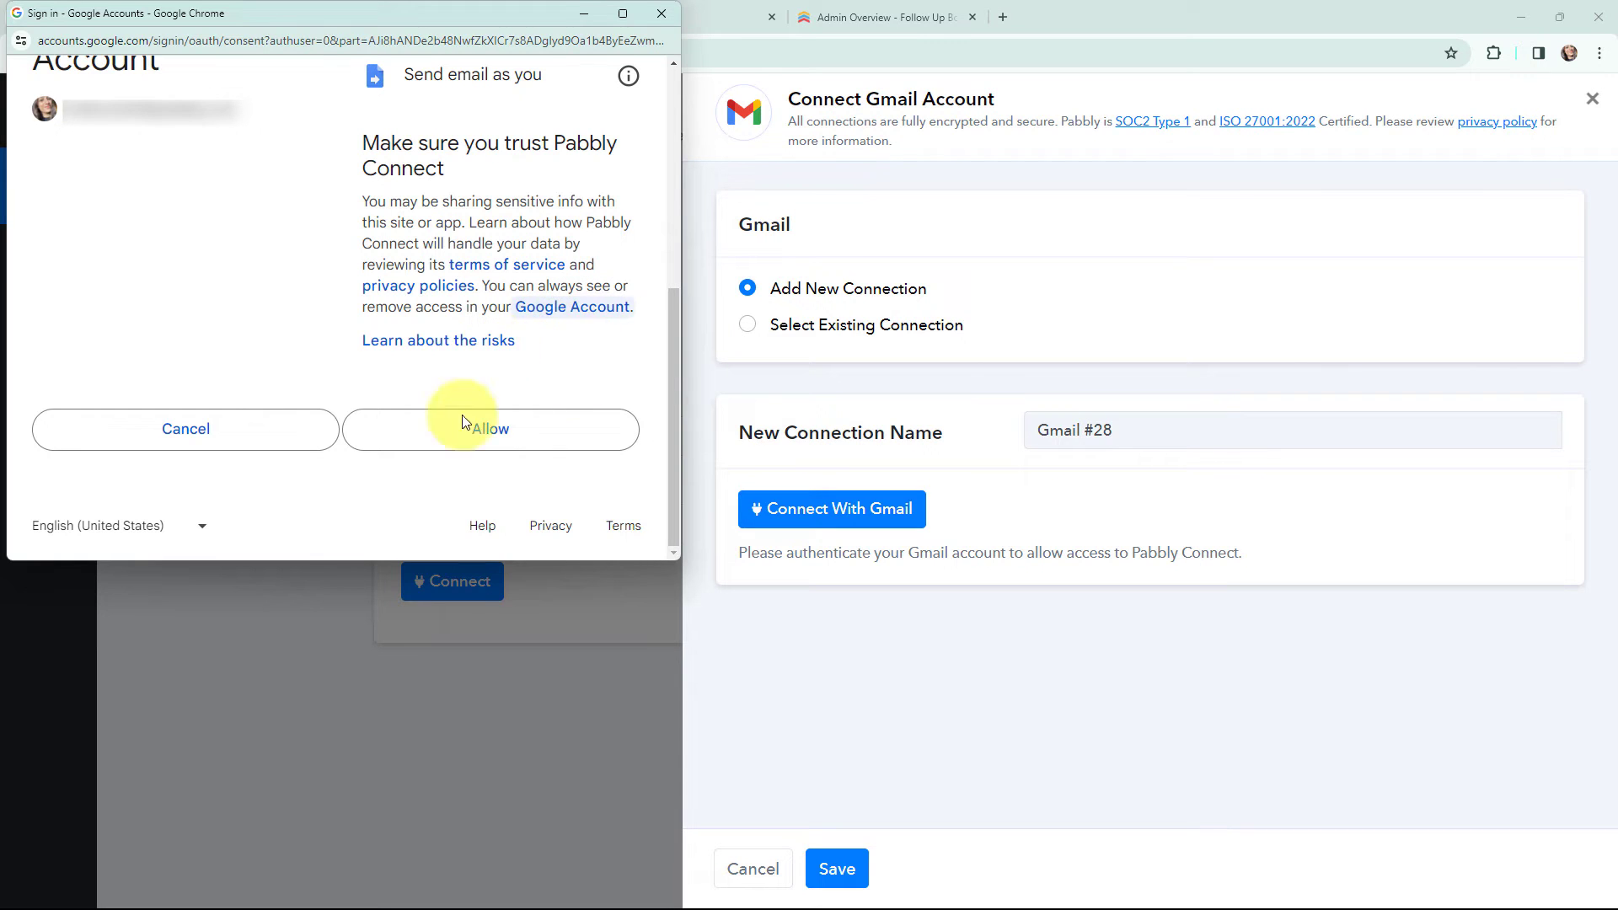
click(494, 418)
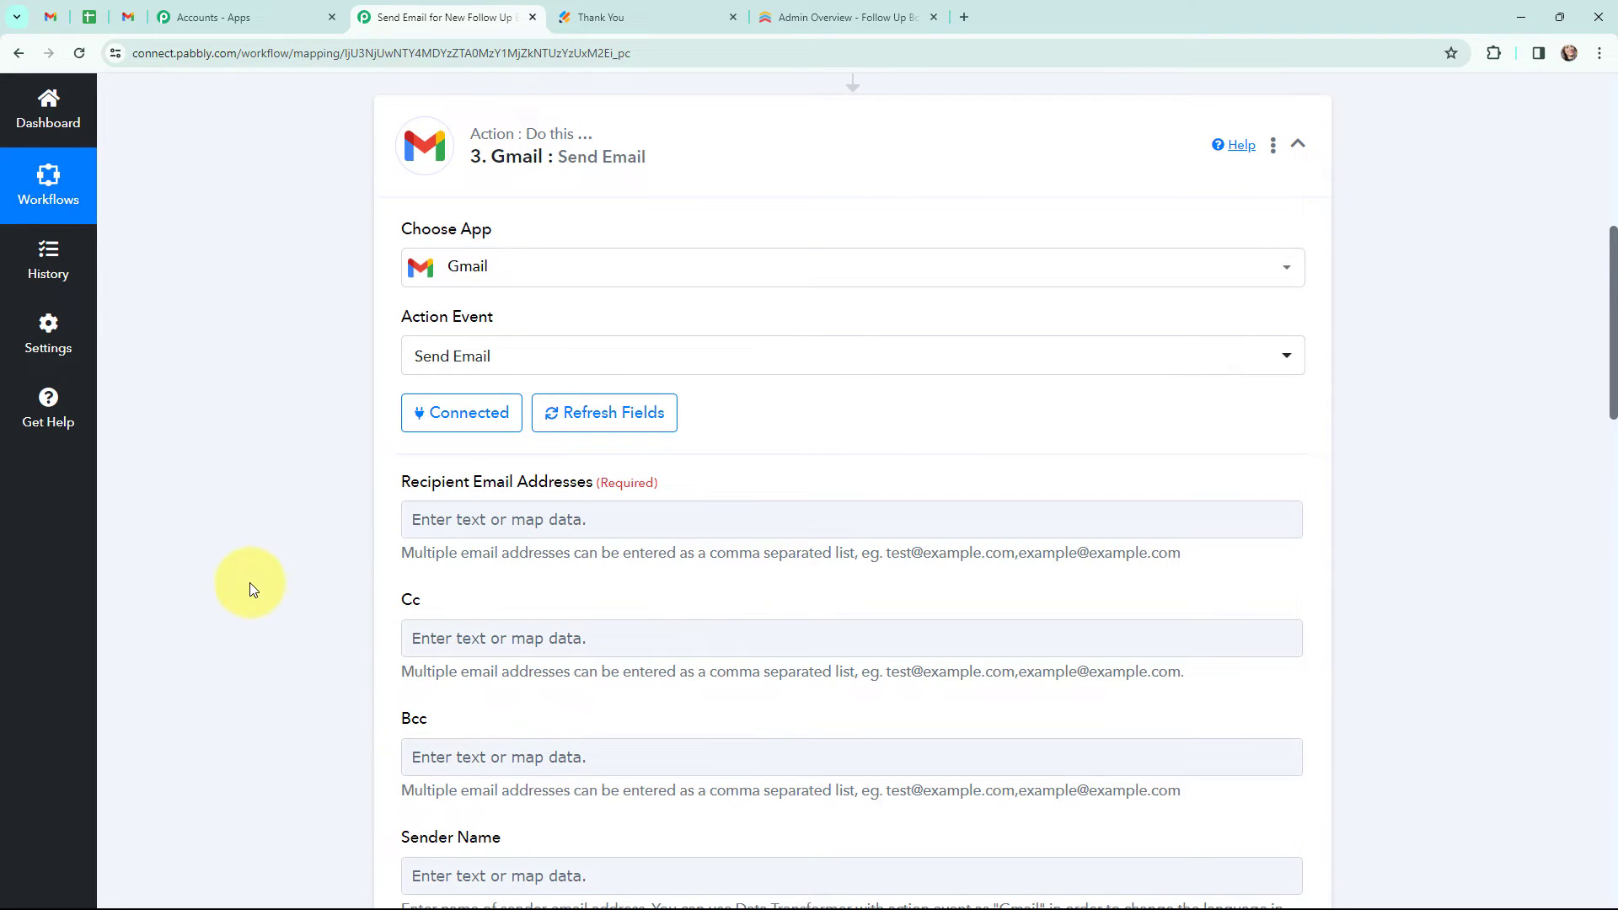
- Map the Get a Person step's Emails 0 Value into the Recipient Email Addresses field
click(511, 515)
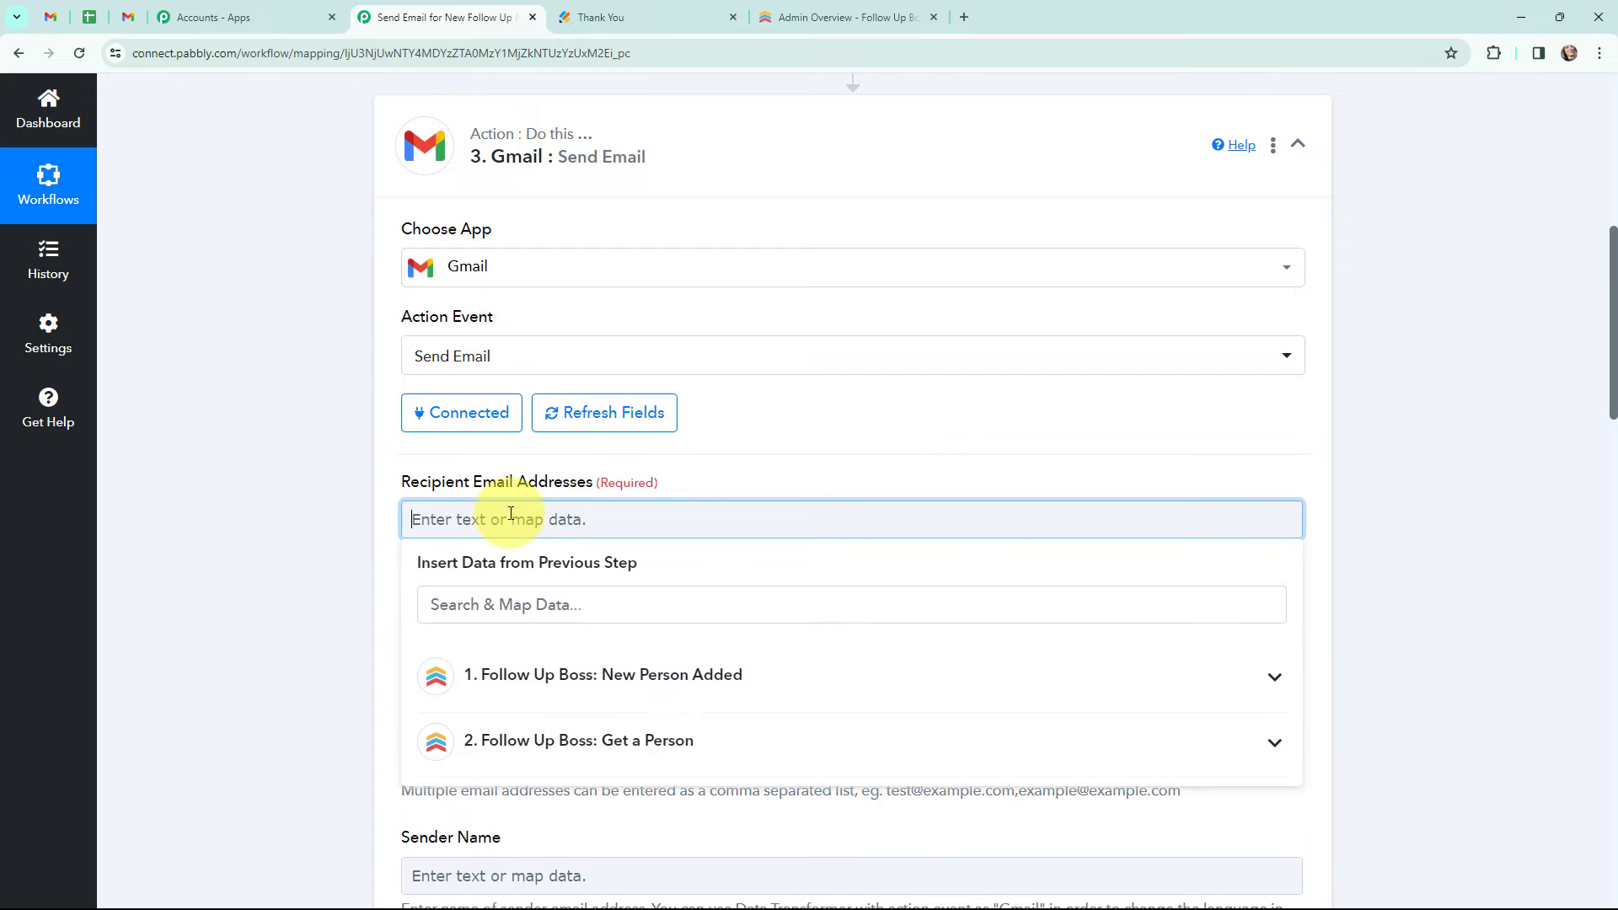
click(634, 740)
scroll(691, 754, down, 10)
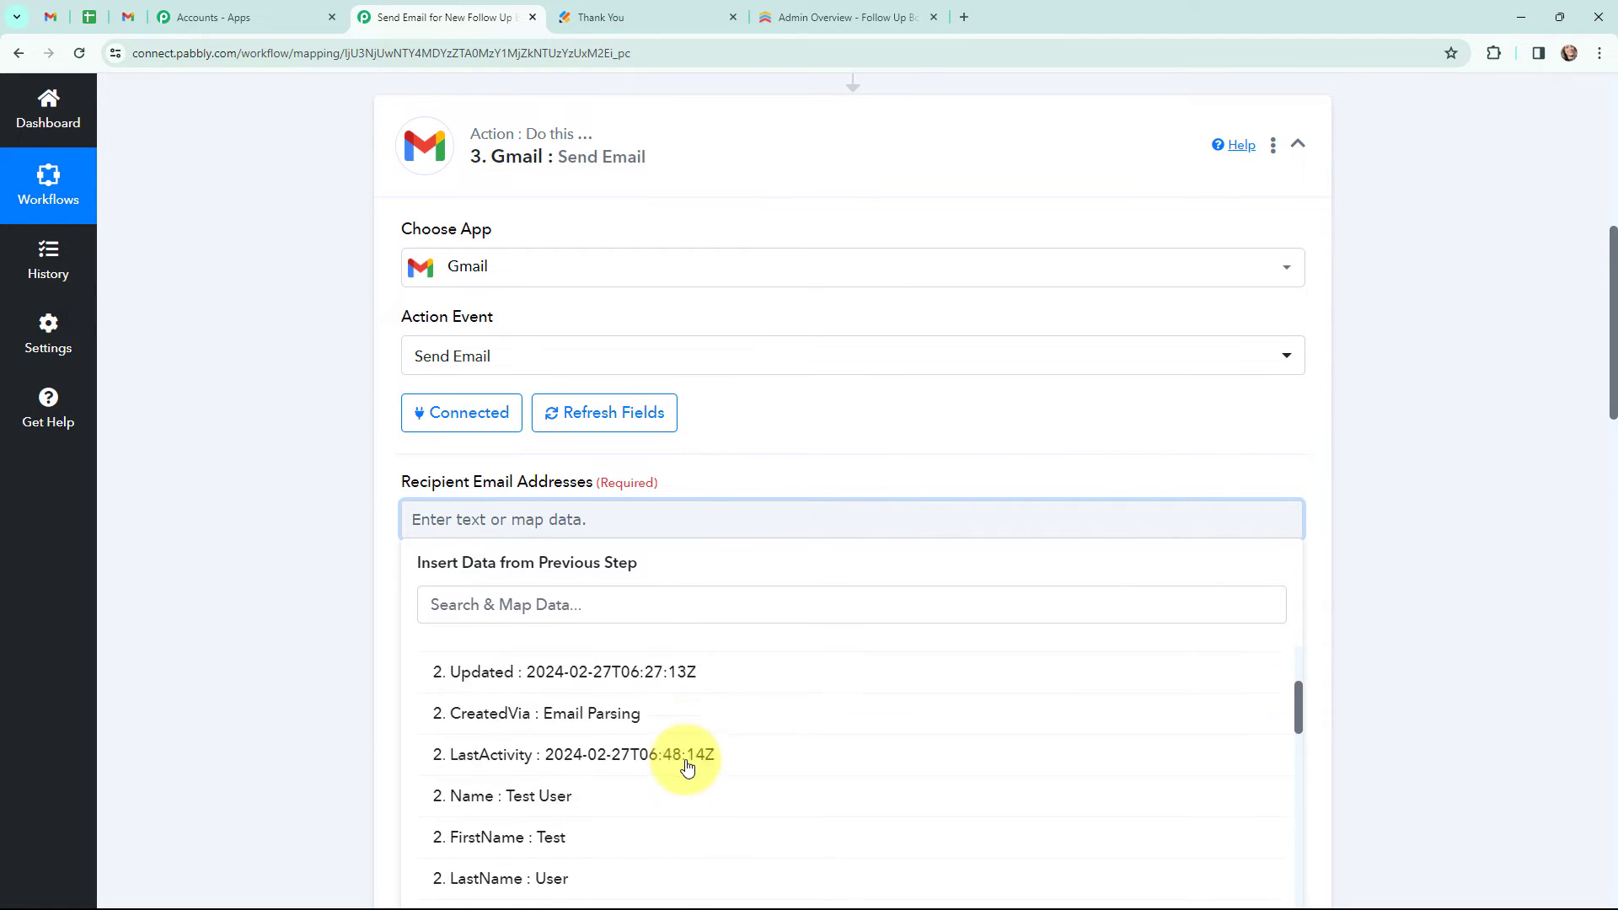
scroll(687, 765, down, 4)
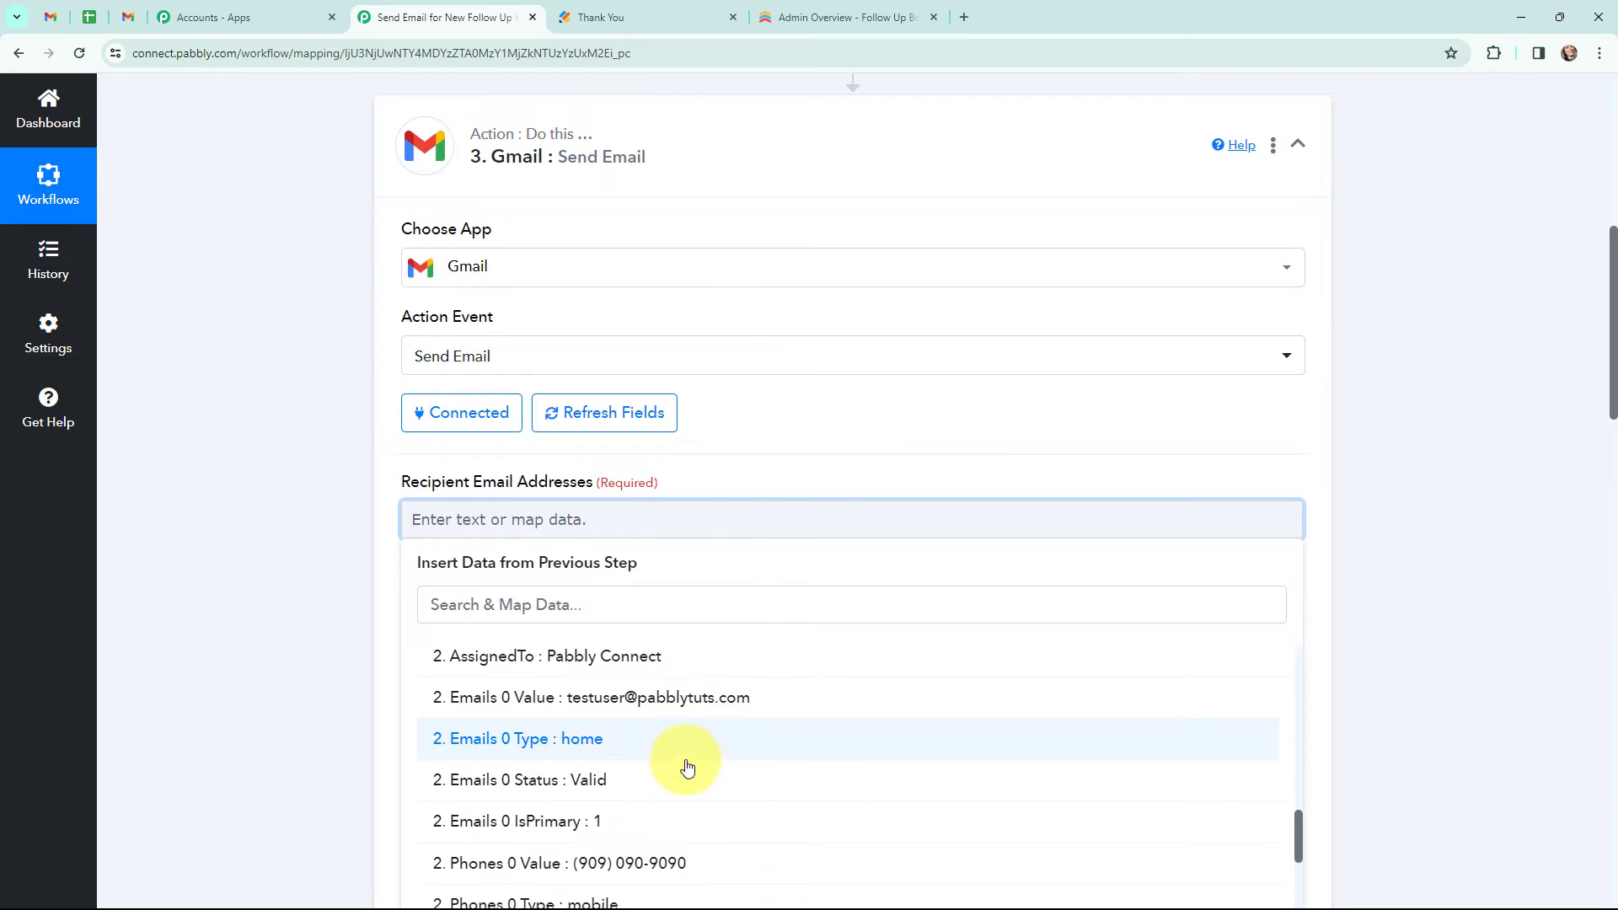
click(668, 713)
click(319, 542)
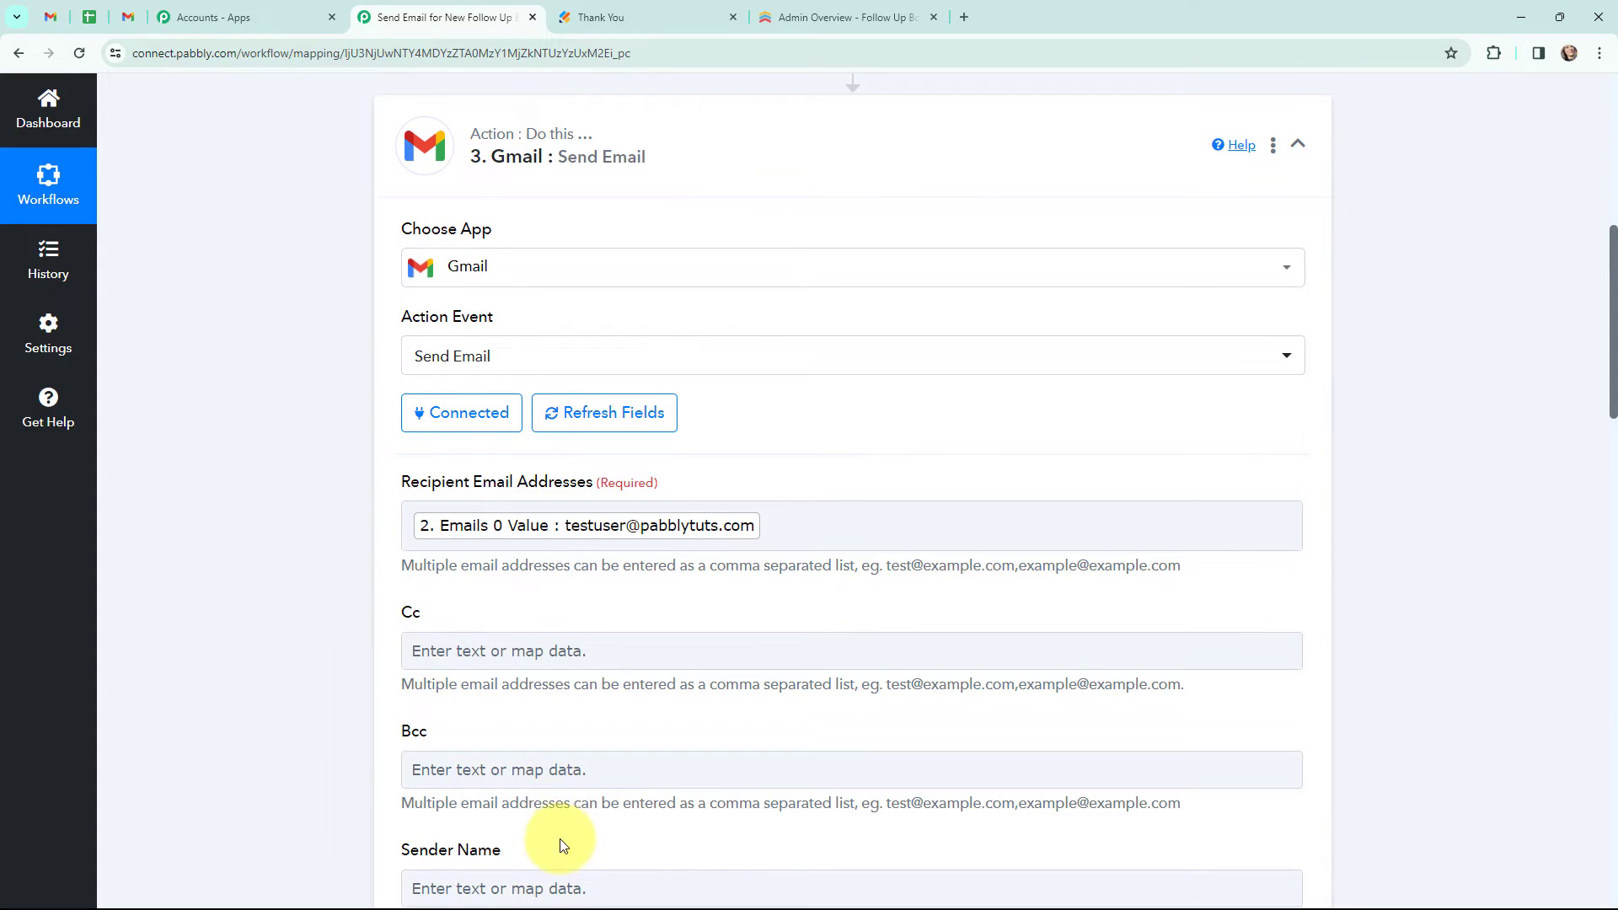
- Set the Gmail step's Sender Name to Pabbly Connect
scroll(569, 826, down, 1)
click(568, 813)
click(568, 813)
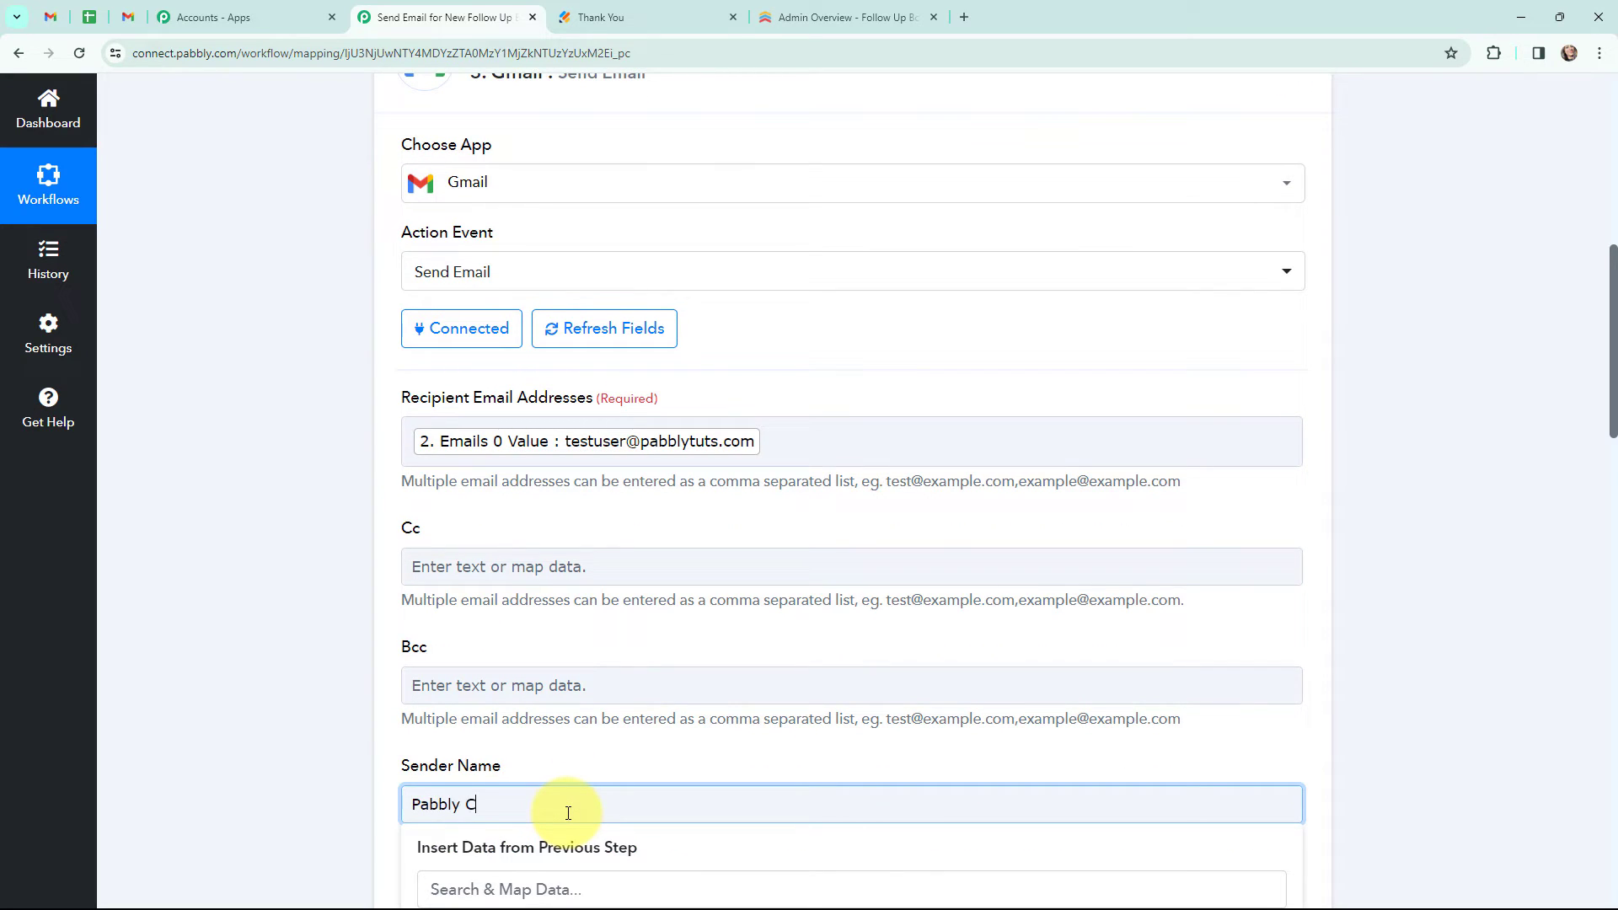
text(Pabbly Connect)
- Build the Email Subject by mapping Get a Person's Name before and Collaborators 0 Name inside the text 'is now a part of Contacts!!'
scroll(445, 255, down, 7)
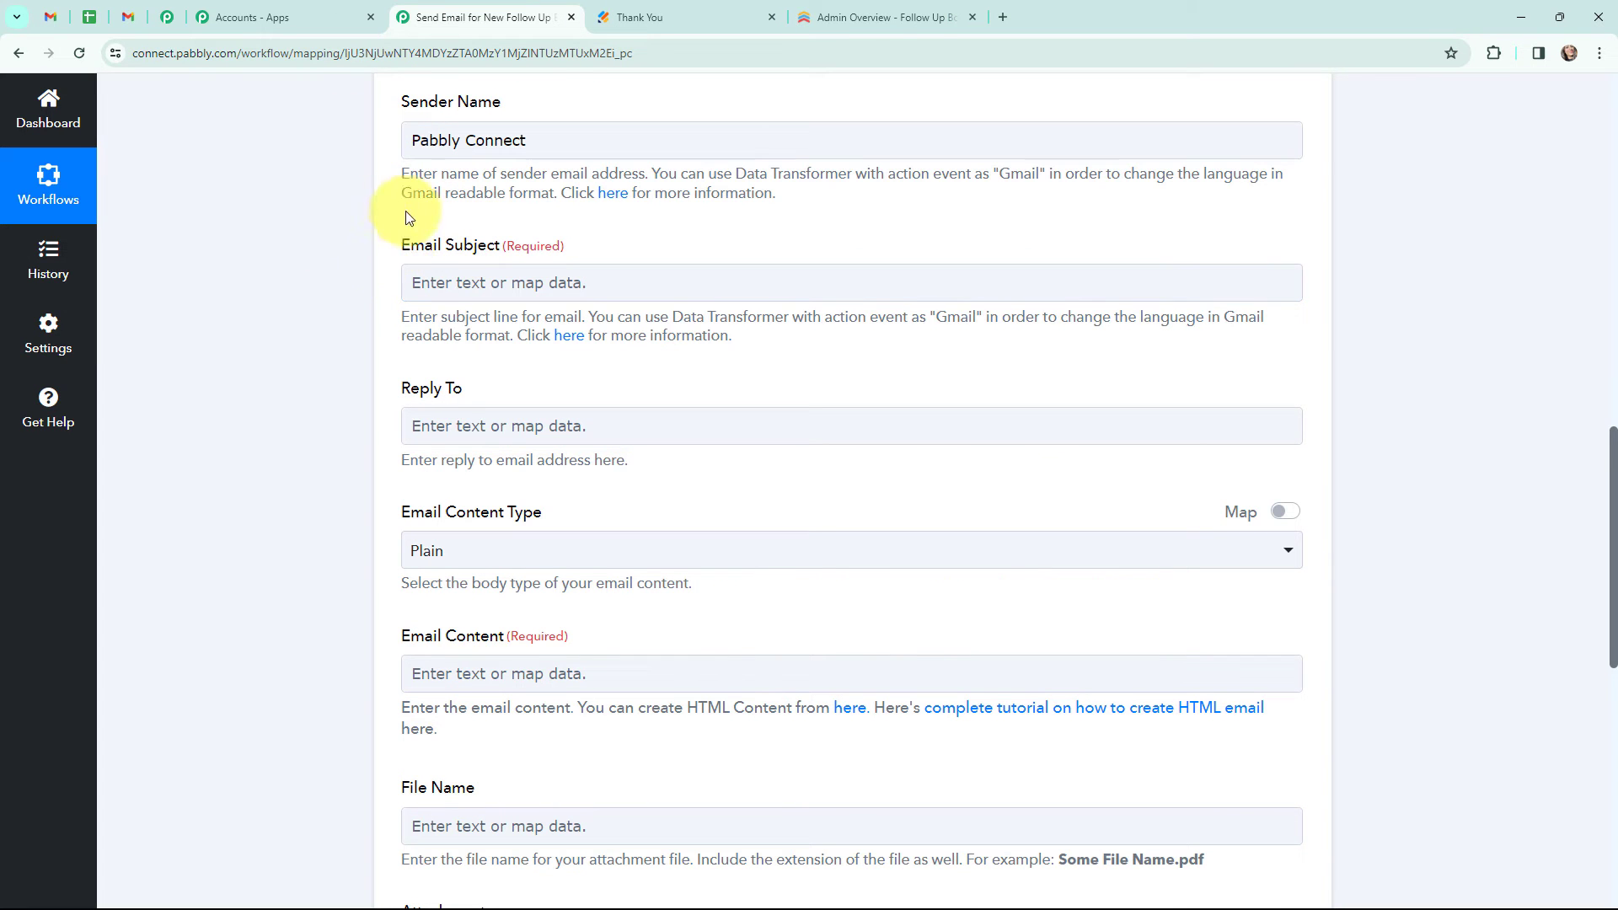
scroll(361, 266, down, 1)
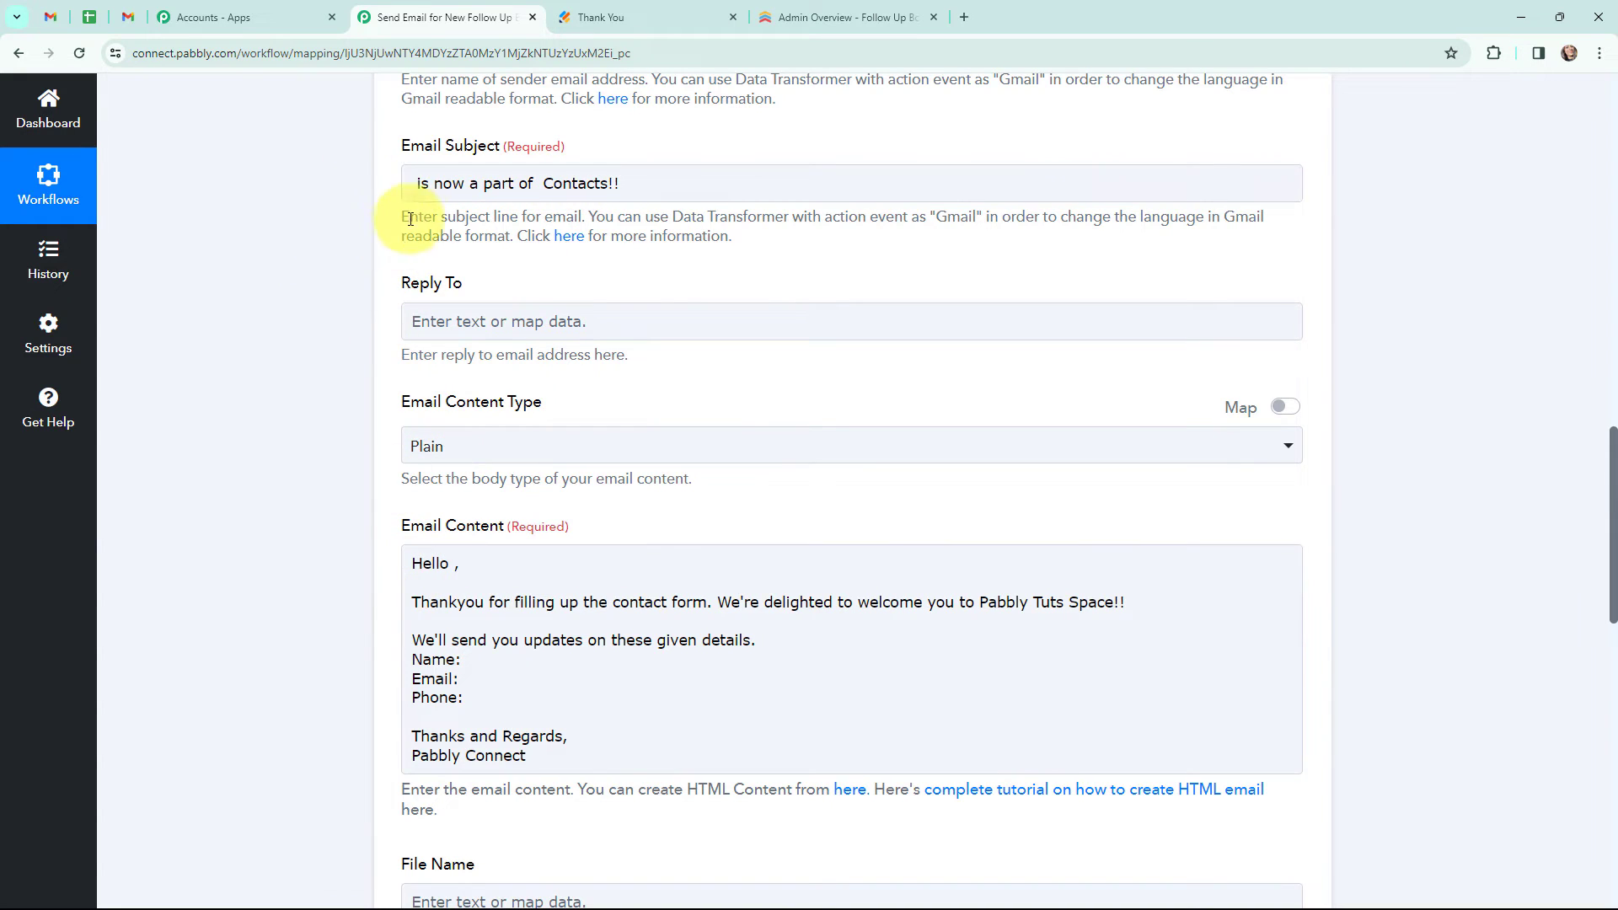
click(409, 183)
click(533, 407)
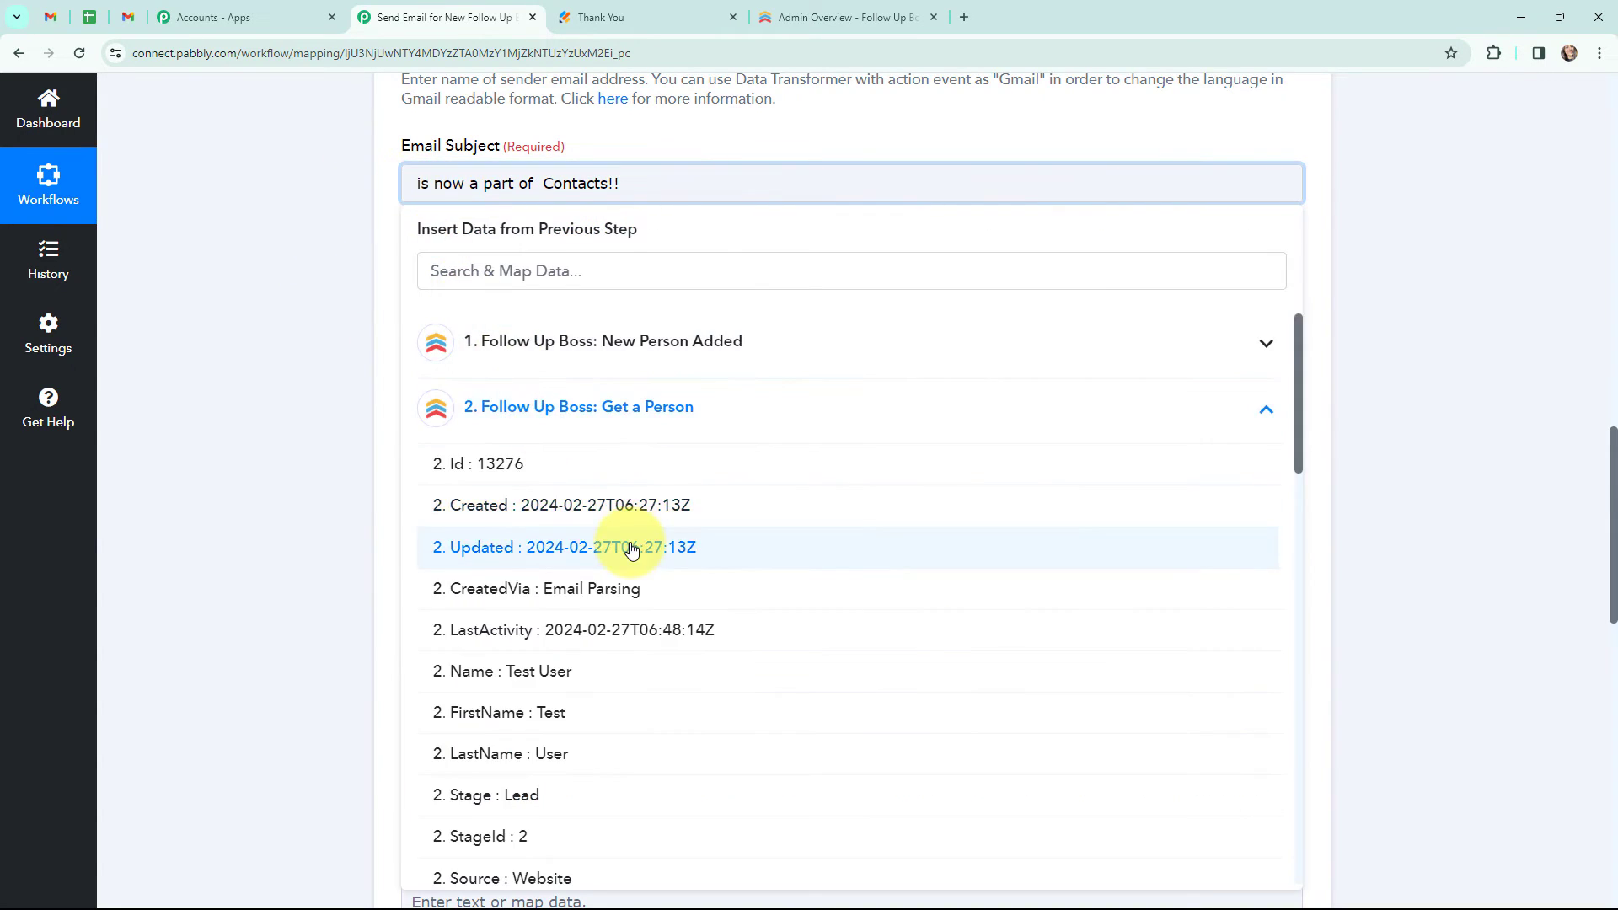
scroll(632, 544, down, 5)
click(589, 423)
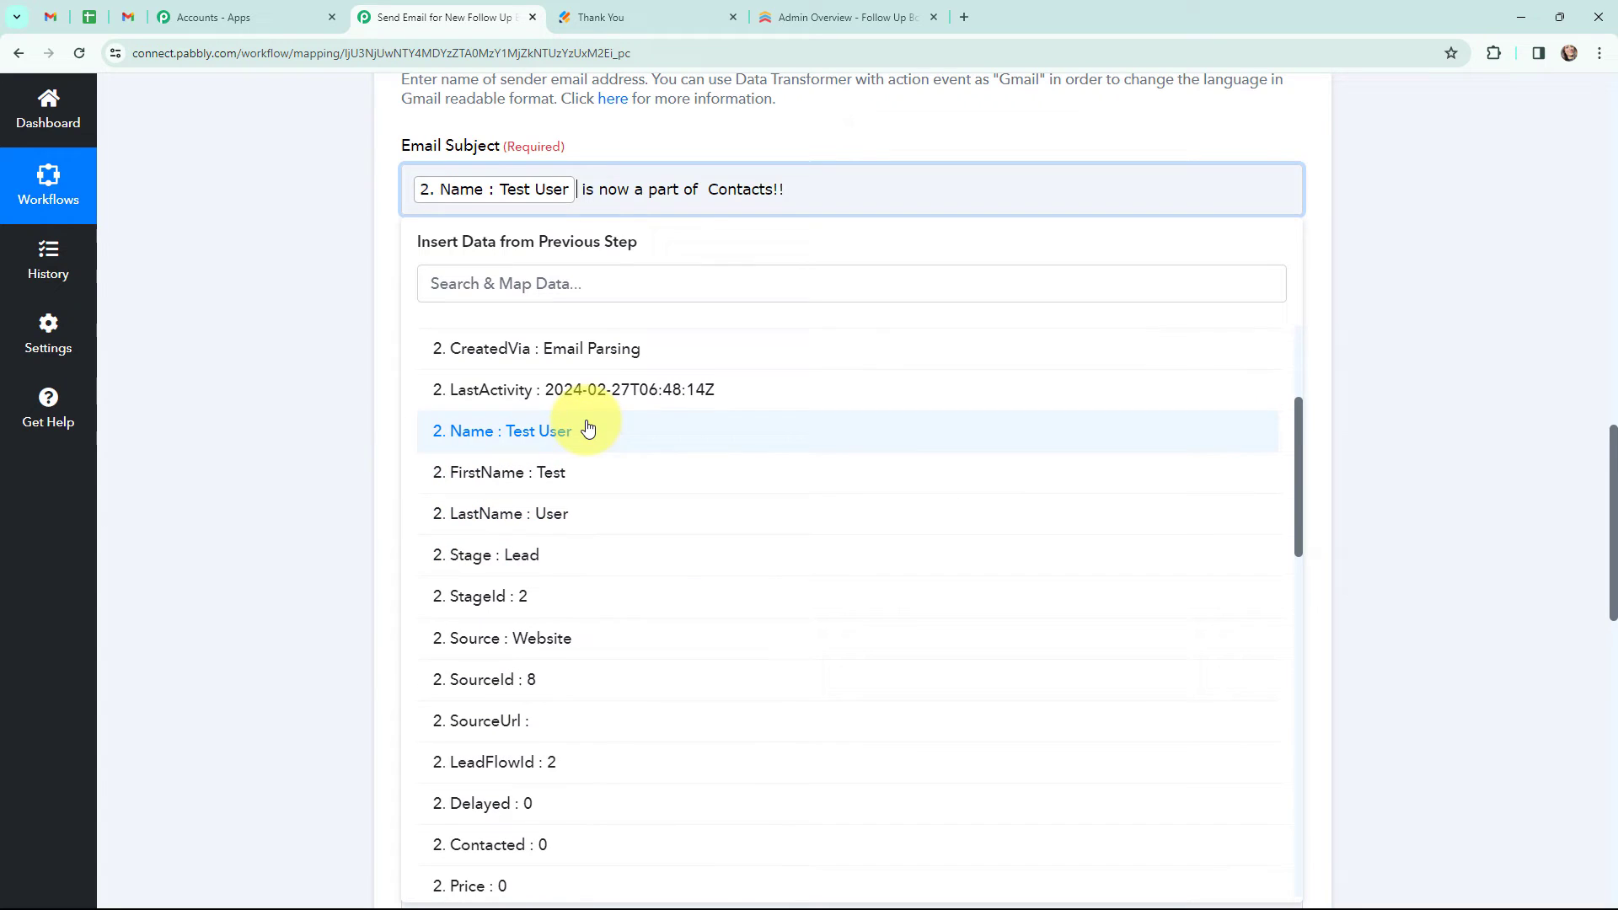
click(704, 190)
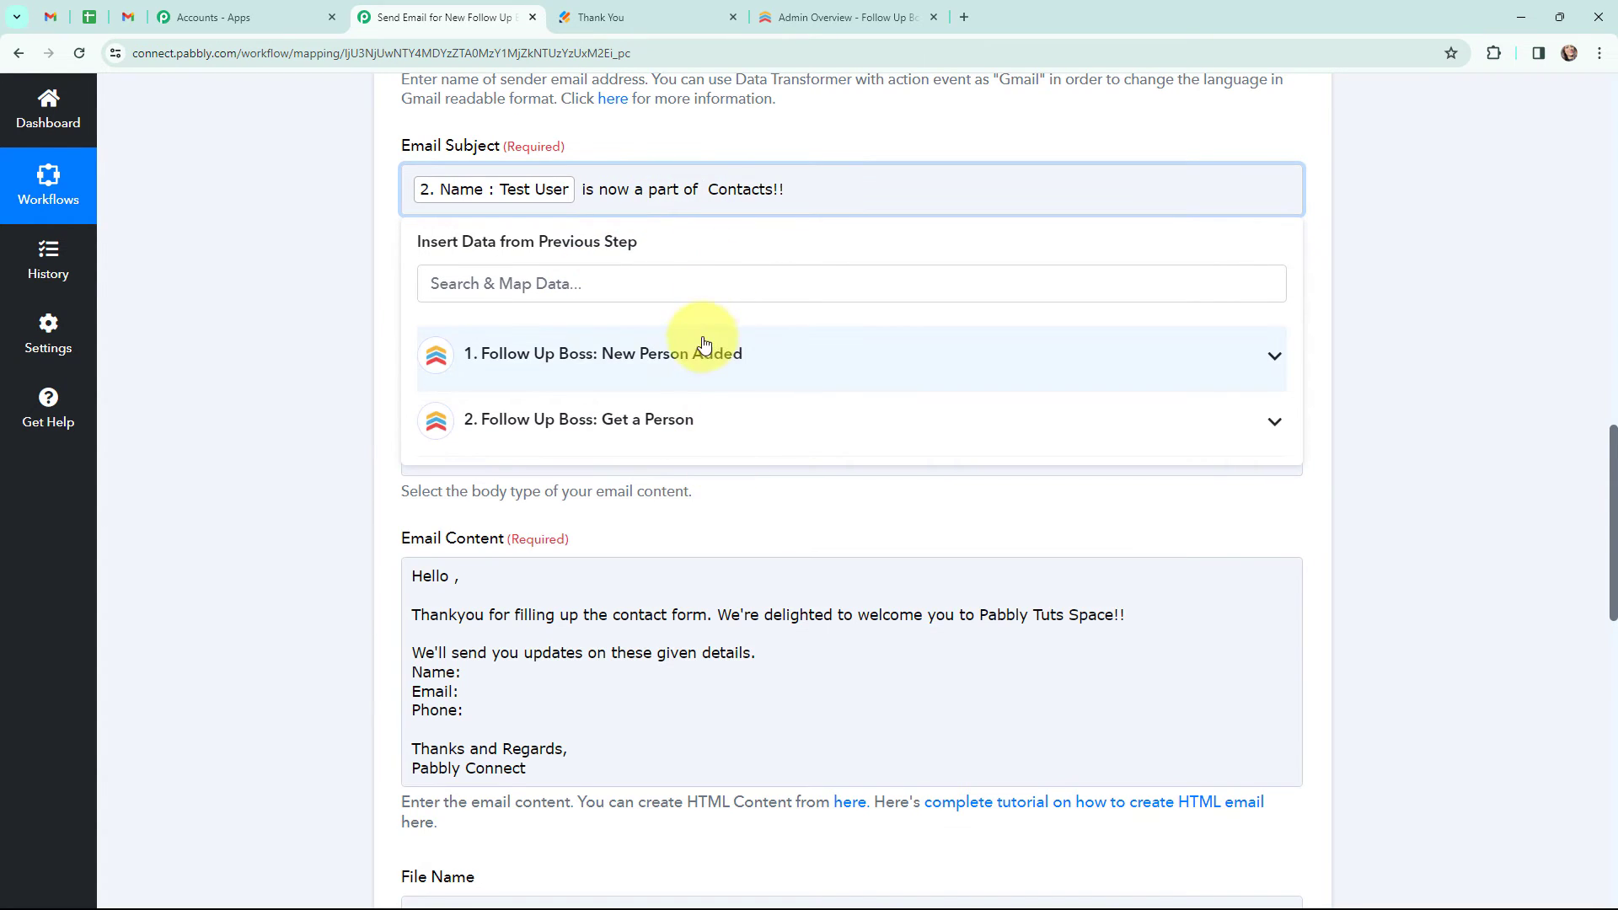
click(674, 419)
scroll(697, 560, down, 15)
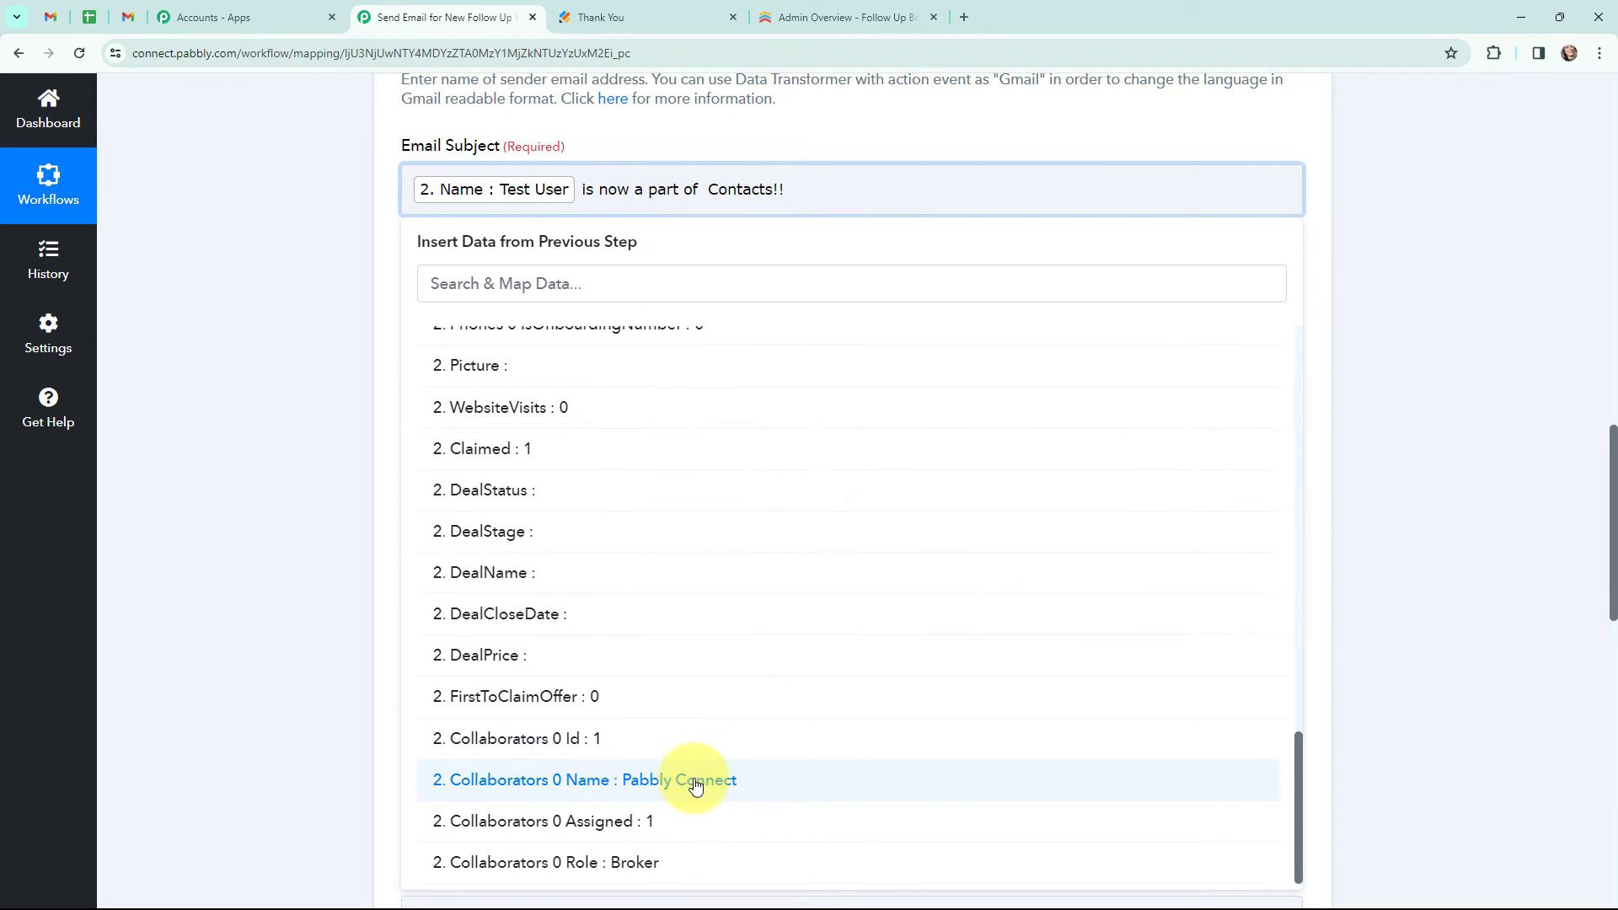
click(693, 780)
click(334, 217)
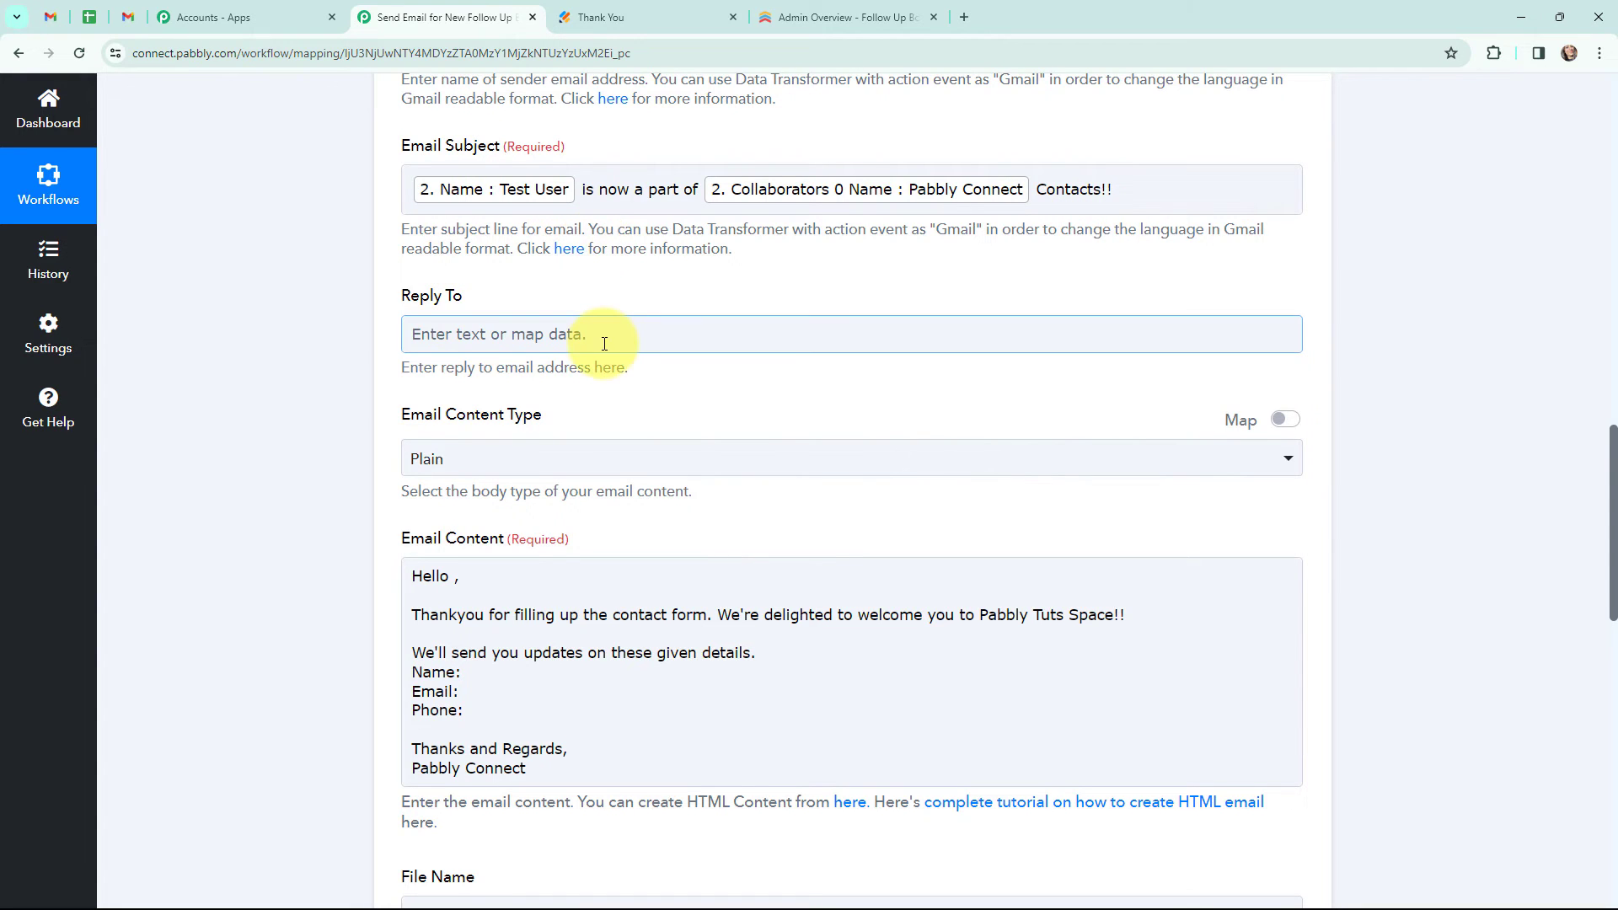
- Map Get a Person's Name into the email content's greeting after Hello and after the Name: line
scroll(597, 342, down, 2)
click(455, 407)
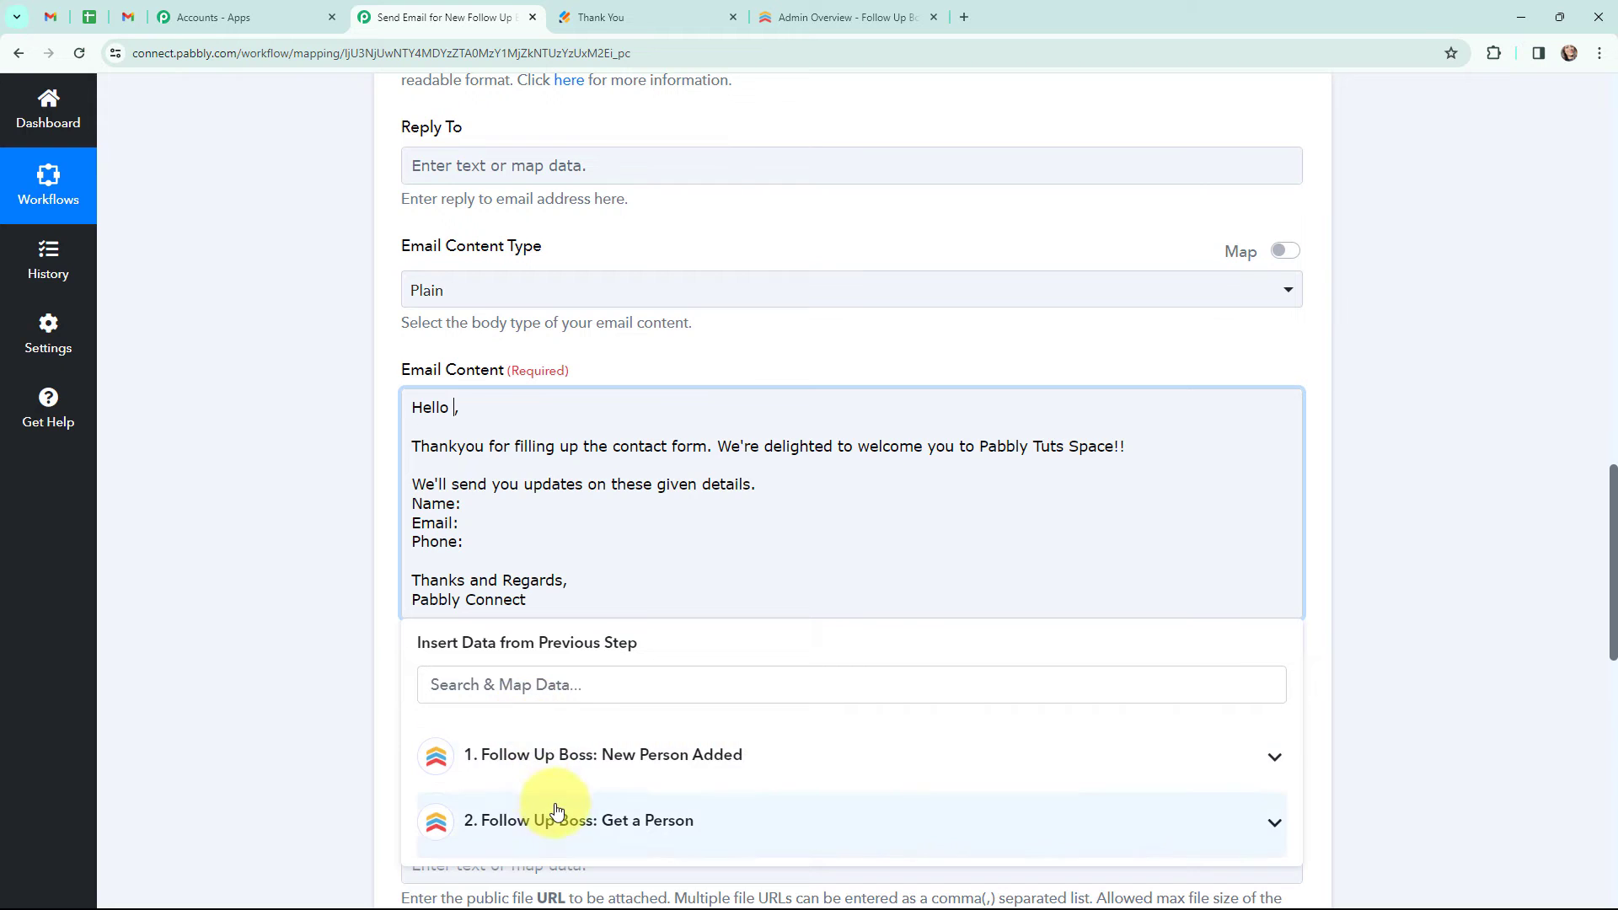
click(543, 815)
scroll(632, 654, down, 3)
scroll(679, 539, down, 3)
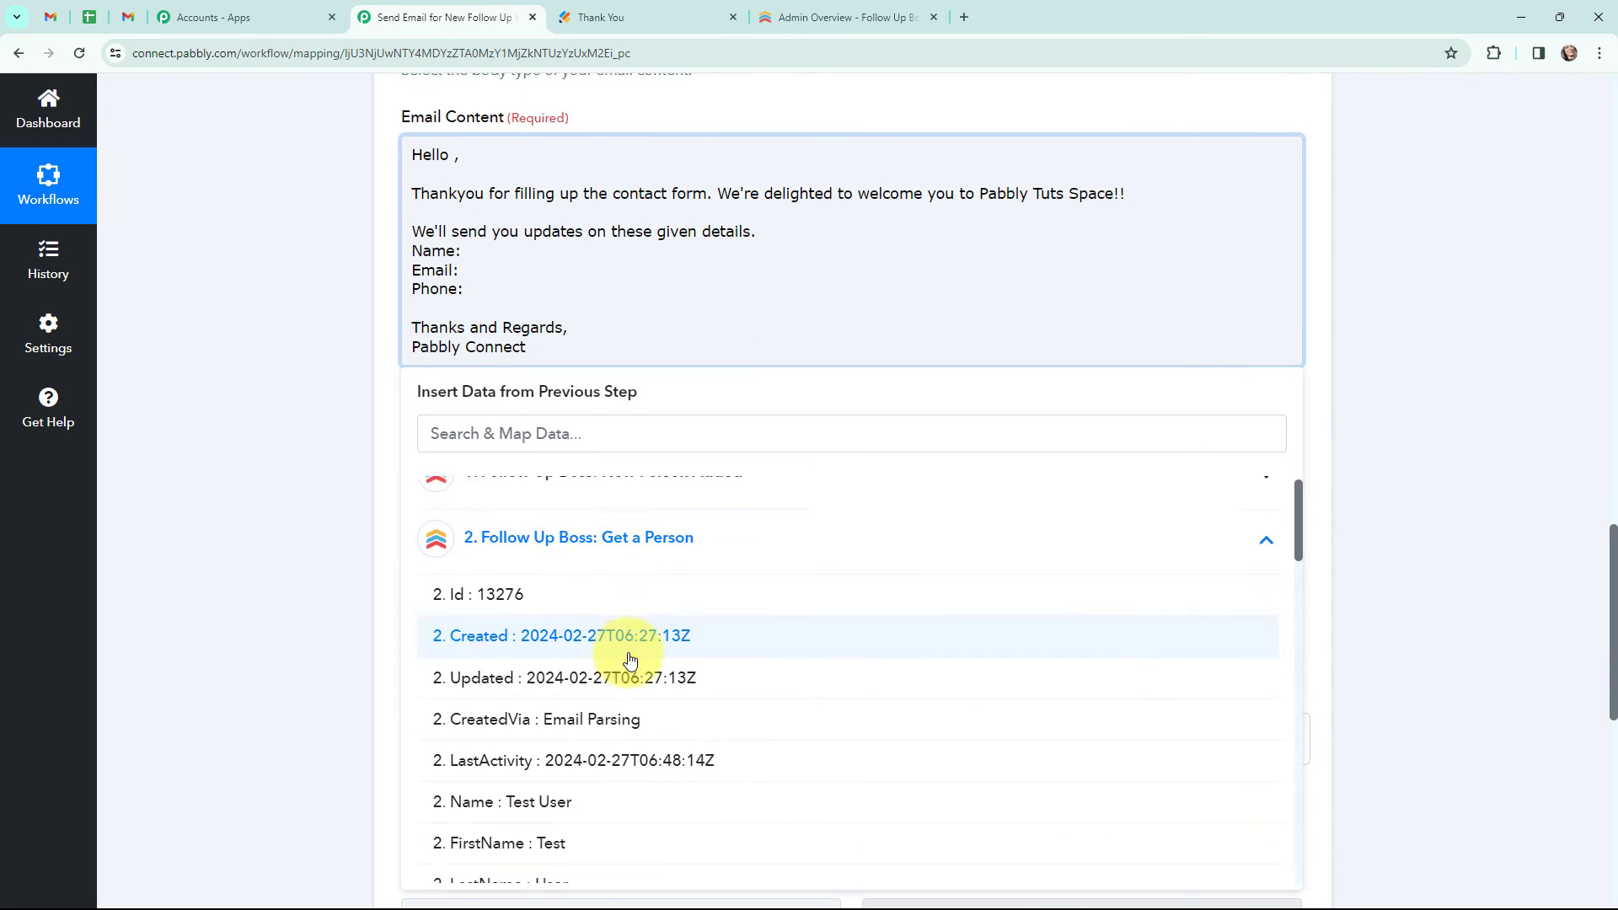
click(575, 581)
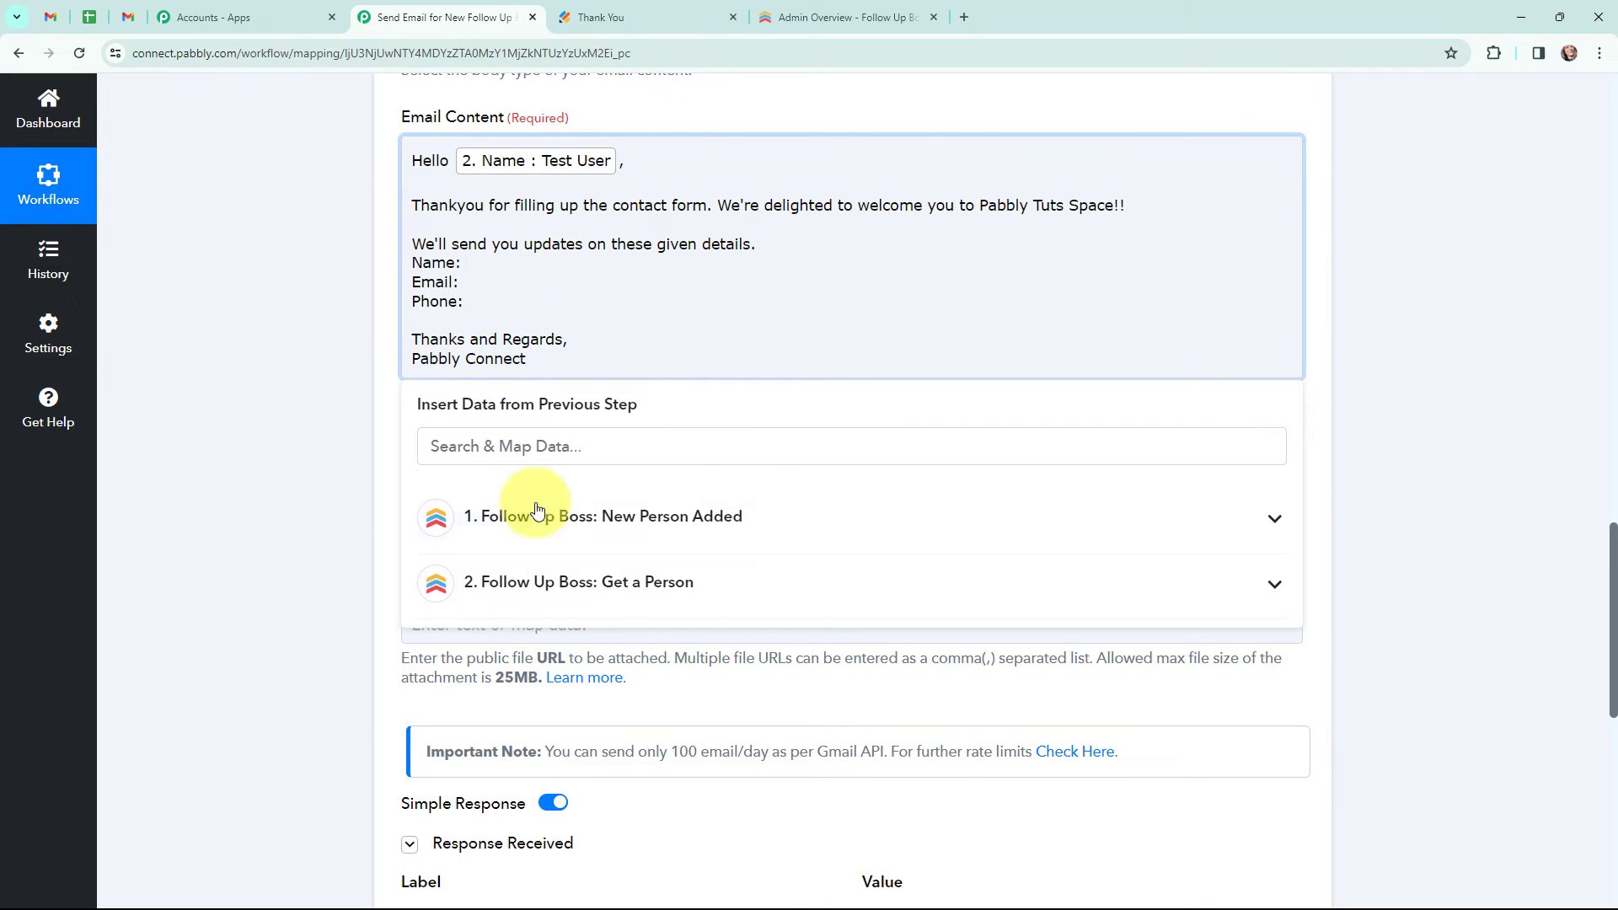
click(560, 581)
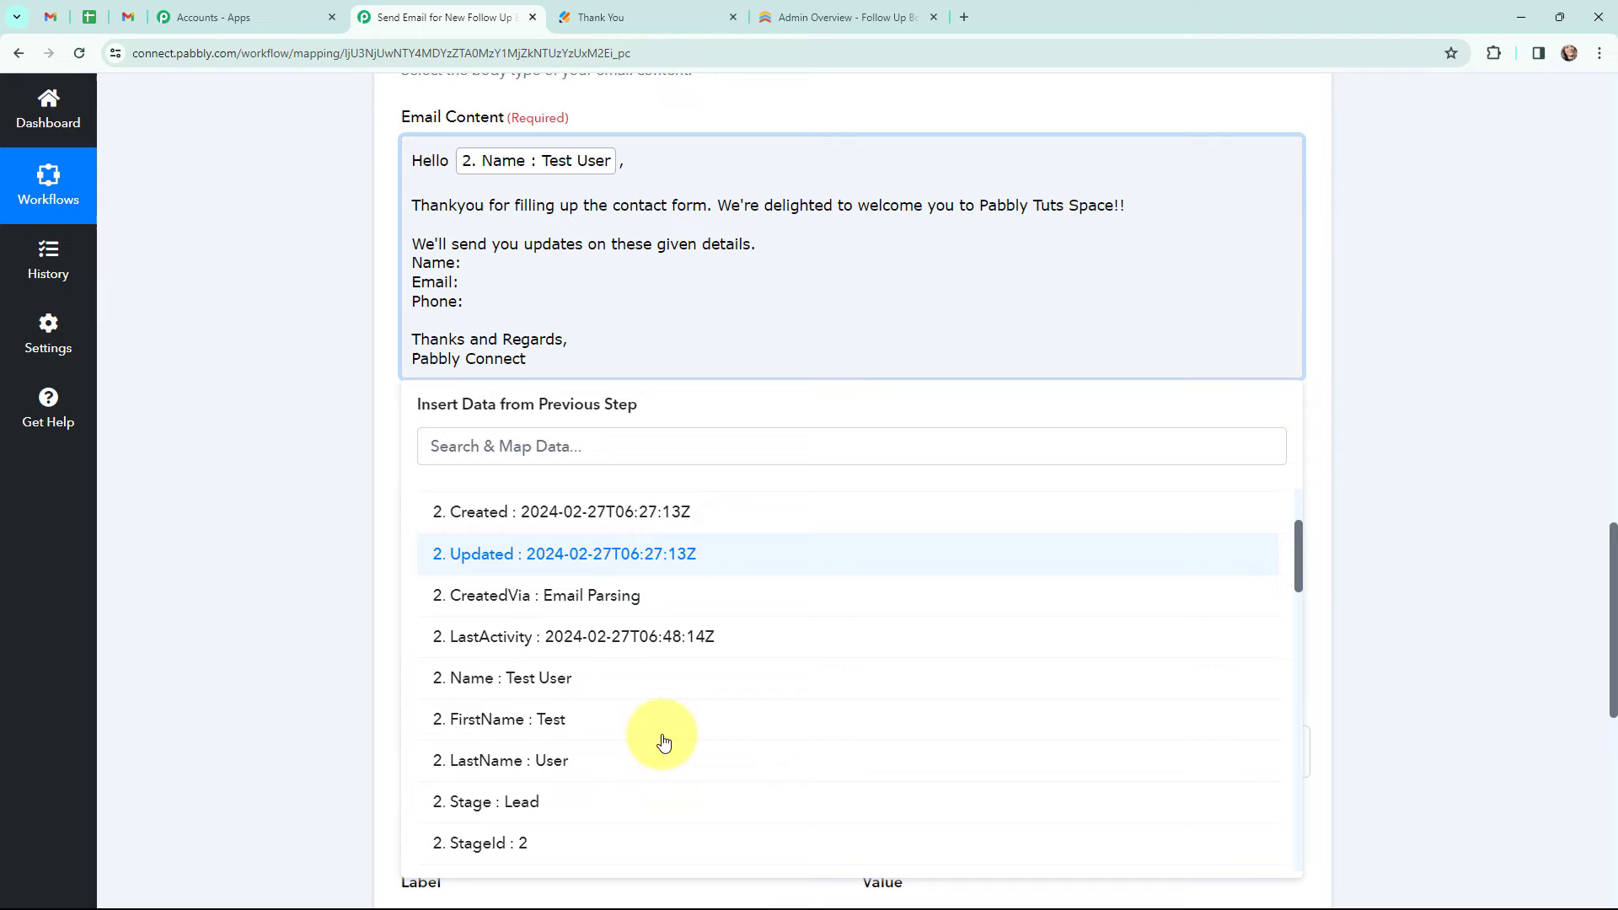
click(582, 678)
- Map Get a Person's Emails 0 Value after the Email: line of the email content
click(490, 294)
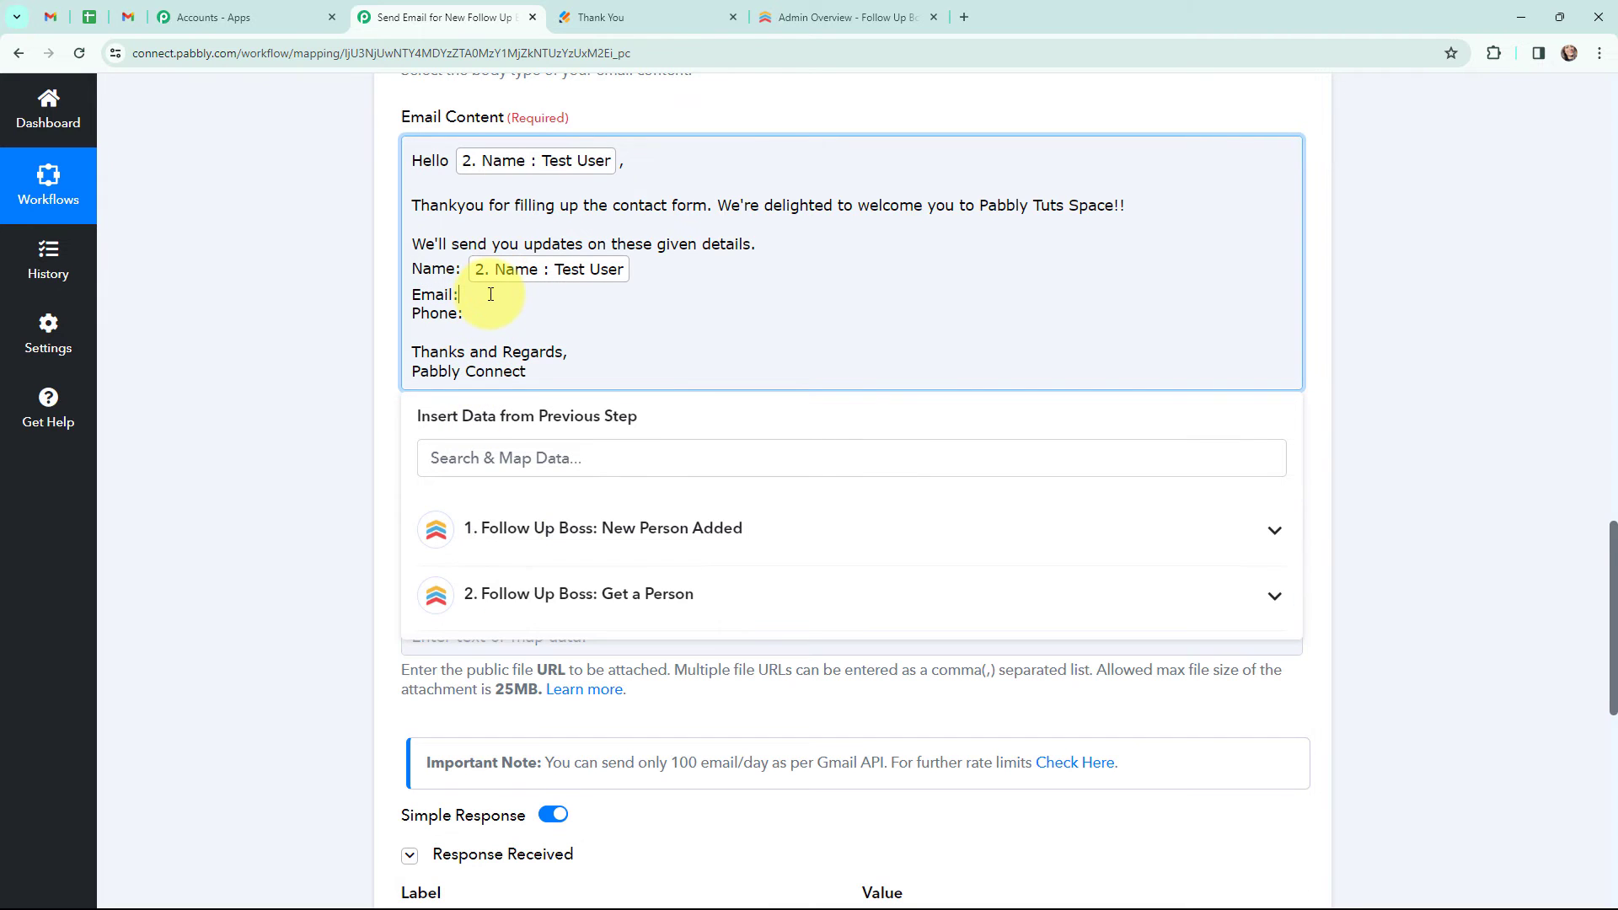
click(543, 600)
scroll(604, 733, down, 6)
scroll(603, 729, down, 4)
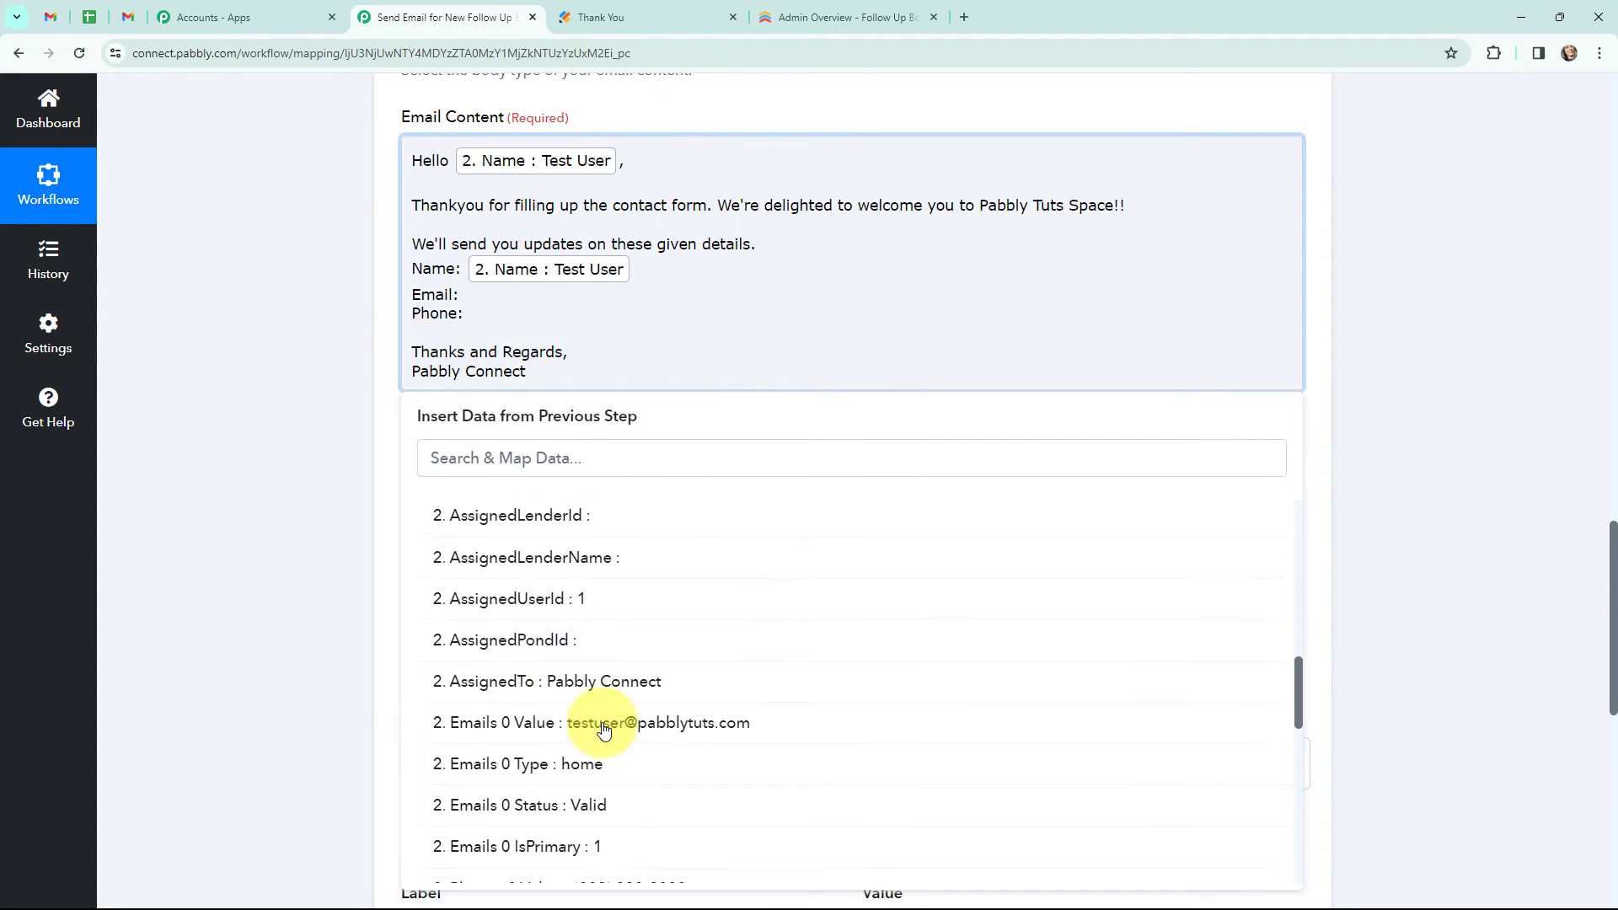
click(621, 720)
- Map Get a Person's Phones 0 Value after the Phone: line of the email content
click(490, 328)
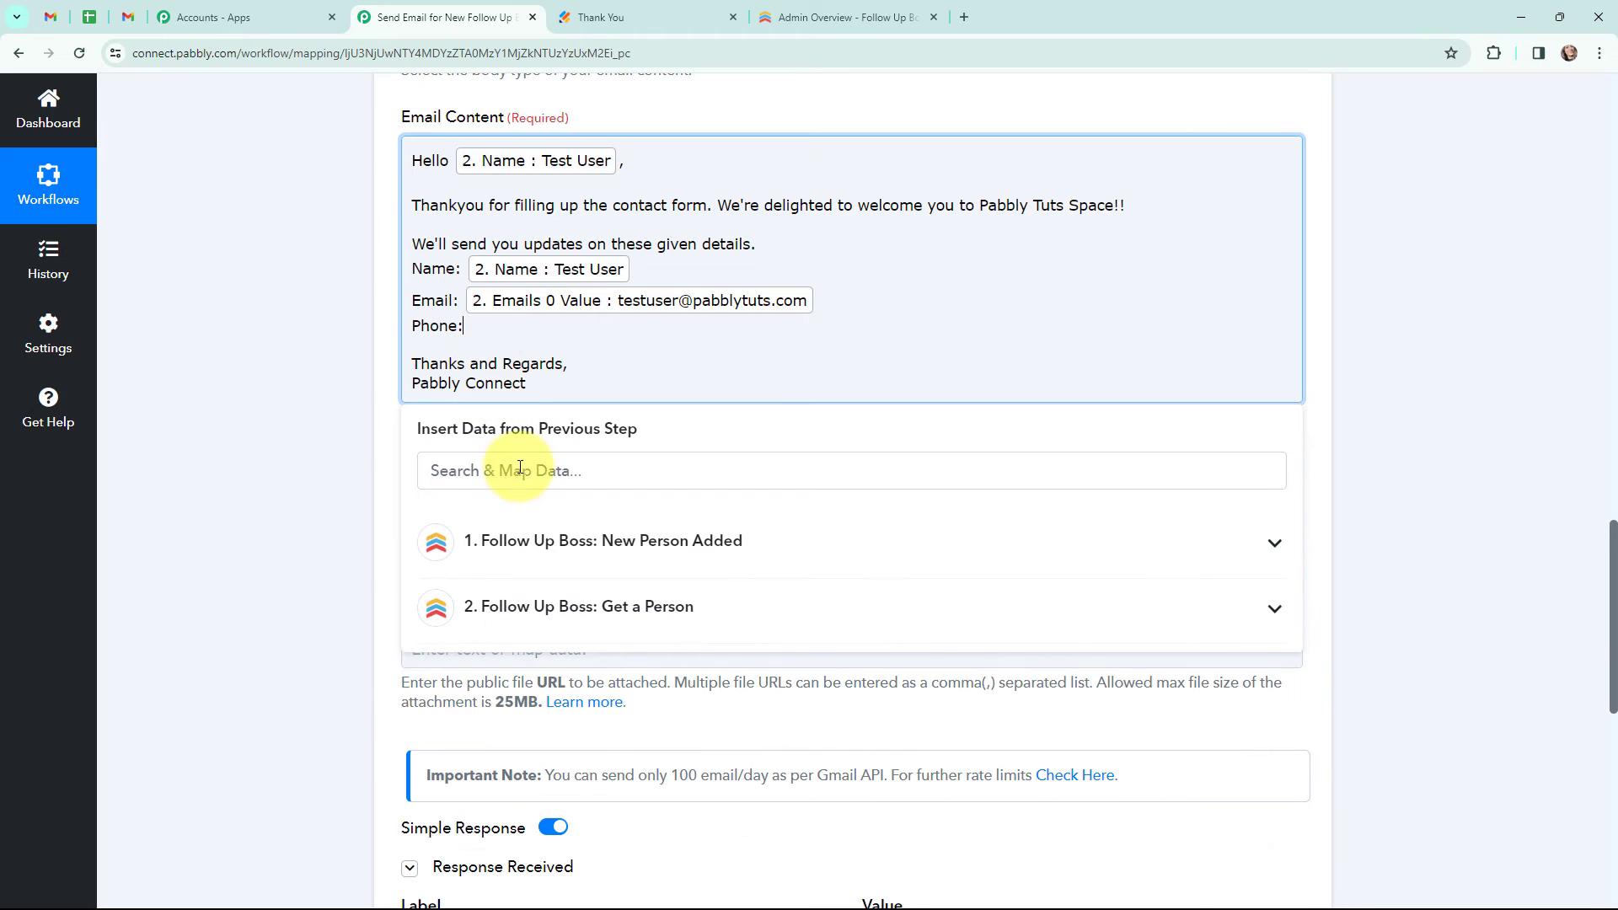
click(596, 607)
scroll(595, 722, down, 5)
scroll(638, 739, down, 5)
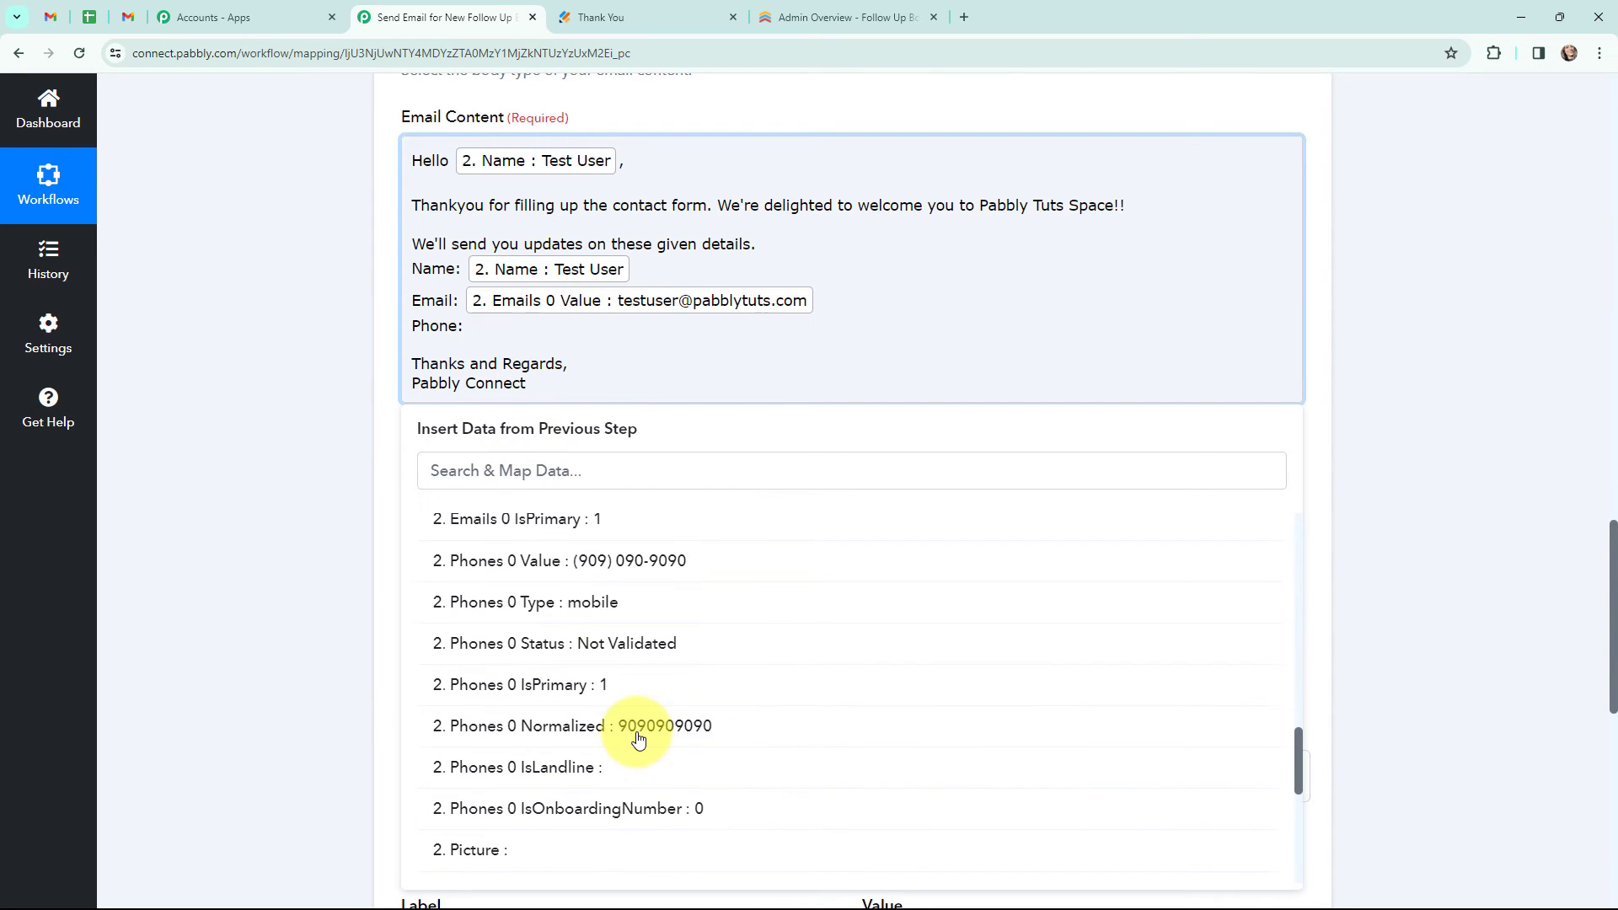
scroll(643, 740, down, 6)
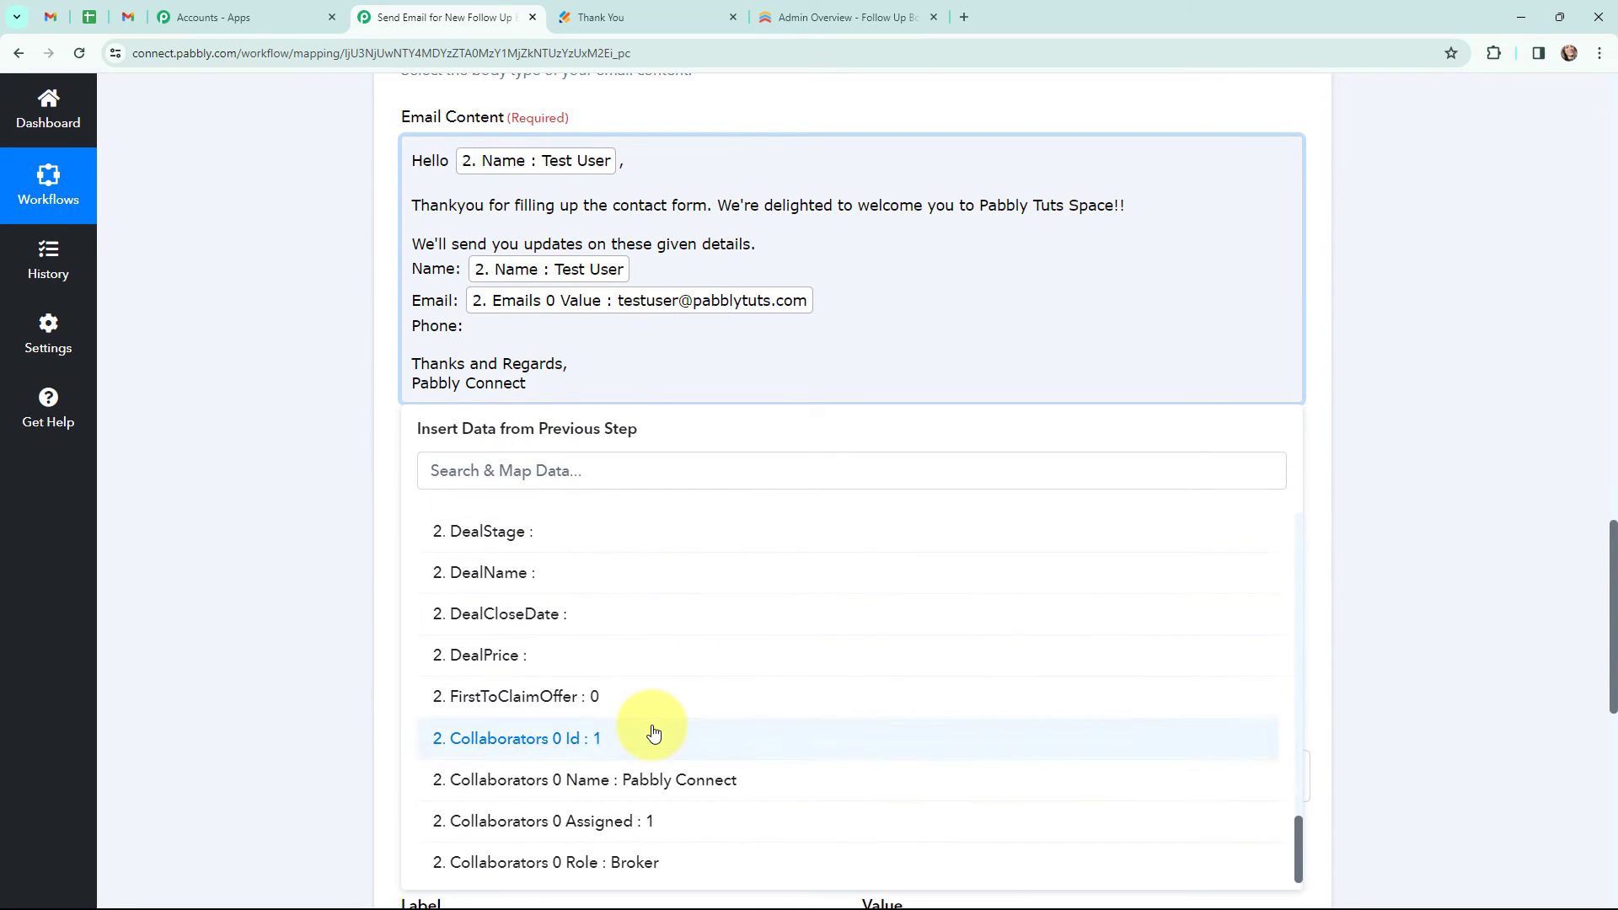
scroll(654, 742, up, 8)
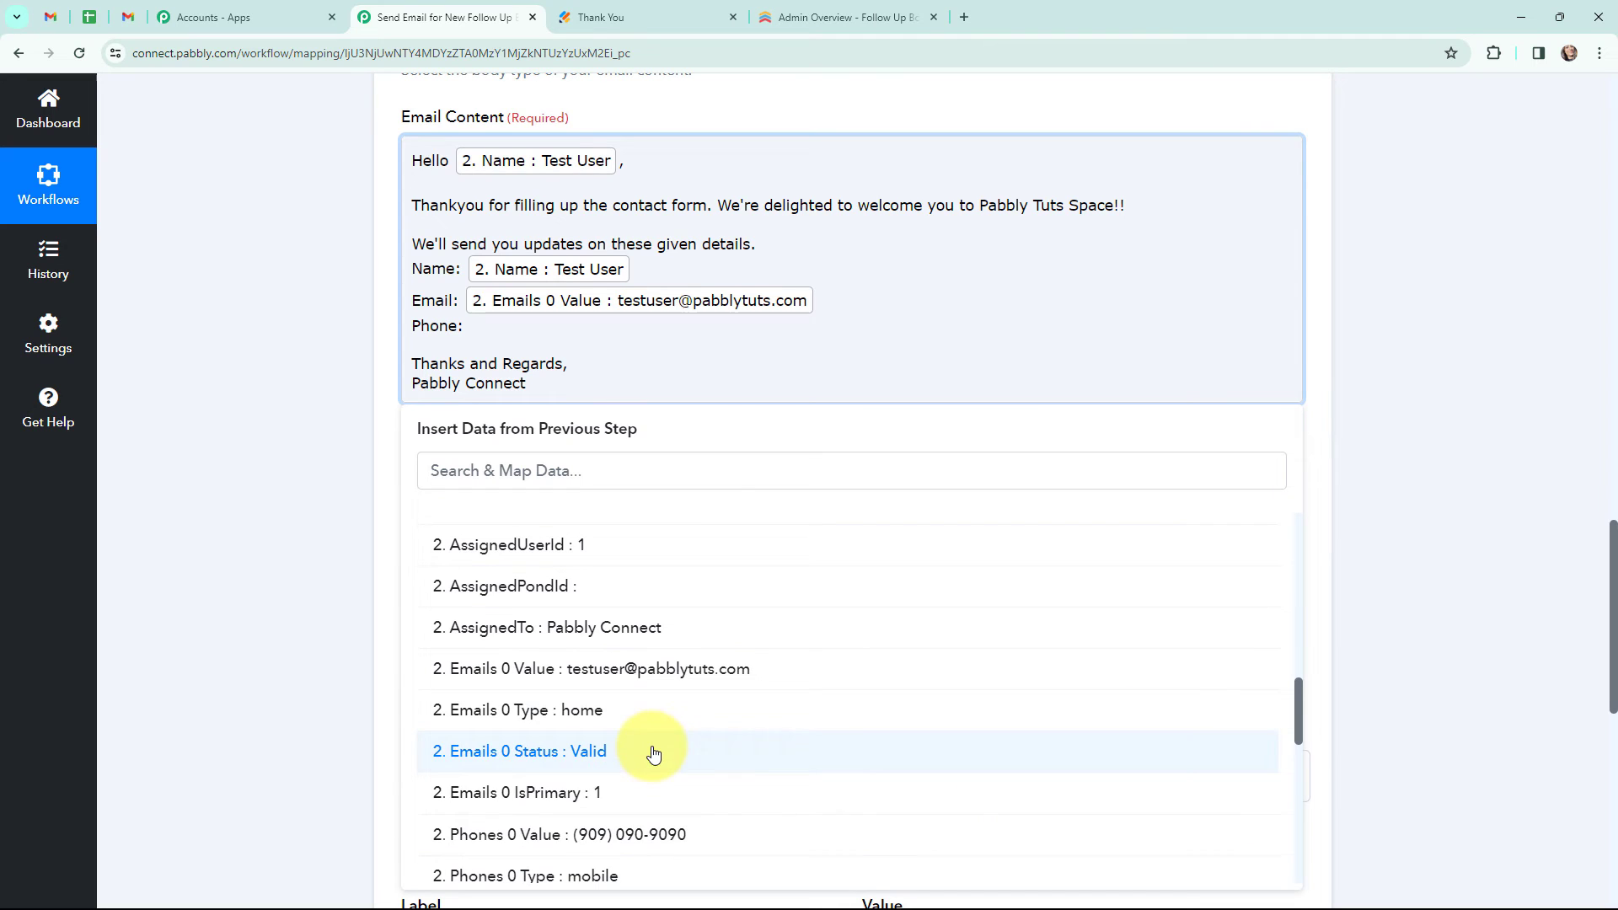
click(649, 834)
click(337, 354)
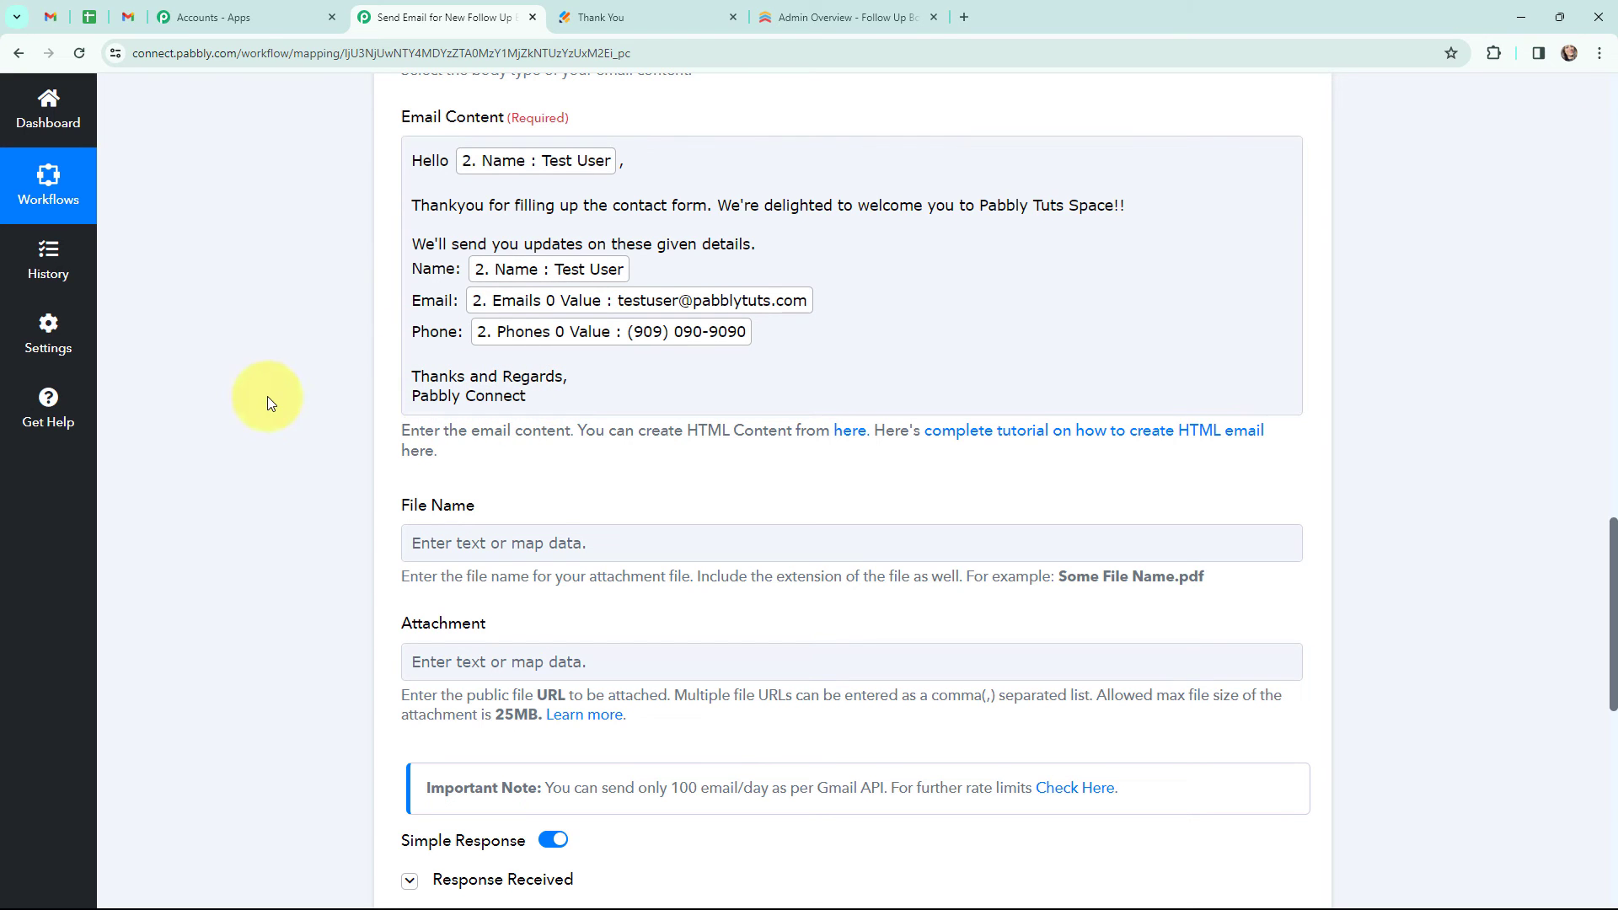
- Save the Gmail Send Email step and send a test request
scroll(317, 386, up, 6)
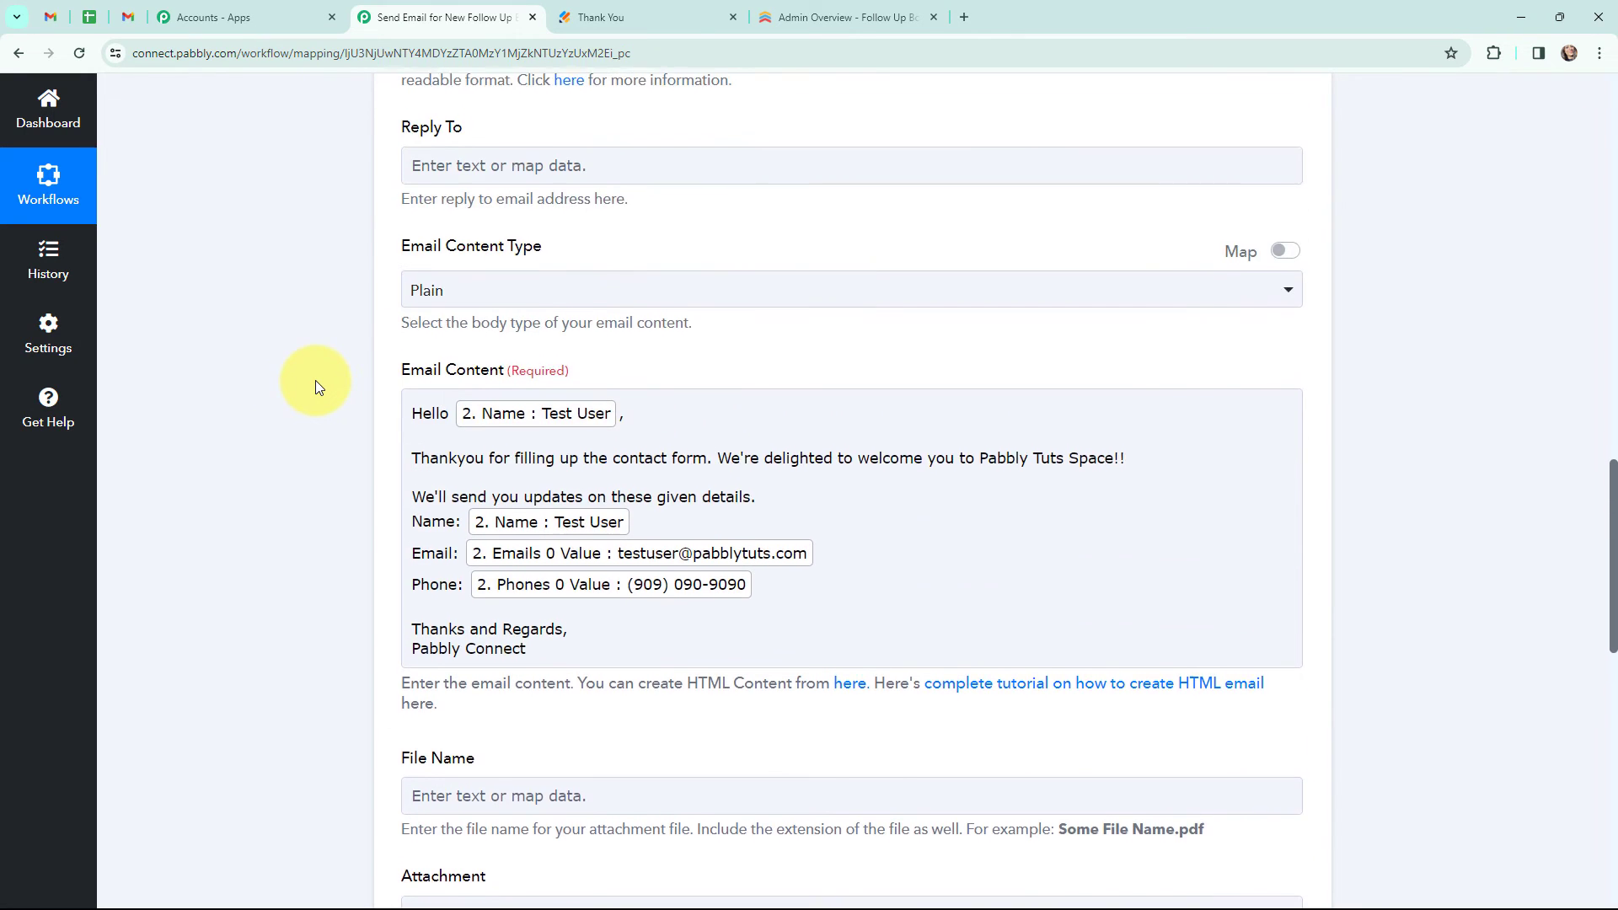
scroll(315, 381, down, 2)
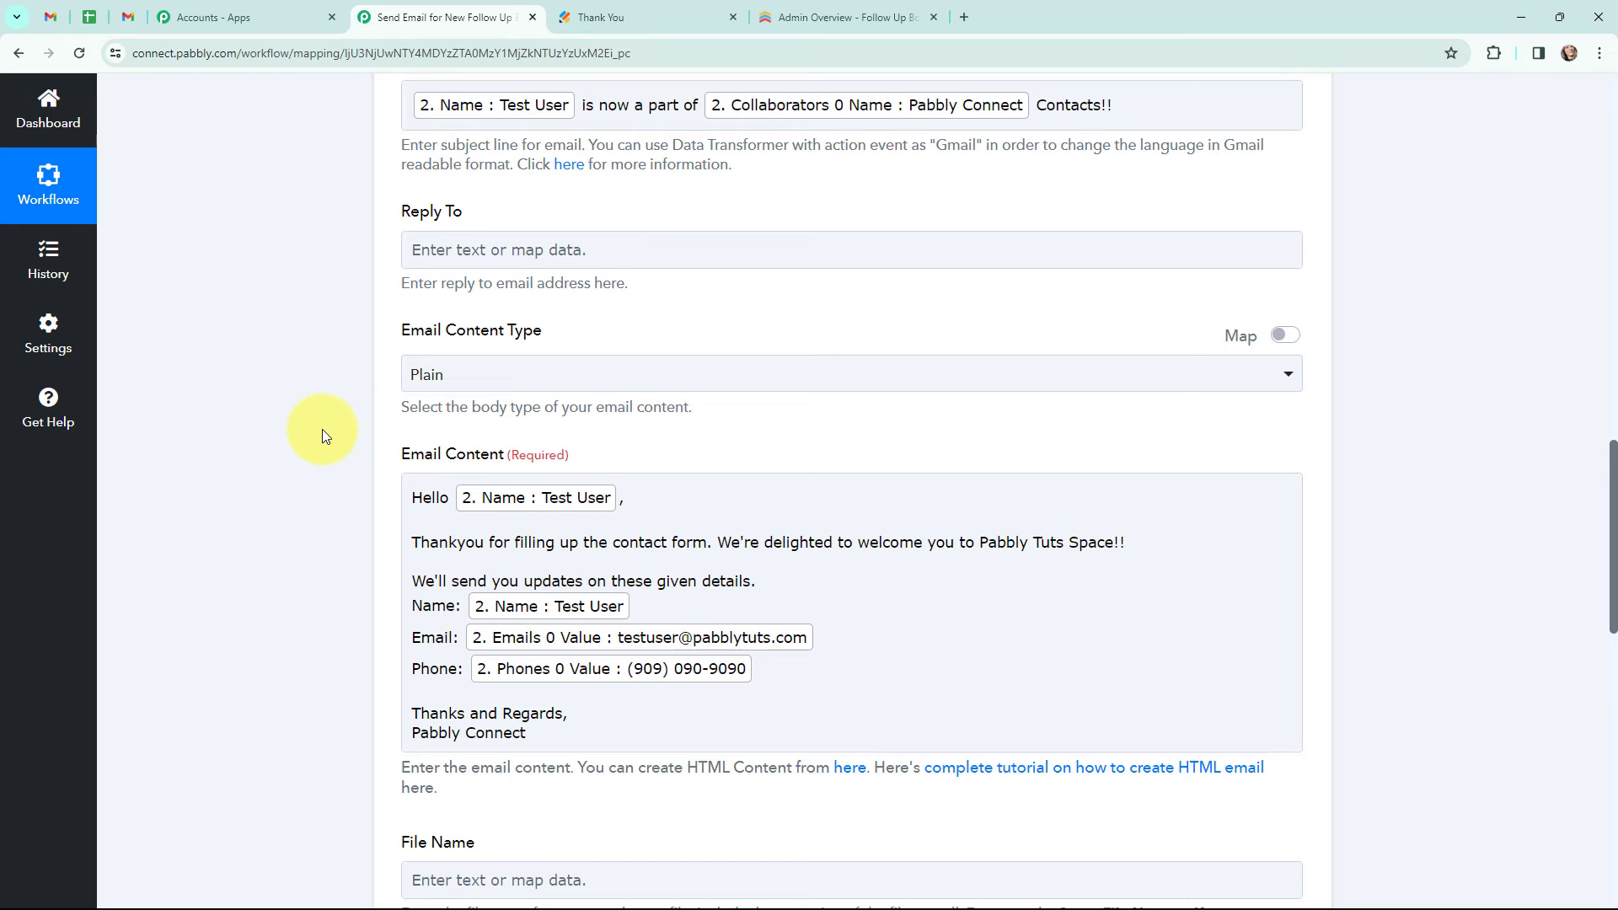
scroll(322, 428, up, 1)
scroll(322, 428, down, 1)
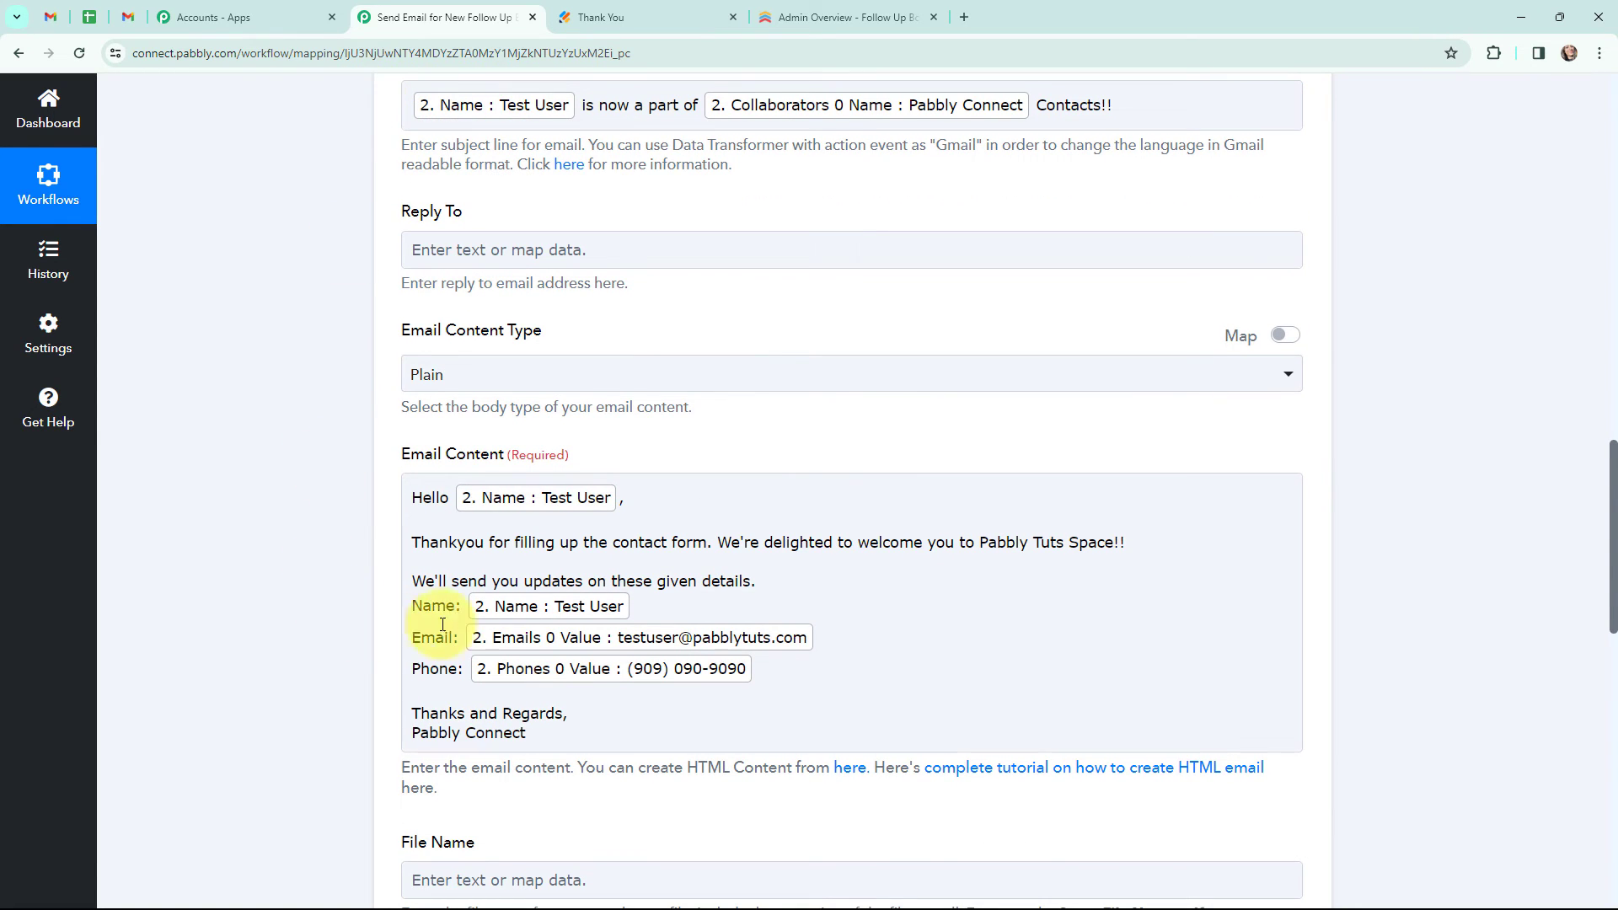
scroll(337, 275, down, 5)
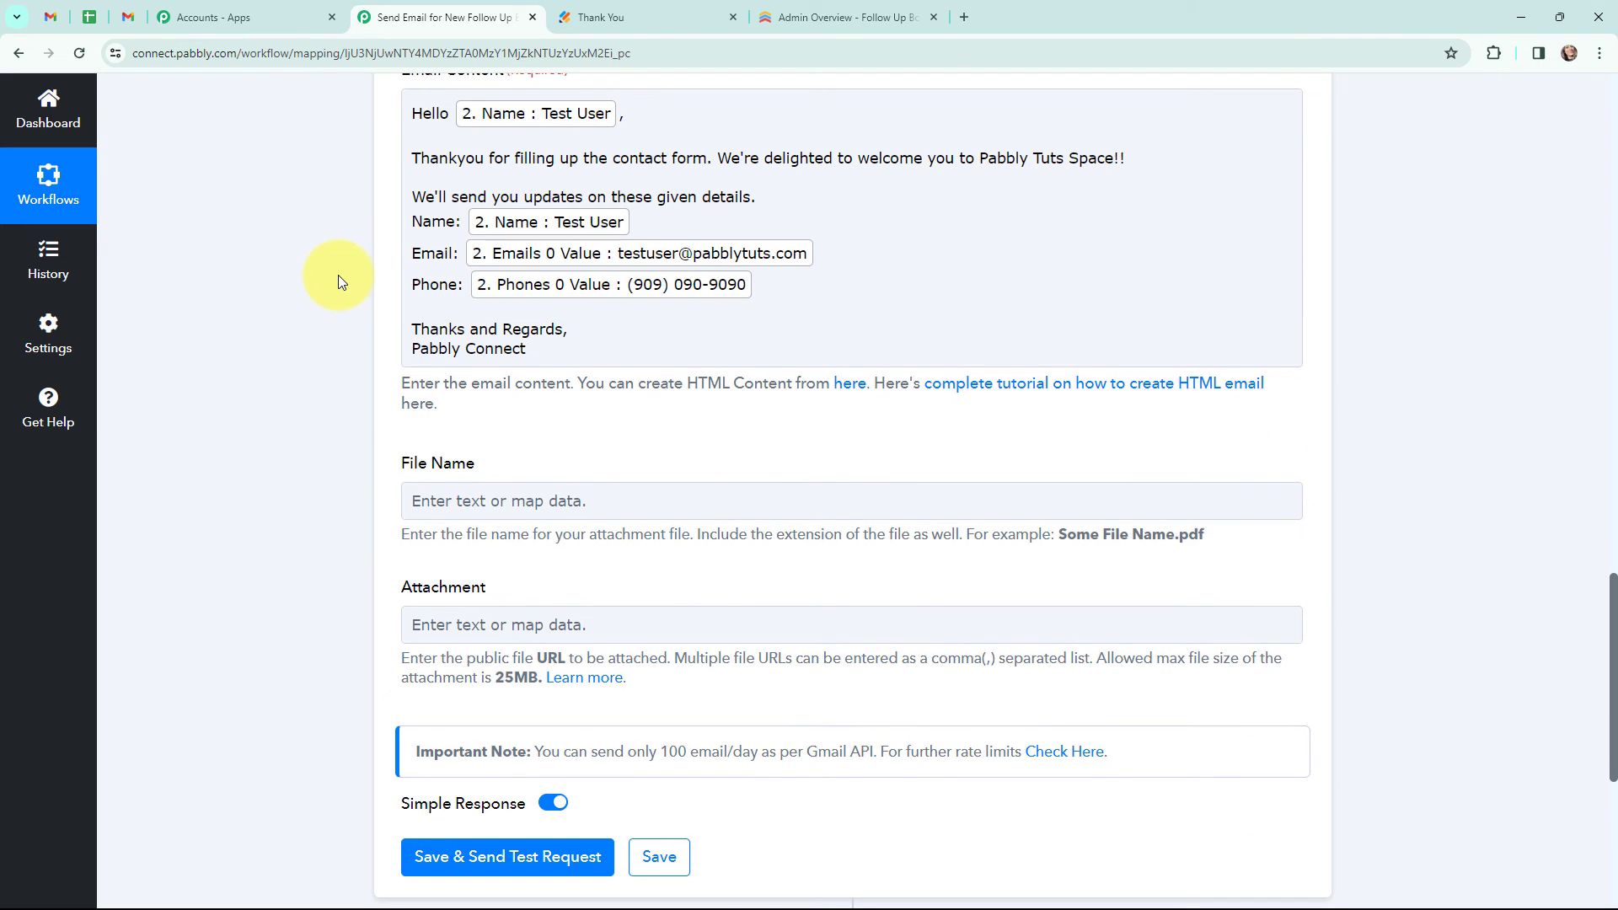
scroll(325, 321, down, 1)
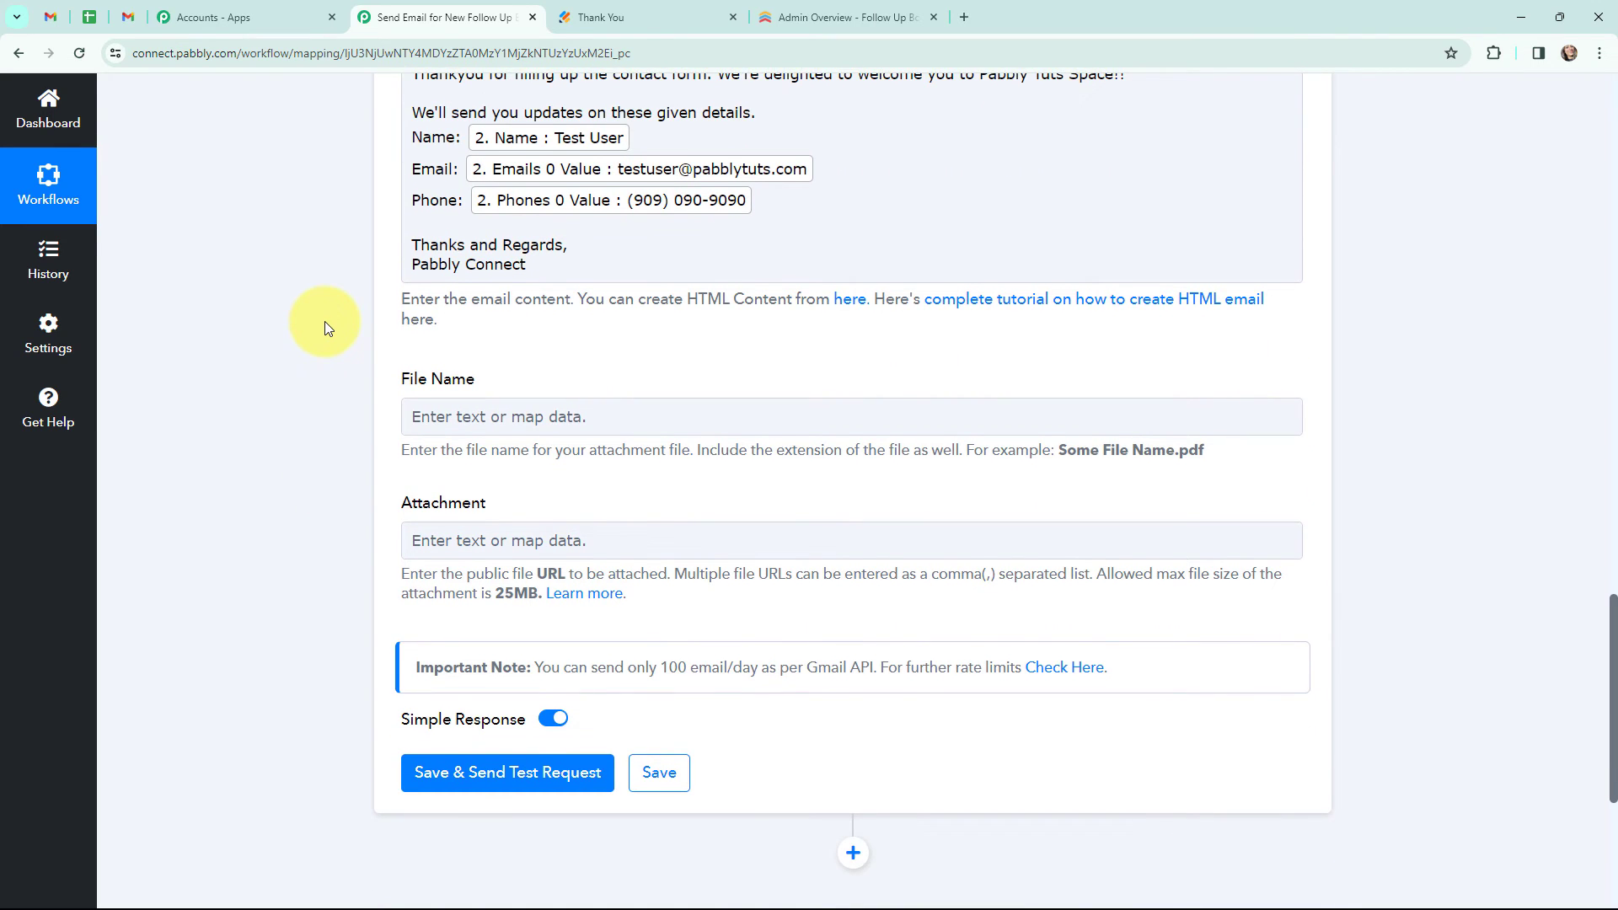
scroll(325, 321, down, 2)
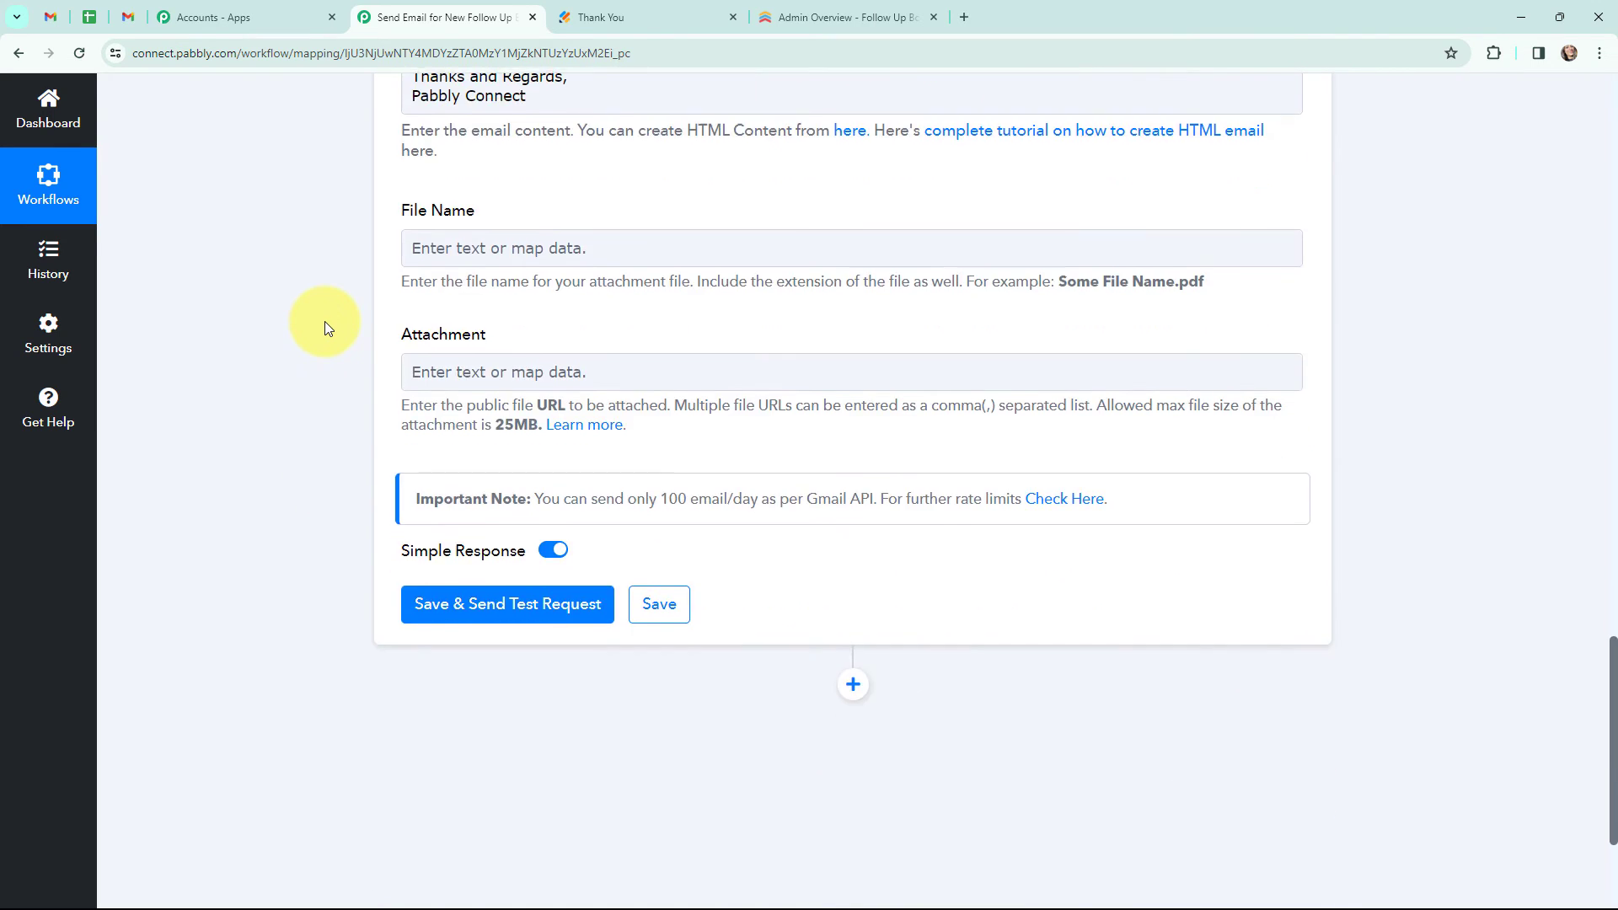
click(493, 611)
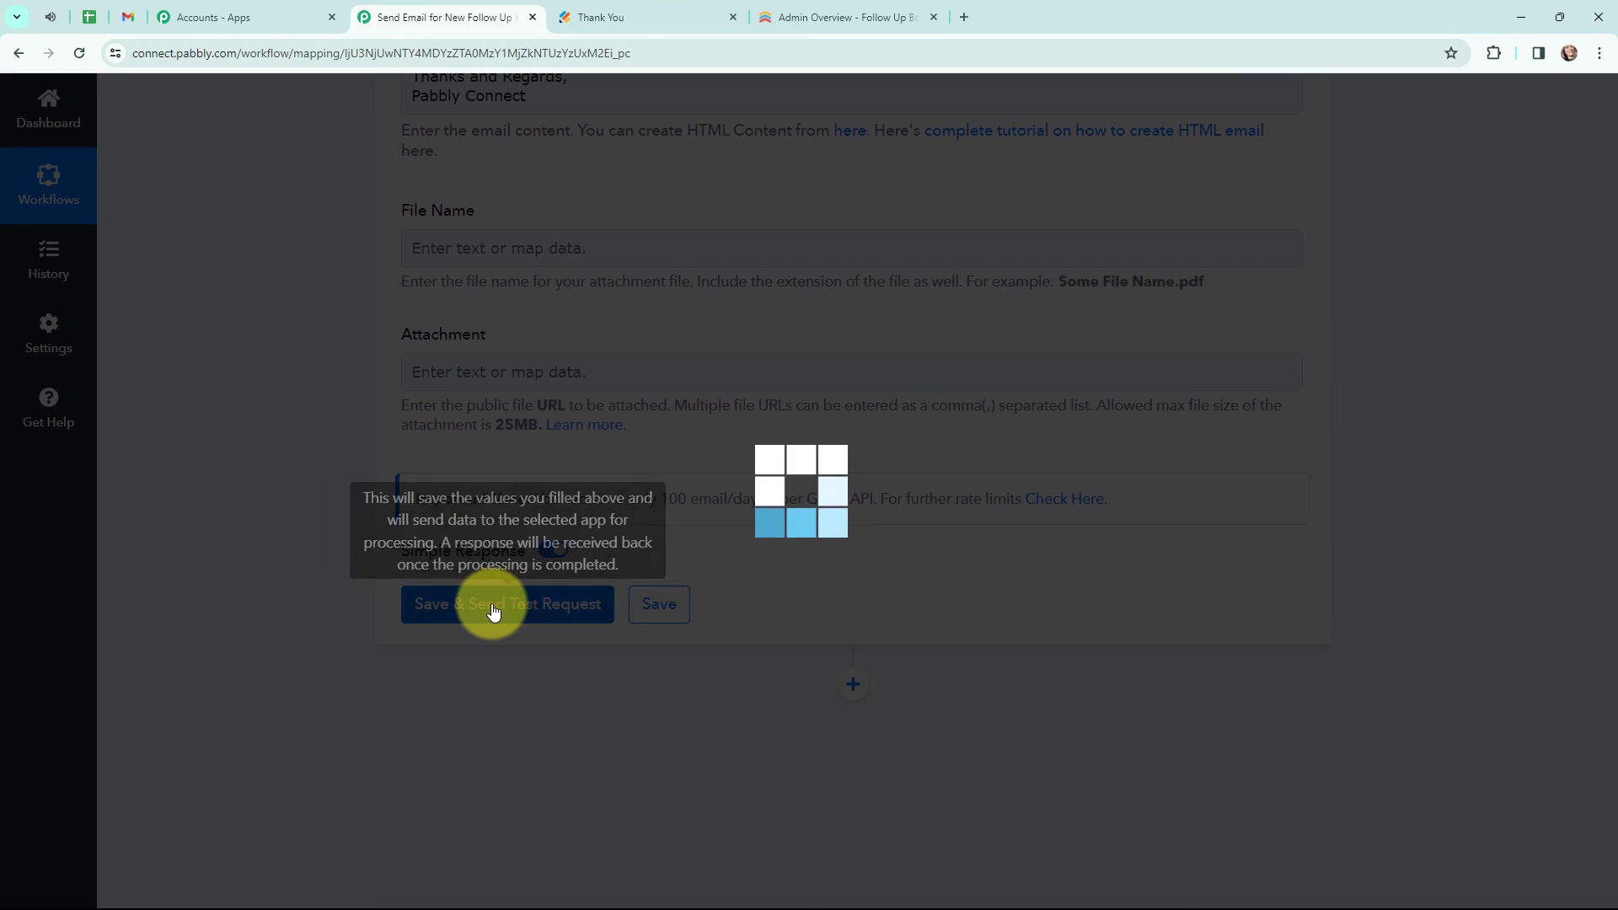
scroll(740, 477, down, 2)
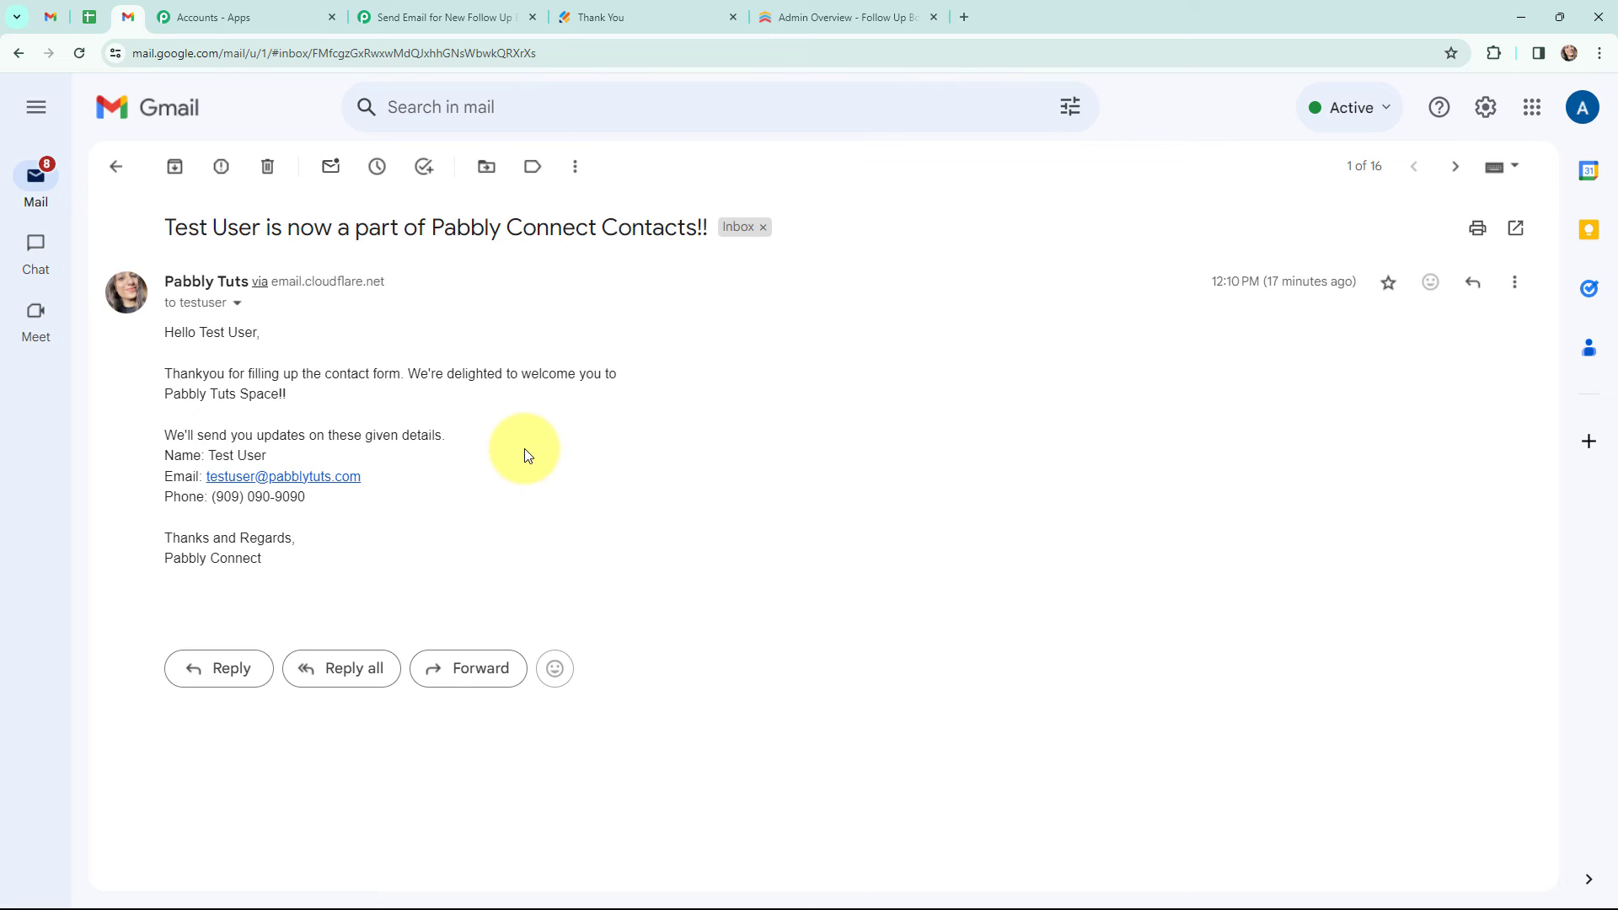
- Compare the received test email with the new person in Follow Up Boss, returning to the workflow
click(847, 16)
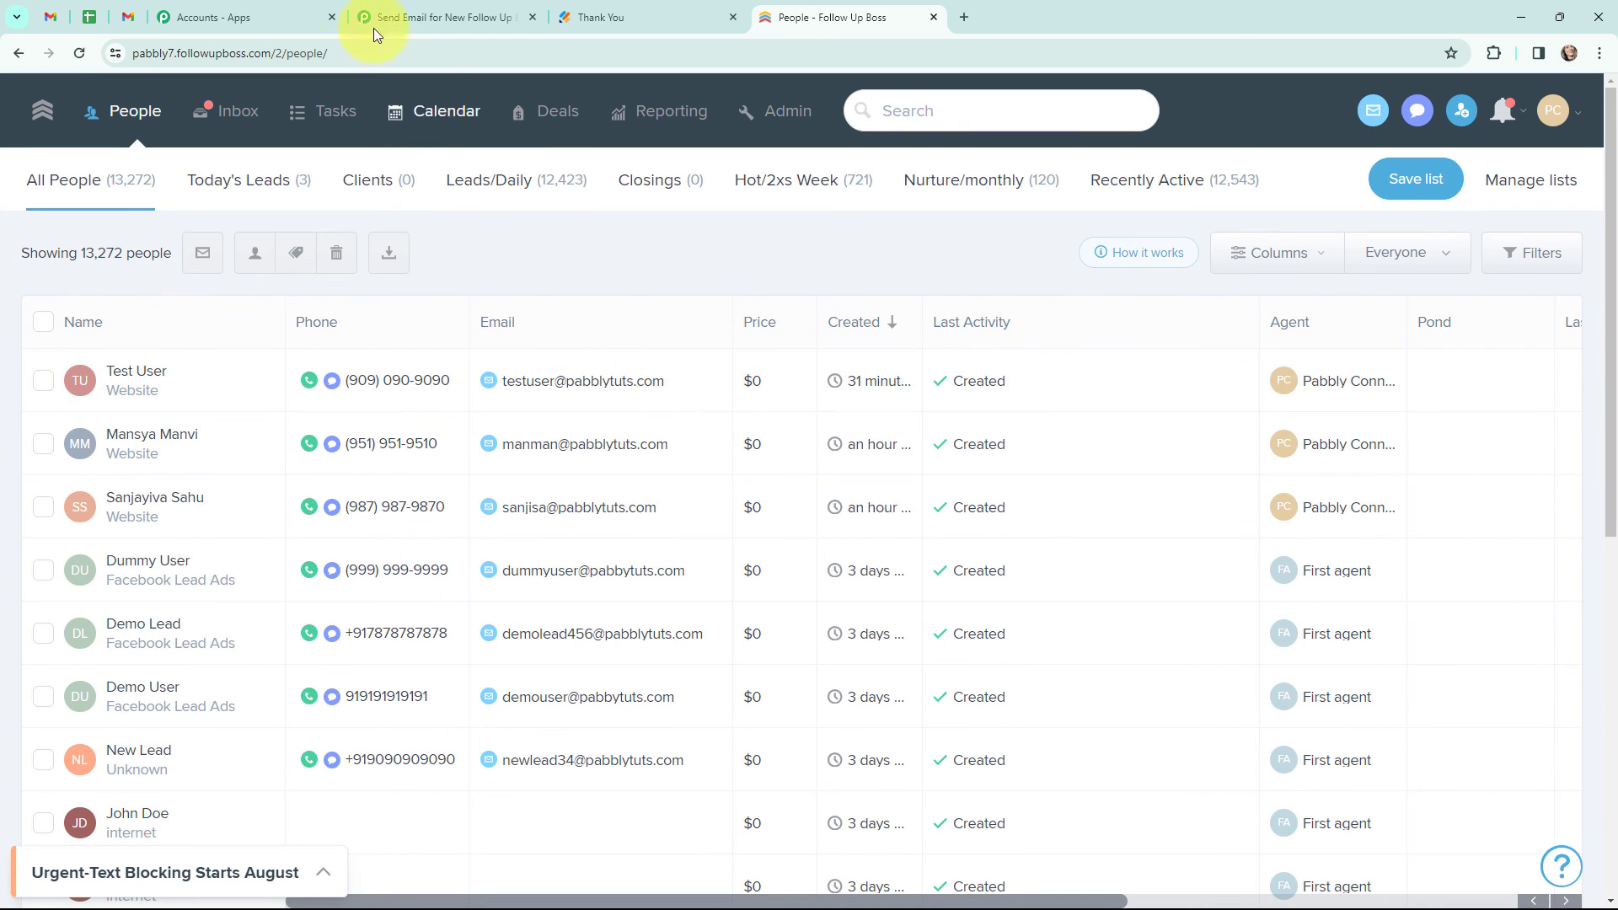
click(123, 19)
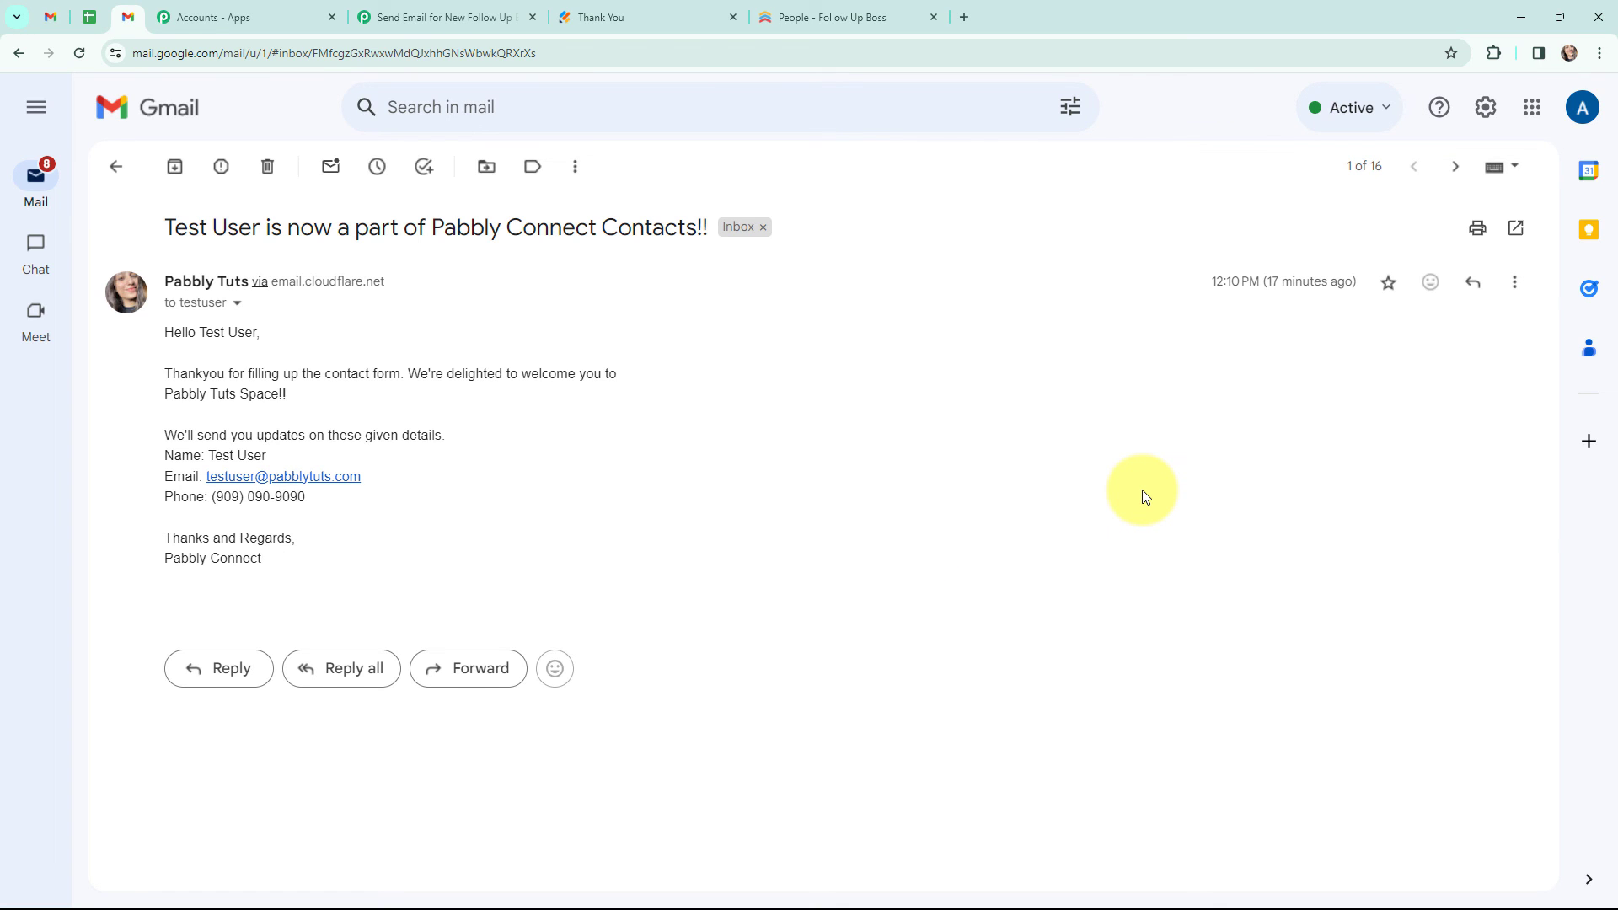
key(ctrl+Tab)
key(ctrl+Tab)
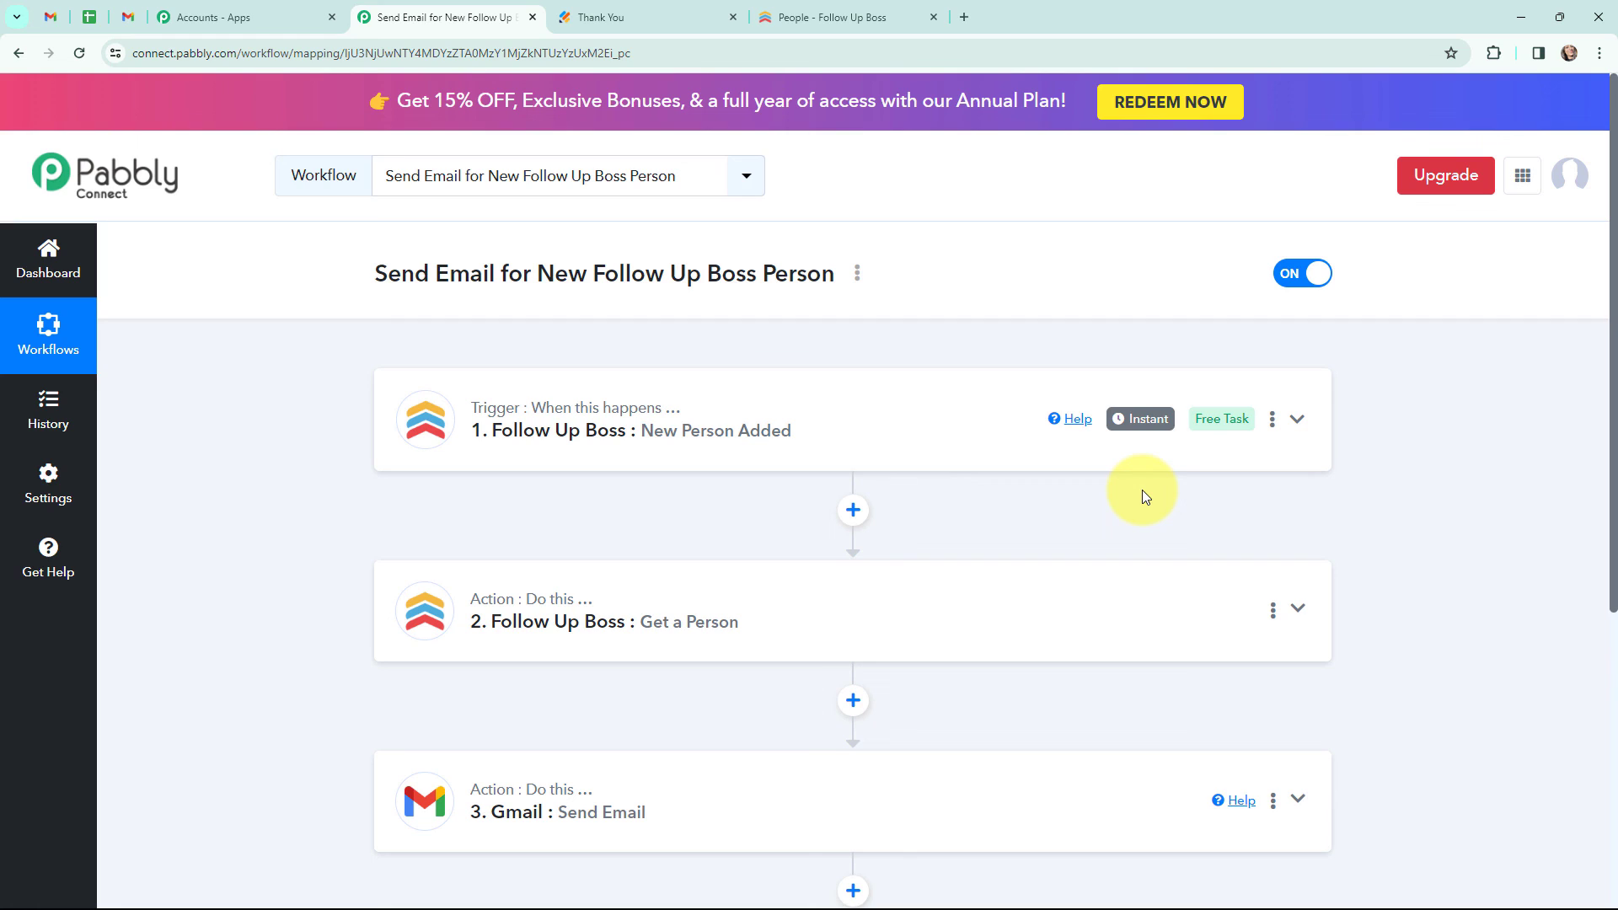